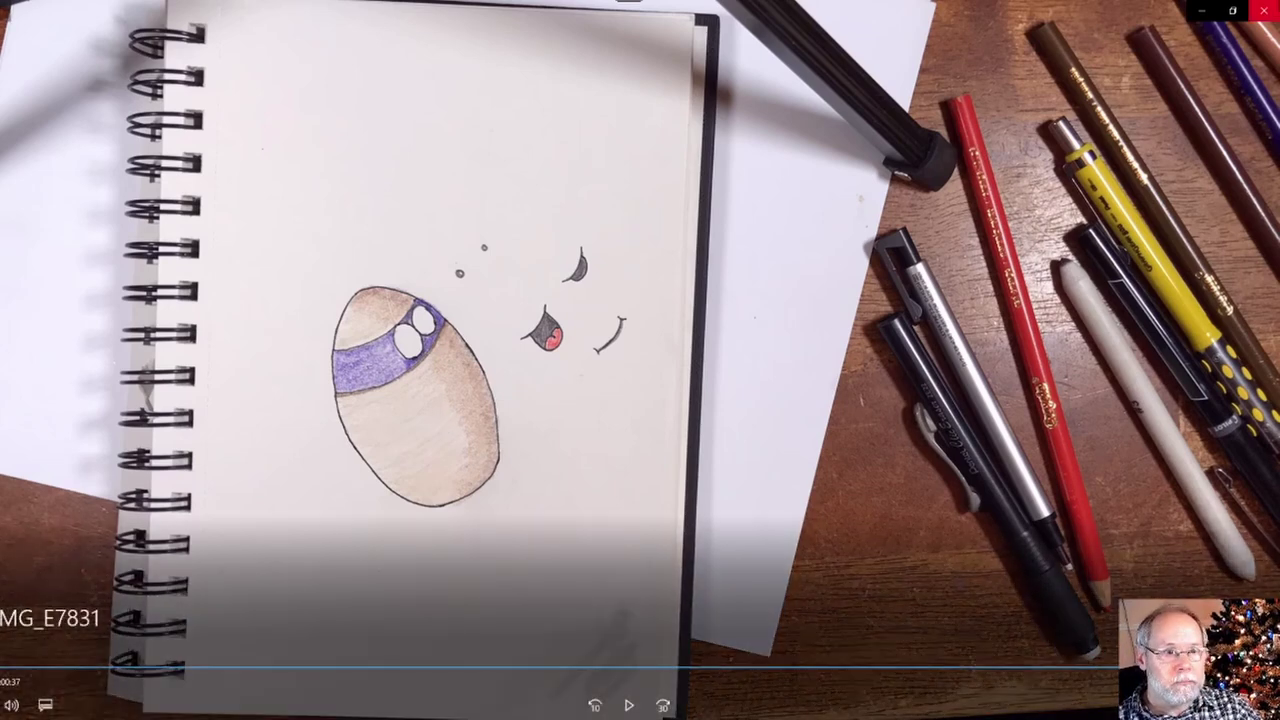
Close the video player, switch to GIMP and open the scanned drawings in scan0002.jpg.
click(1263, 10)
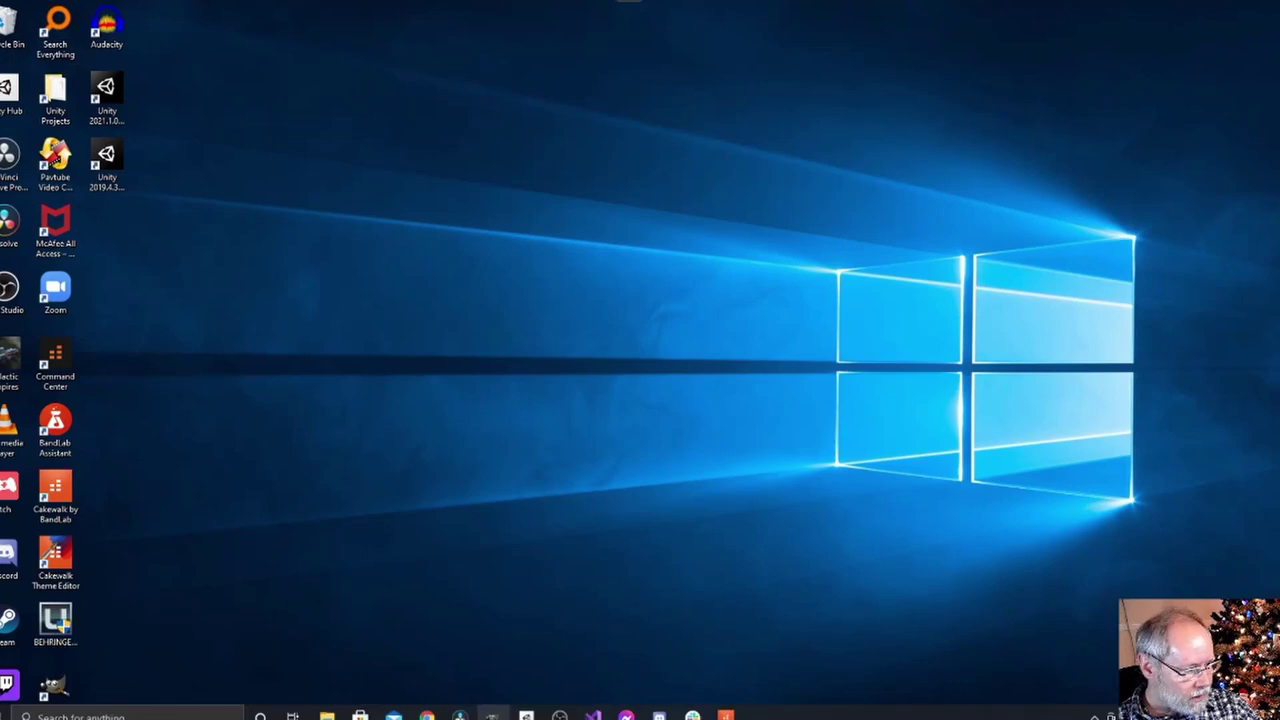
click(491, 716)
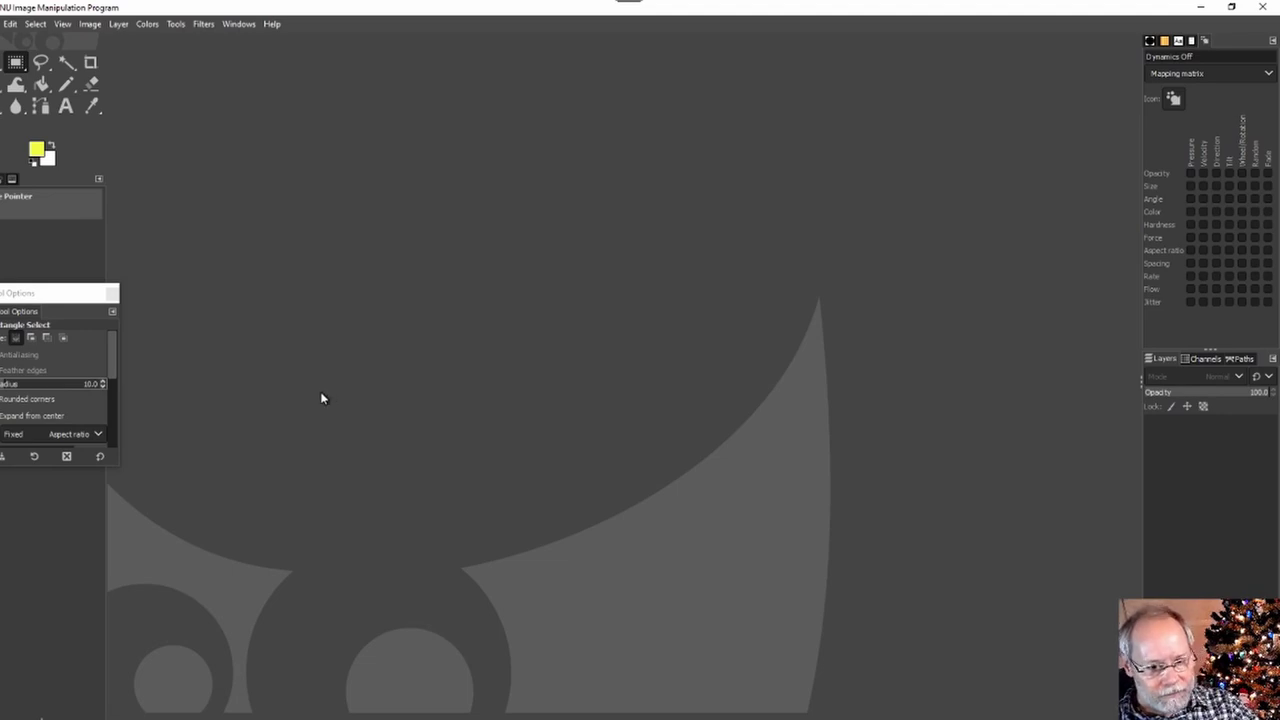
mouse_move(387, 712)
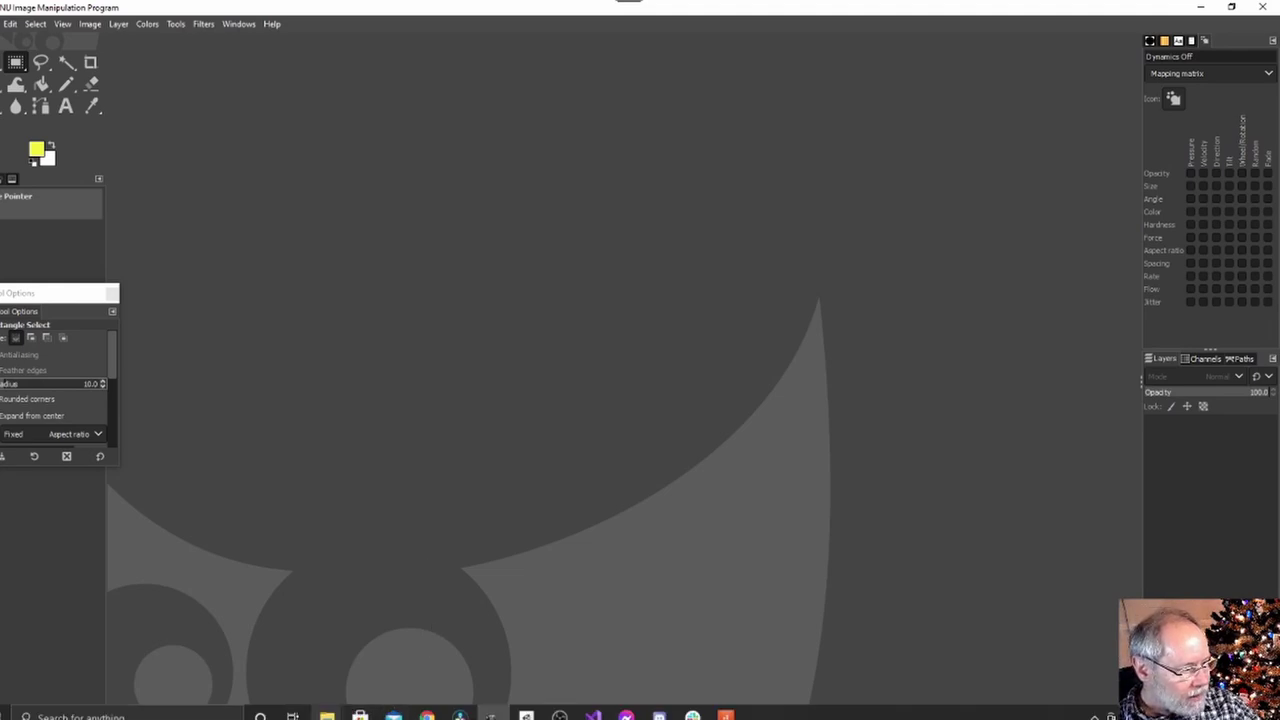
mouse_move(327, 714)
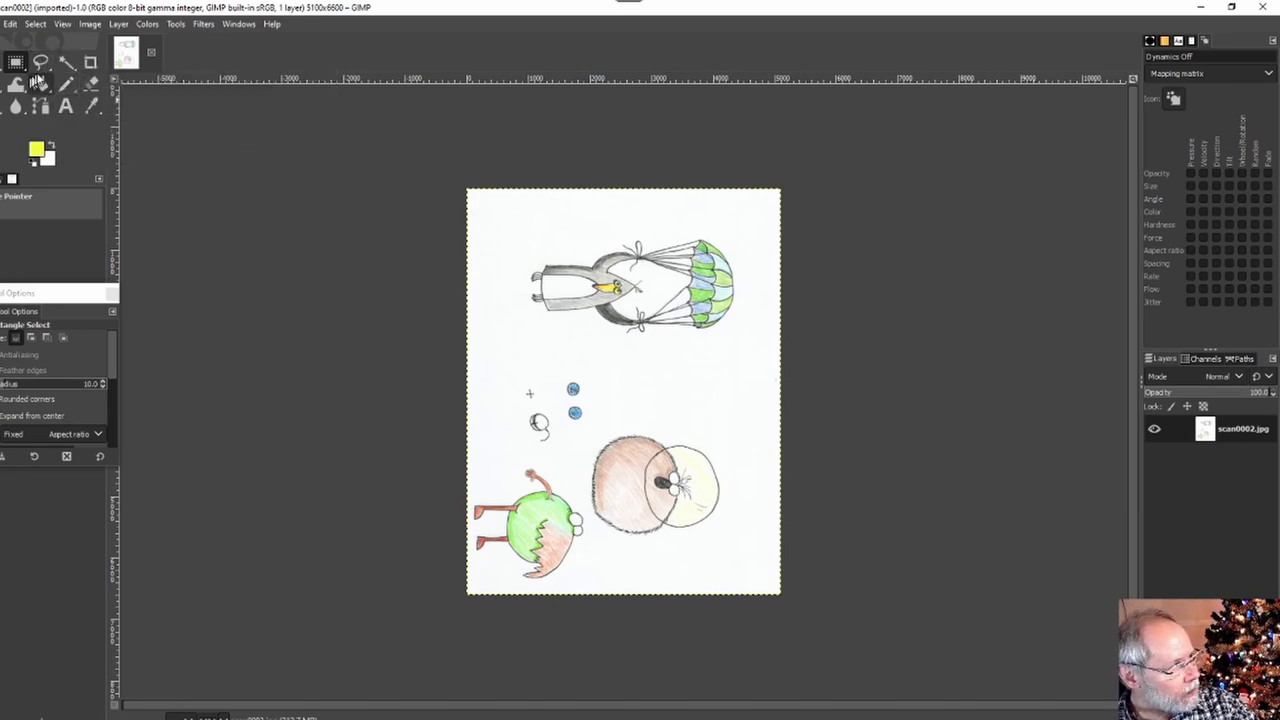
Outline the green creature with long red legs using Free Select and turn the outline into a selection.
click(176, 24)
mouse_move(200, 42)
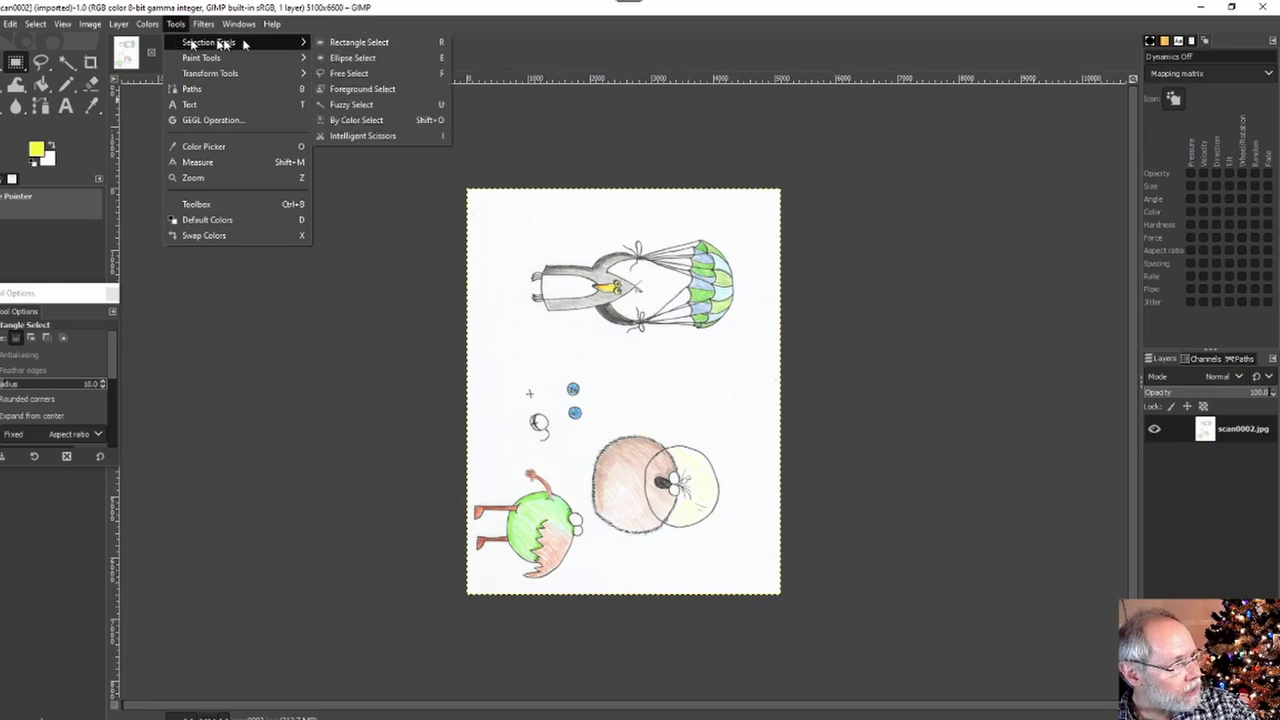
click(377, 77)
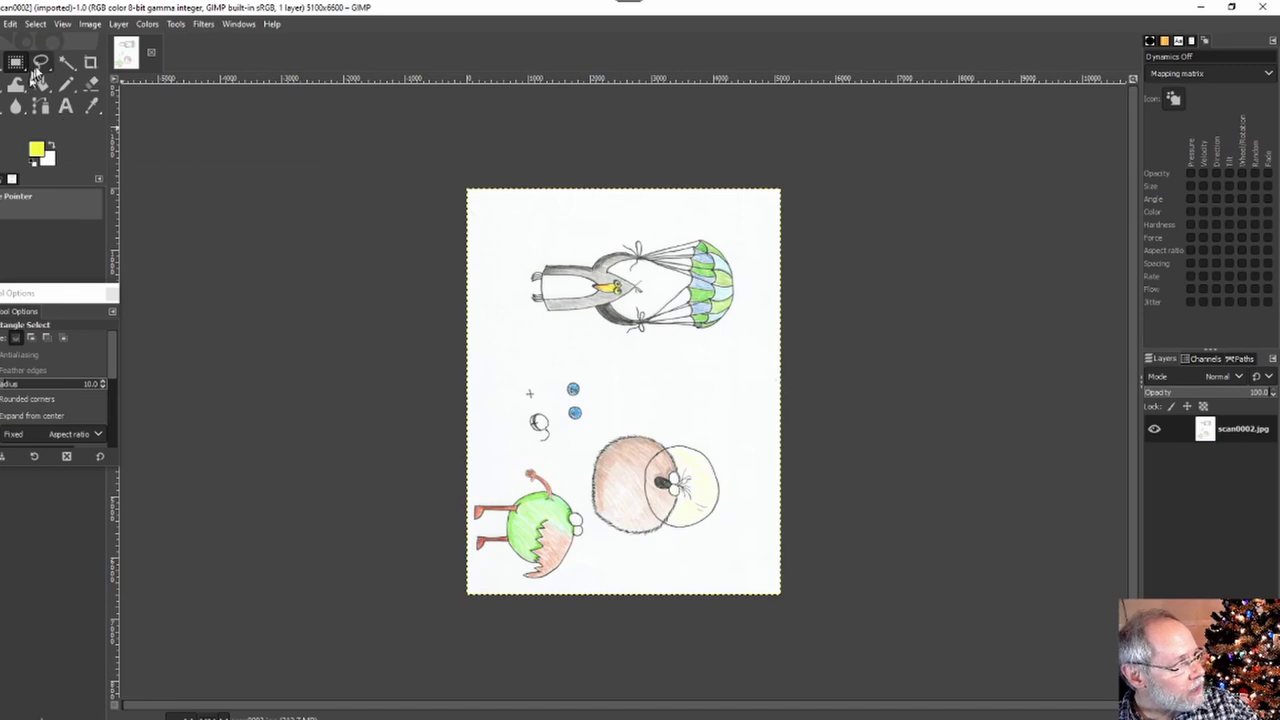
click(40, 64)
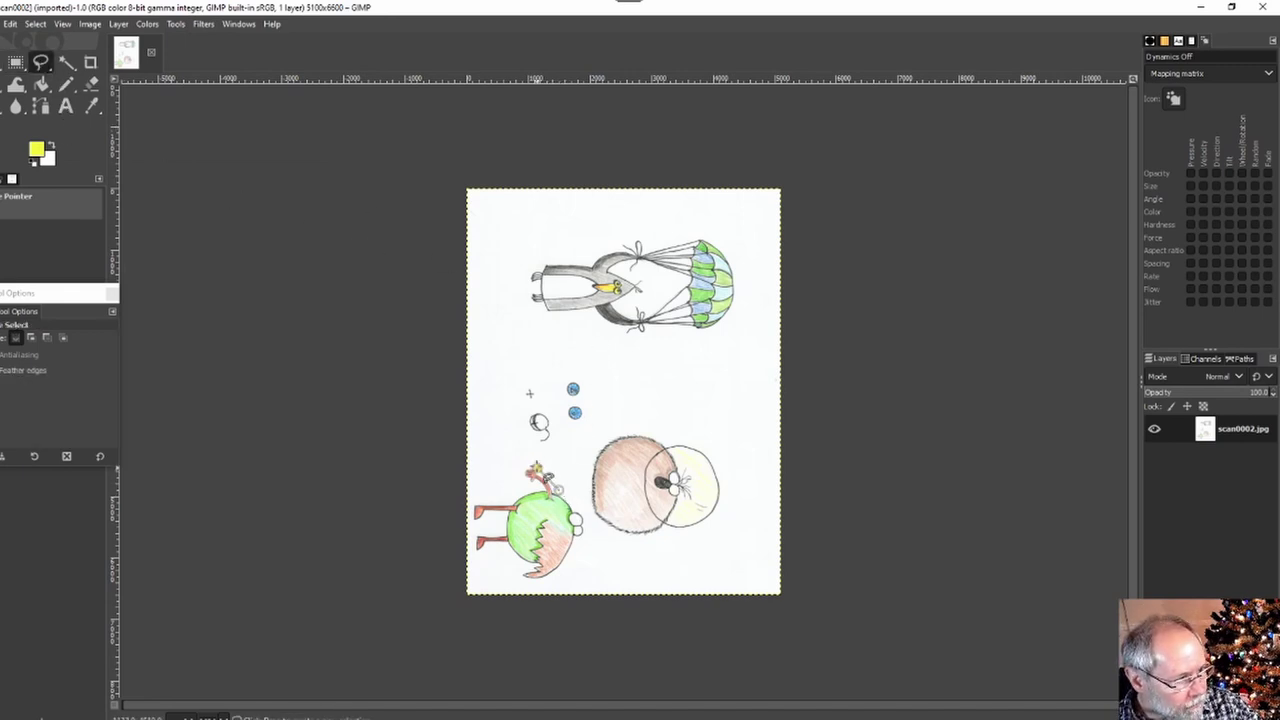
mouse_move(535, 468)
mouse_down()
mouse_move(558, 490)
mouse_move(515, 486)
mouse_move(522, 462)
mouse_move(530, 482)
mouse_move(472, 505)
mouse_move(468, 538)
mouse_move(486, 557)
mouse_move(520, 561)
mouse_move(540, 592)
mouse_move(593, 563)
mouse_move(597, 526)
mouse_up()
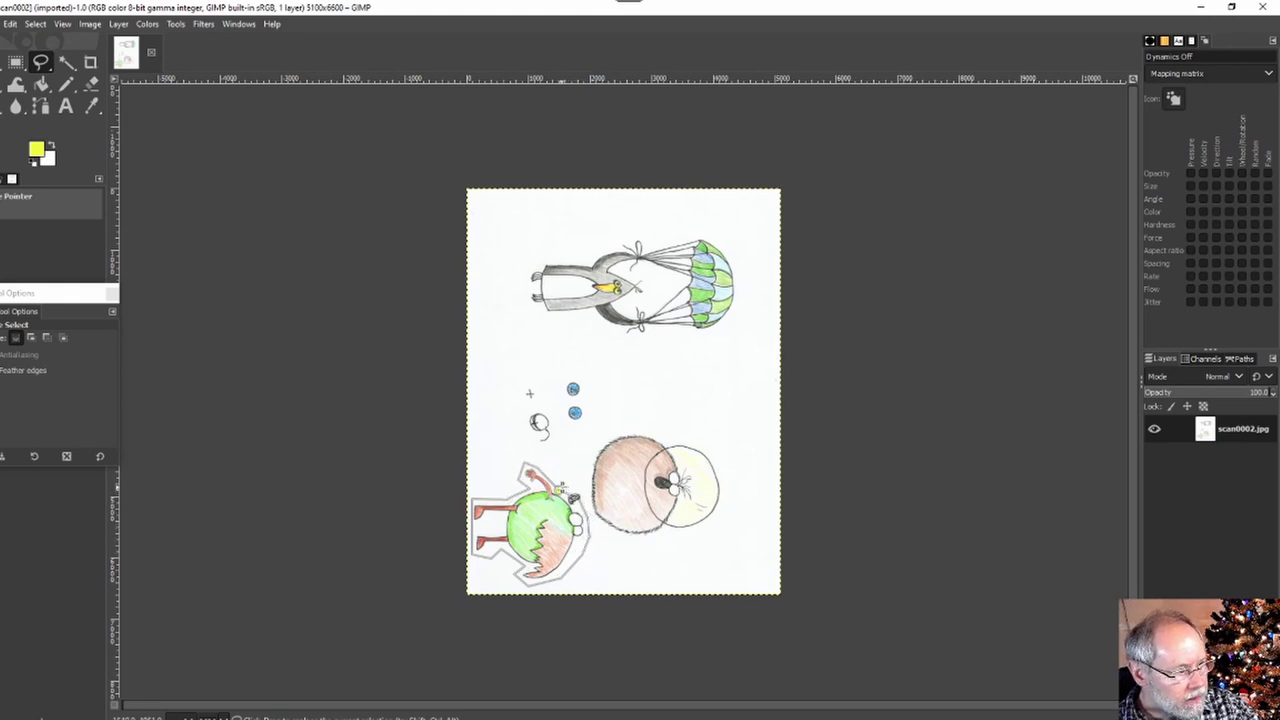
key(Return)
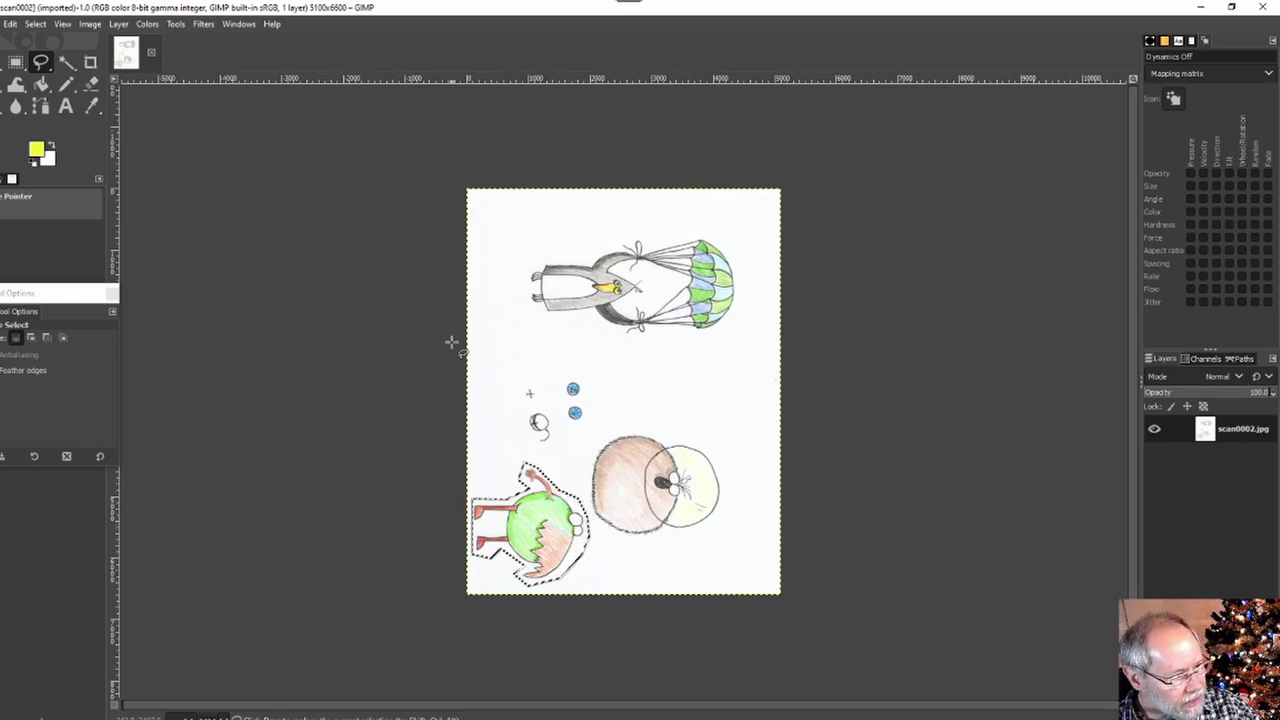
Copy the selected green creature and create a new image from the clipboard.
click(8, 23)
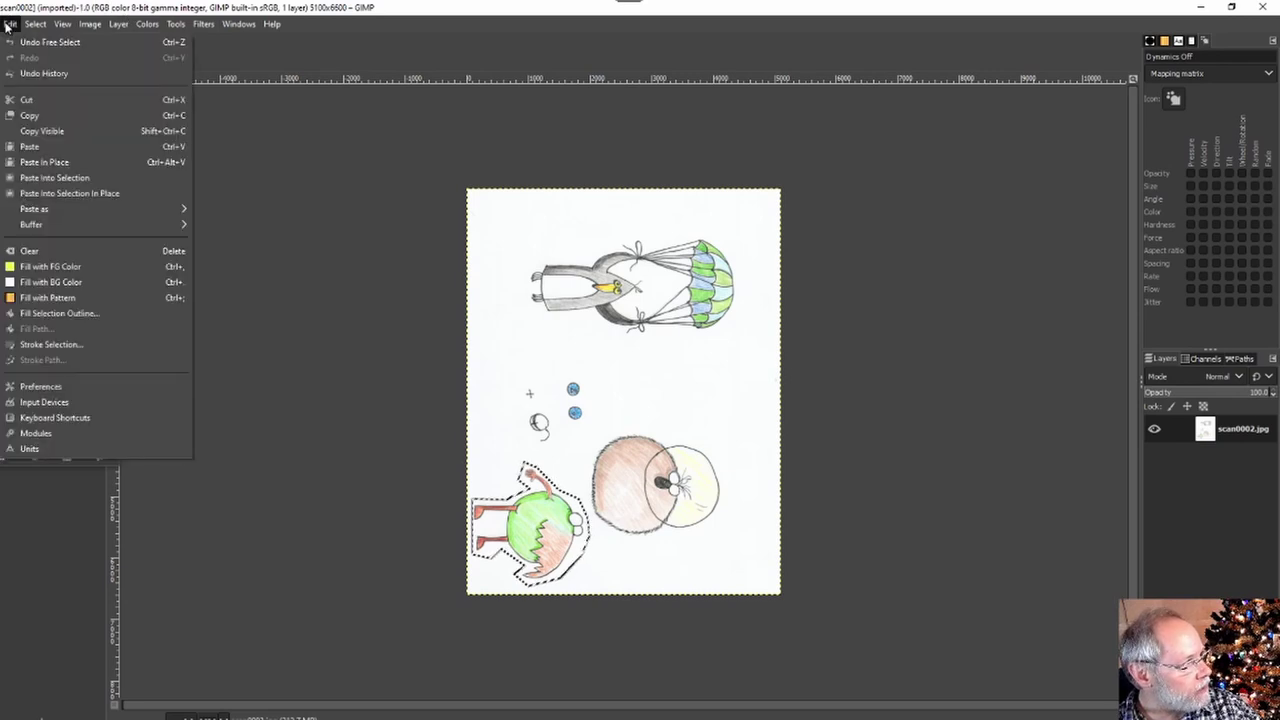
click(28, 117)
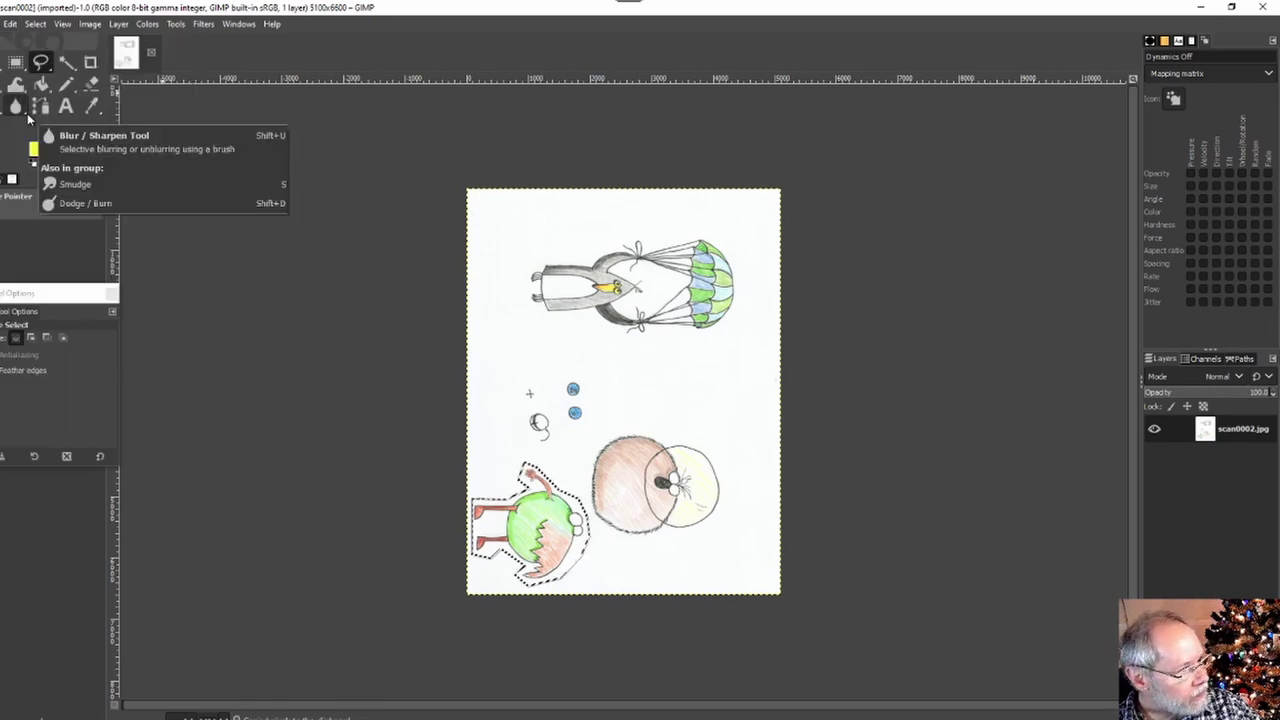
key(alt+f)
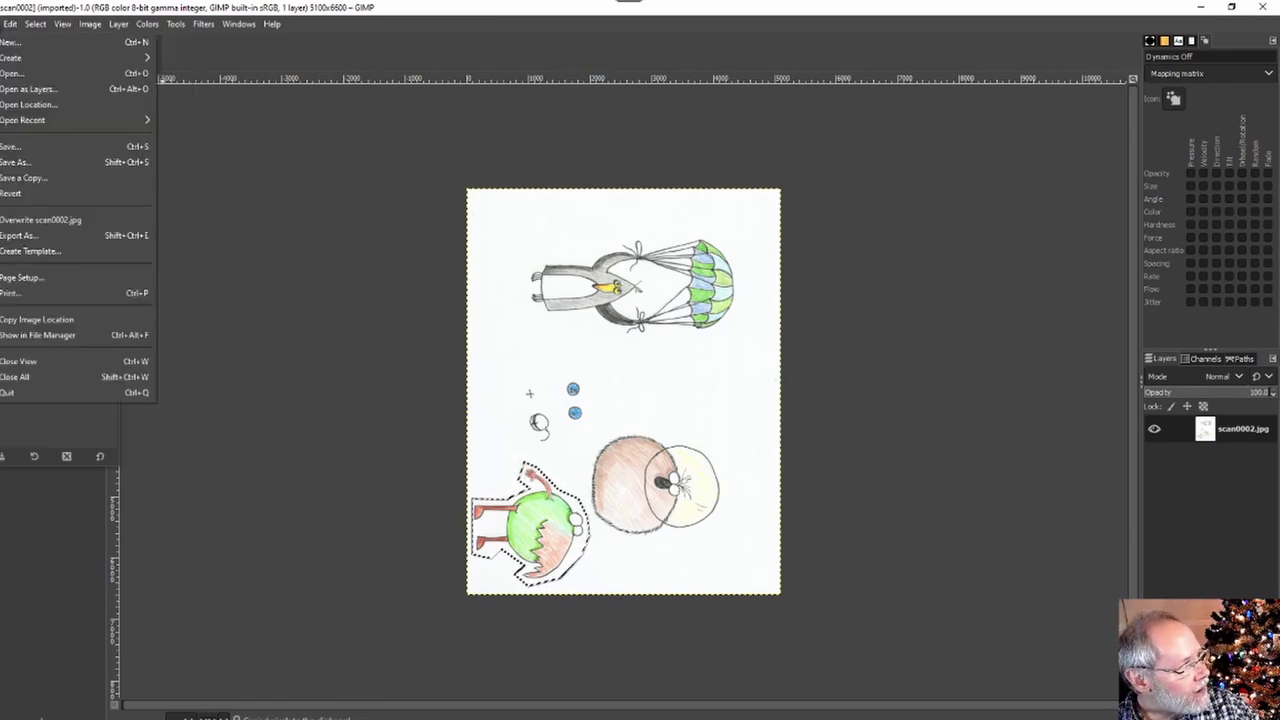
mouse_move(12, 60)
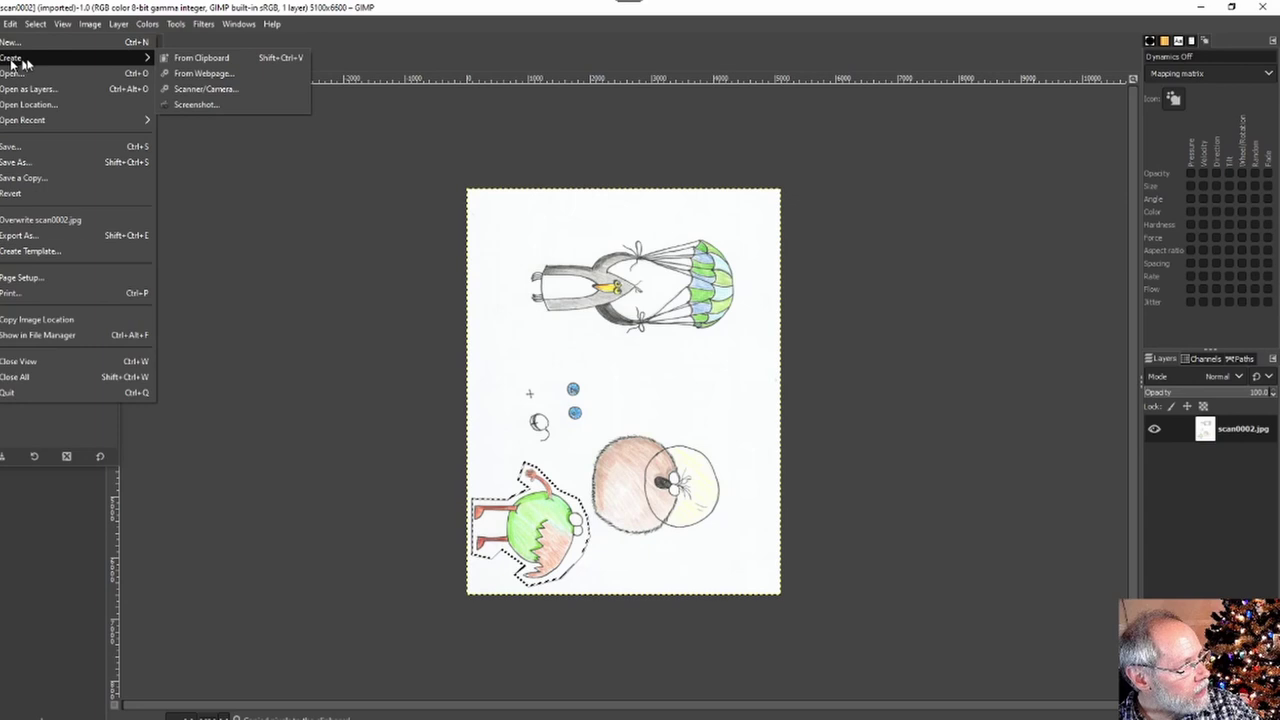
click(221, 65)
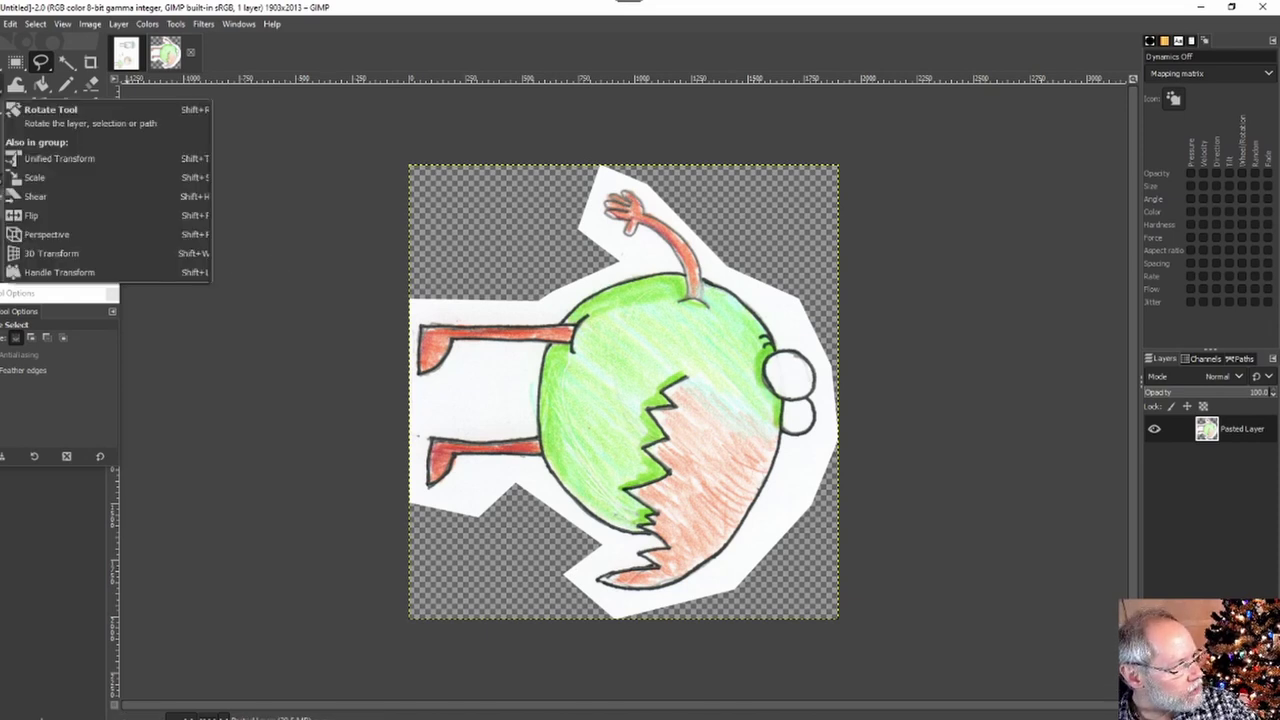
Rotate the pasted layer by -89.52° about its center so the creature stands upright.
click(16, 85)
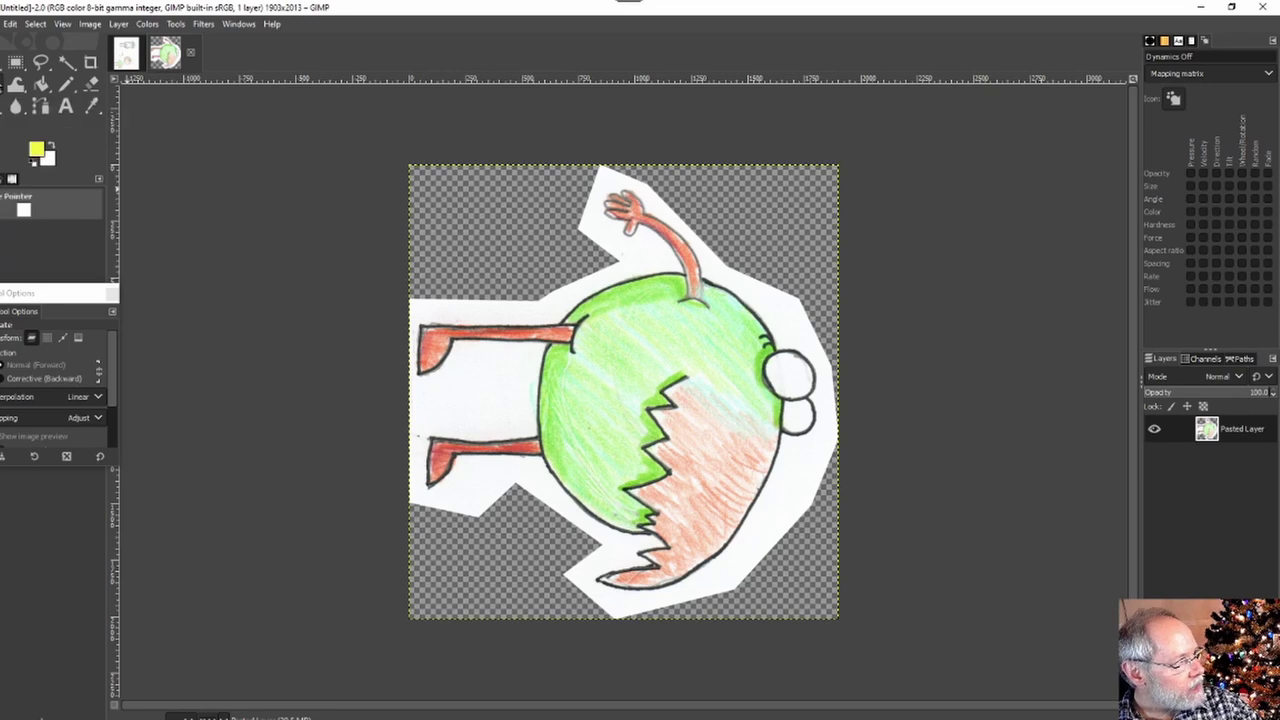
click(176, 24)
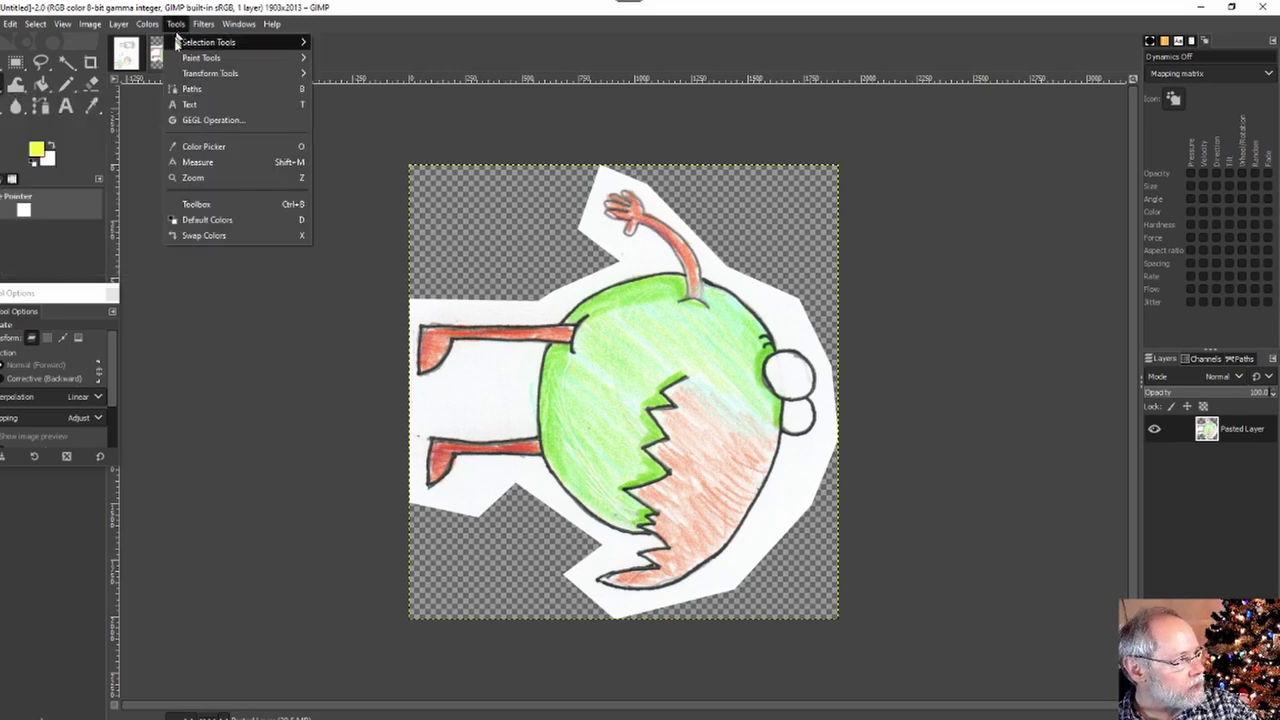
mouse_move(190, 74)
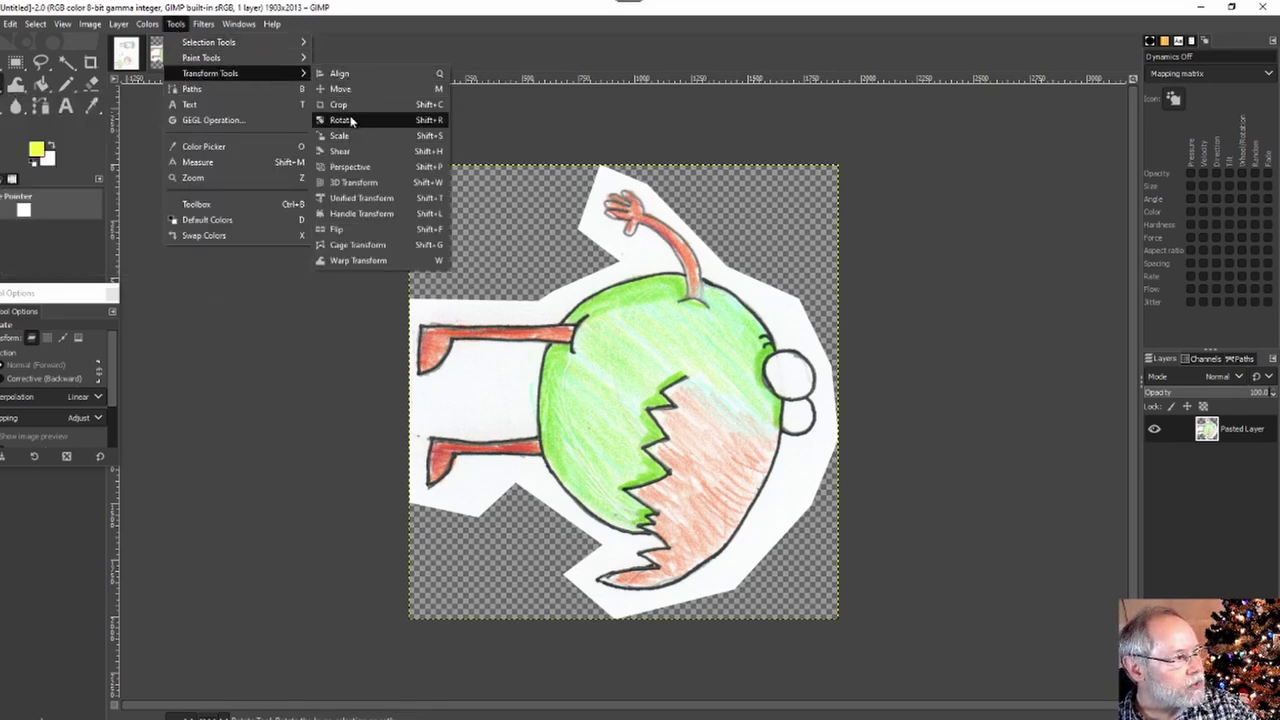
key(Escape)
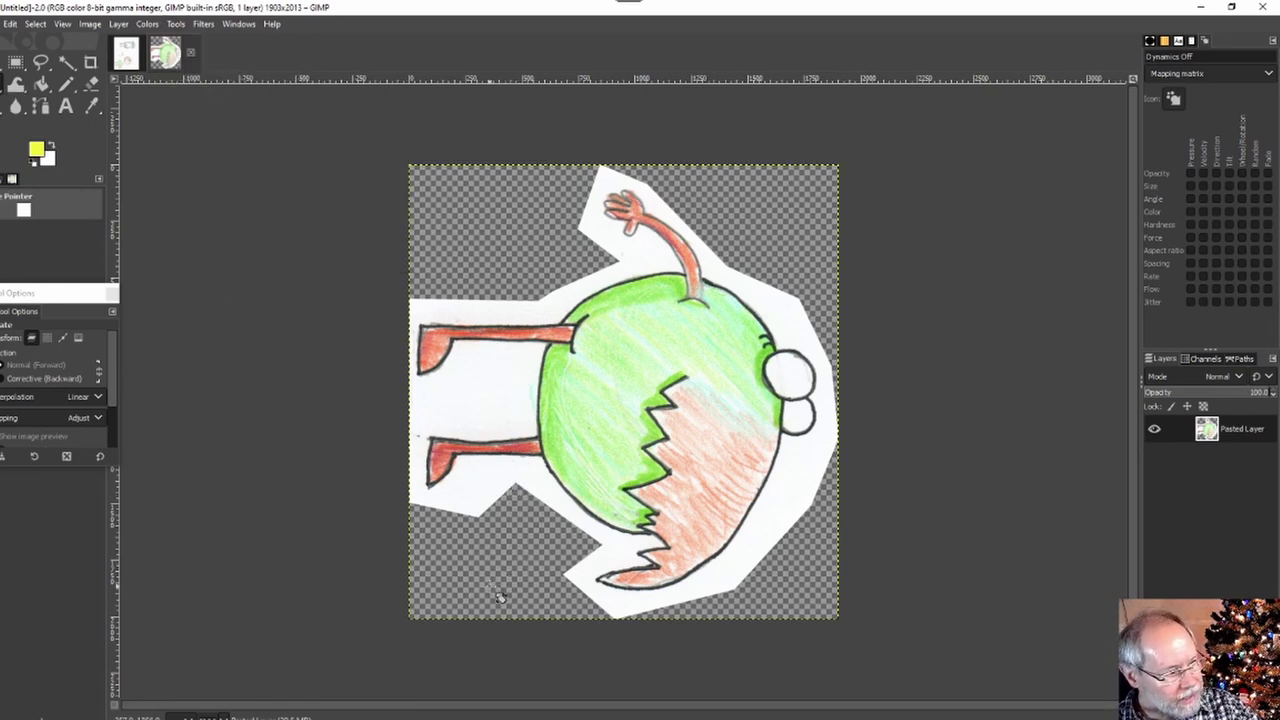
drag(495, 595, 840, 554)
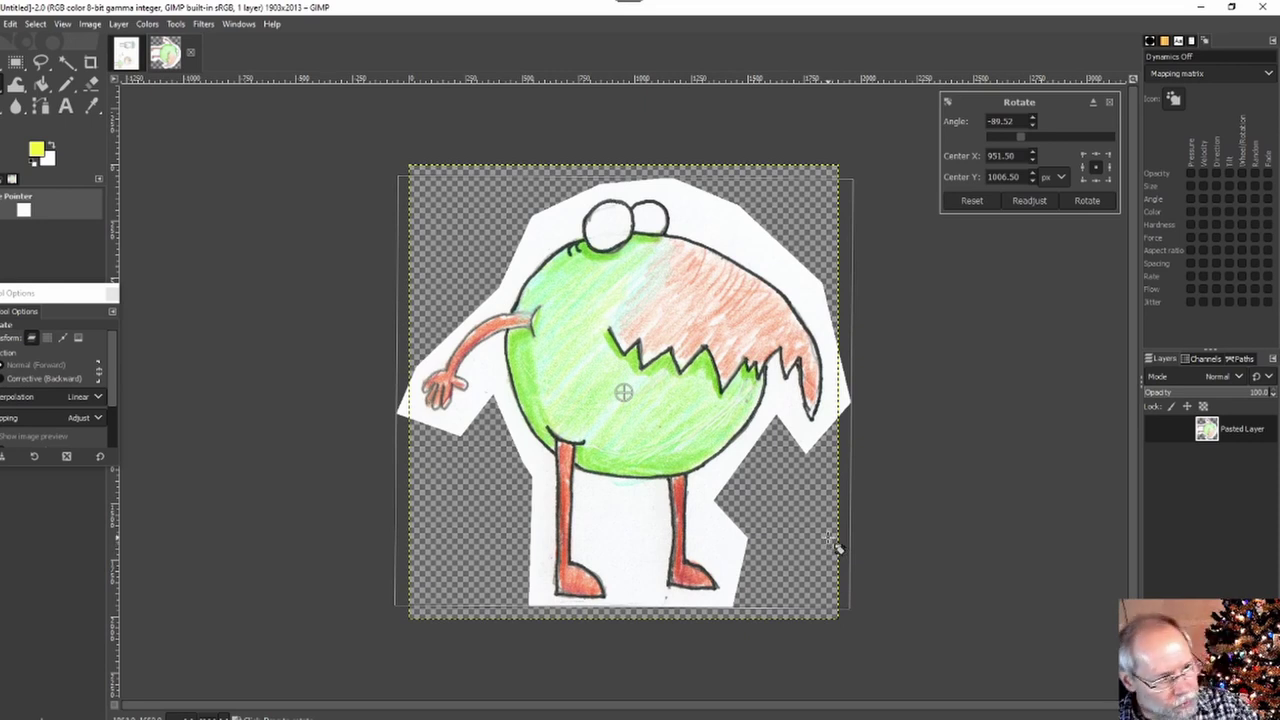
key(Return)
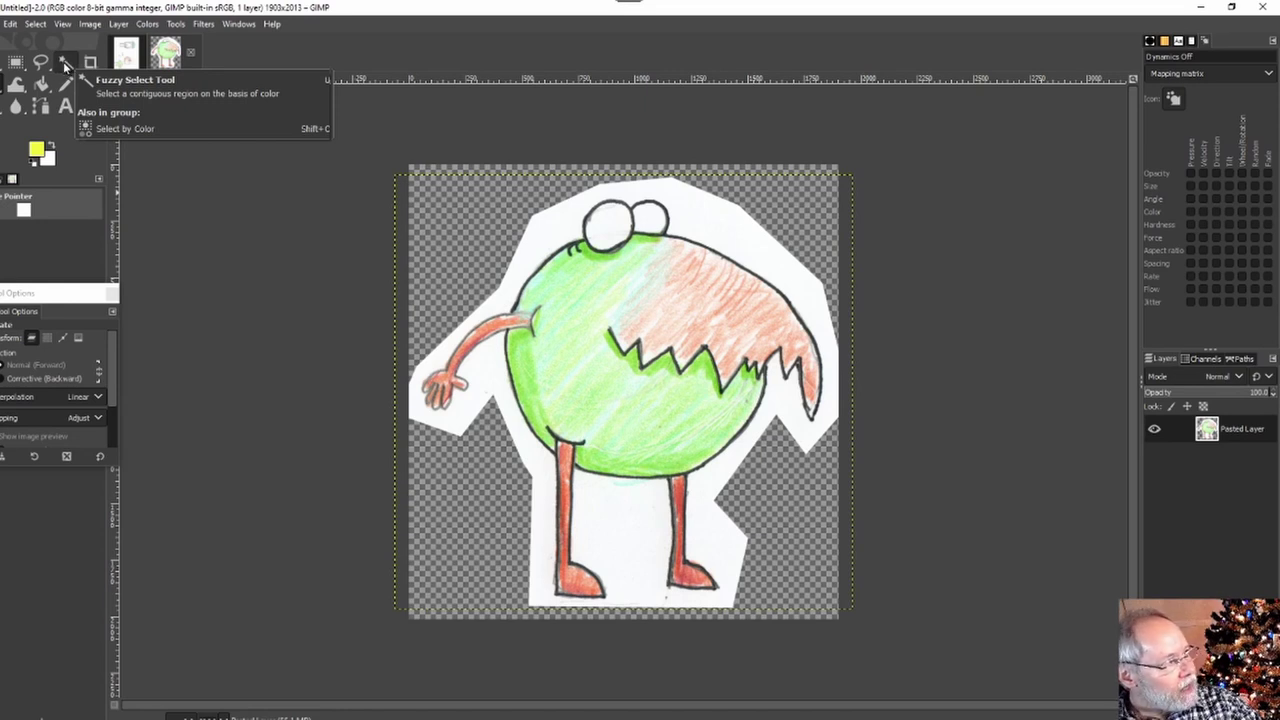
Try selecting the white background together with both eye whites using Fuzzy Select, and clear the selection.
click(175, 24)
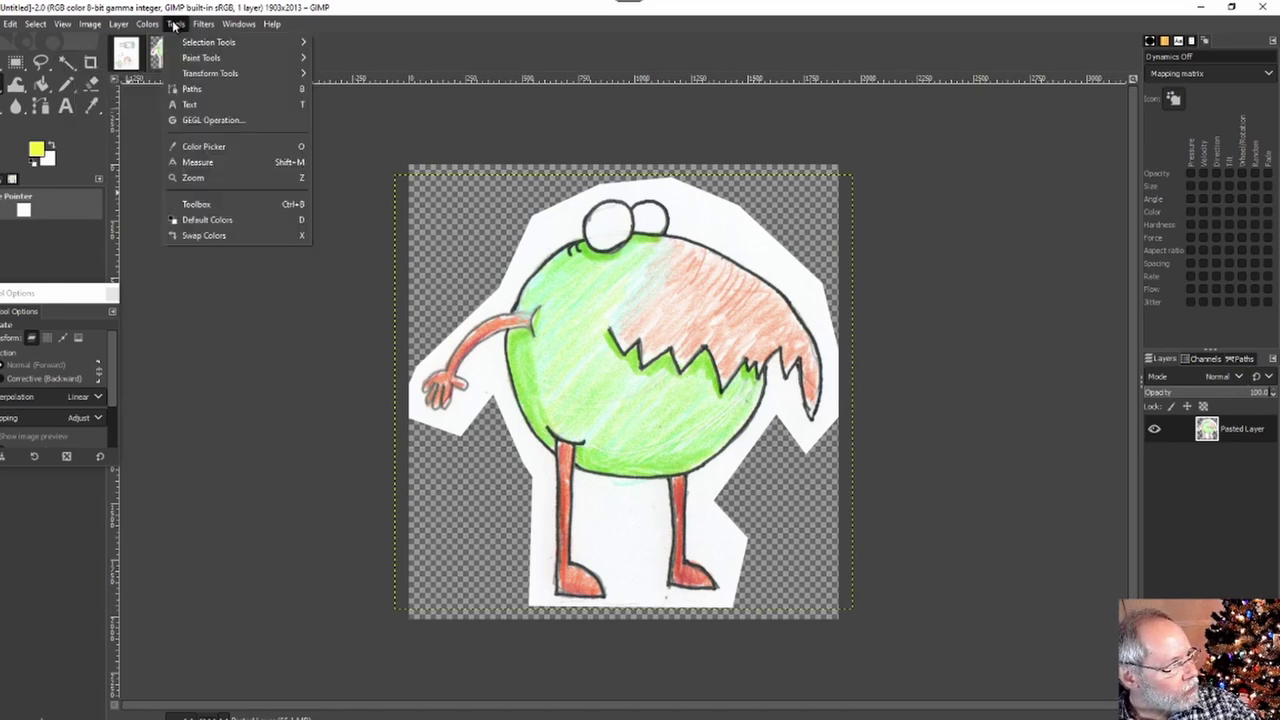
mouse_move(261, 40)
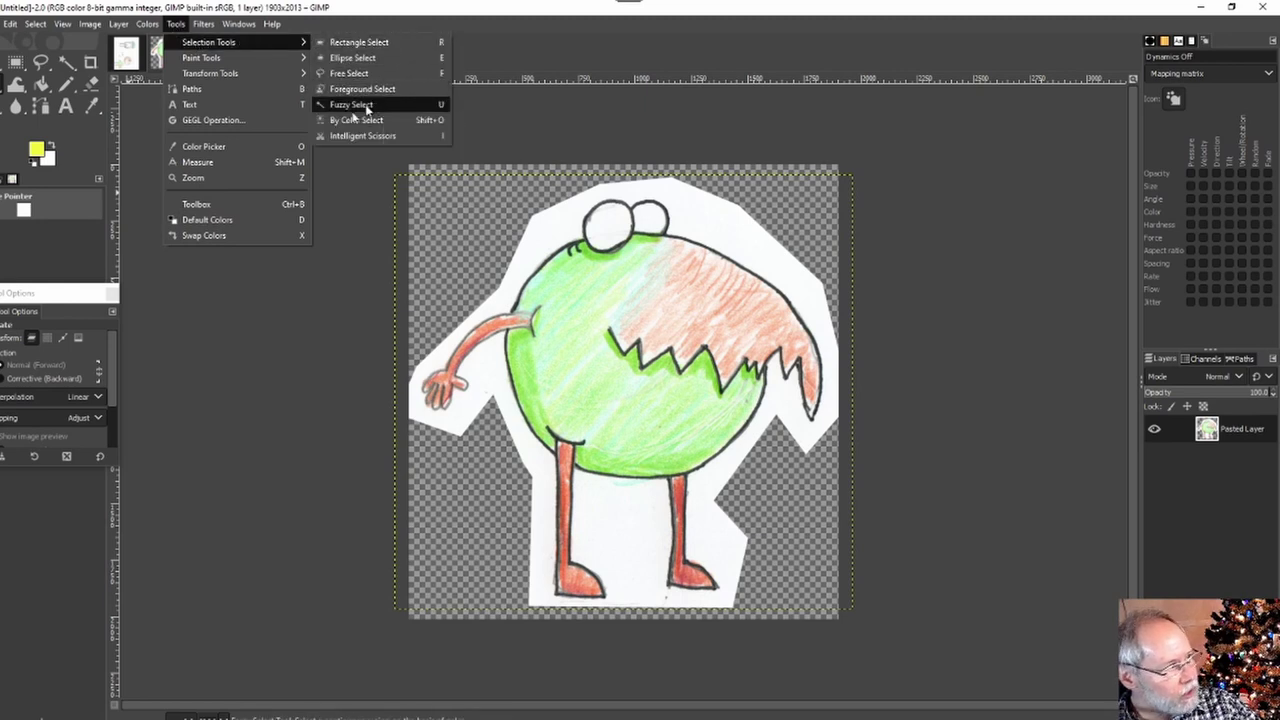
click(68, 64)
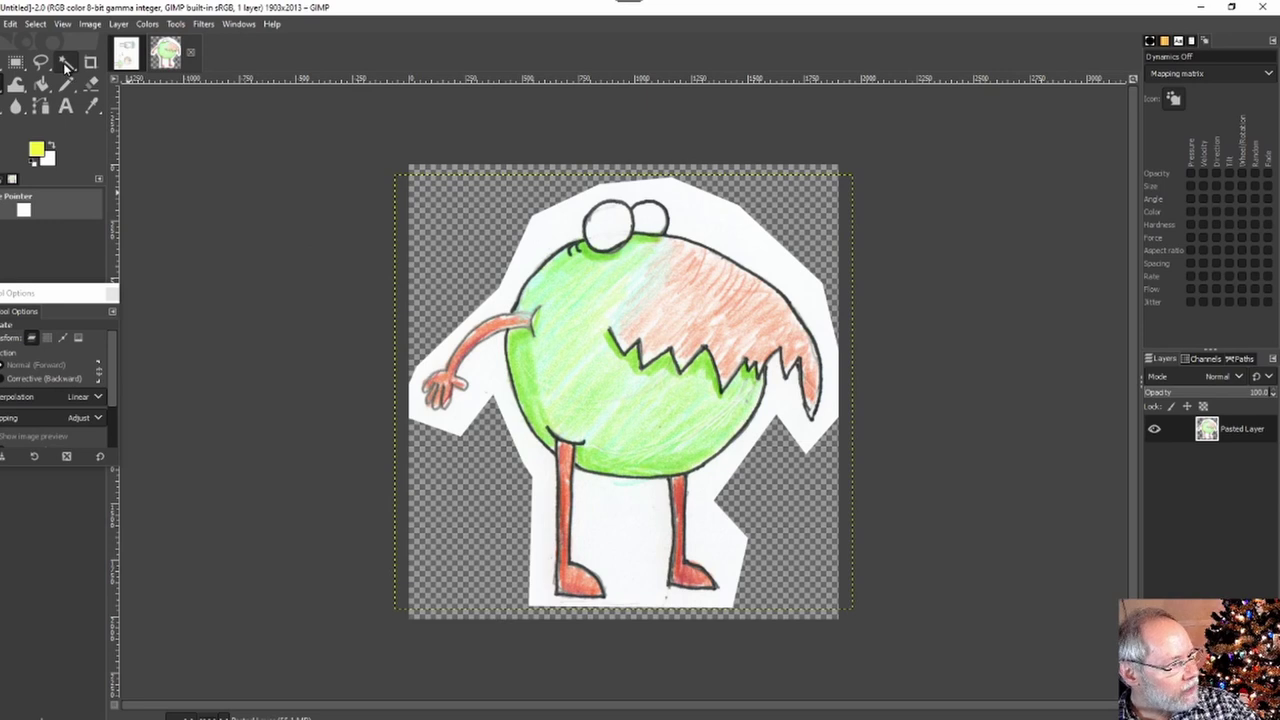
click(552, 226)
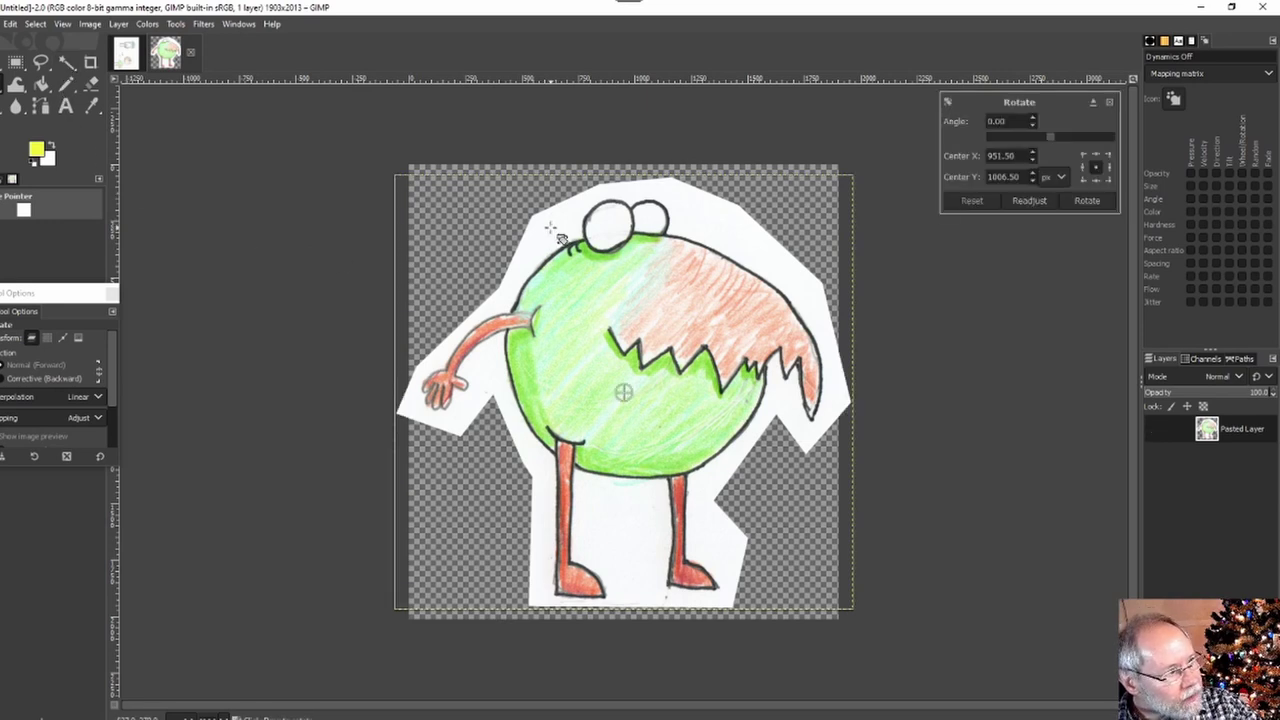
click(65, 62)
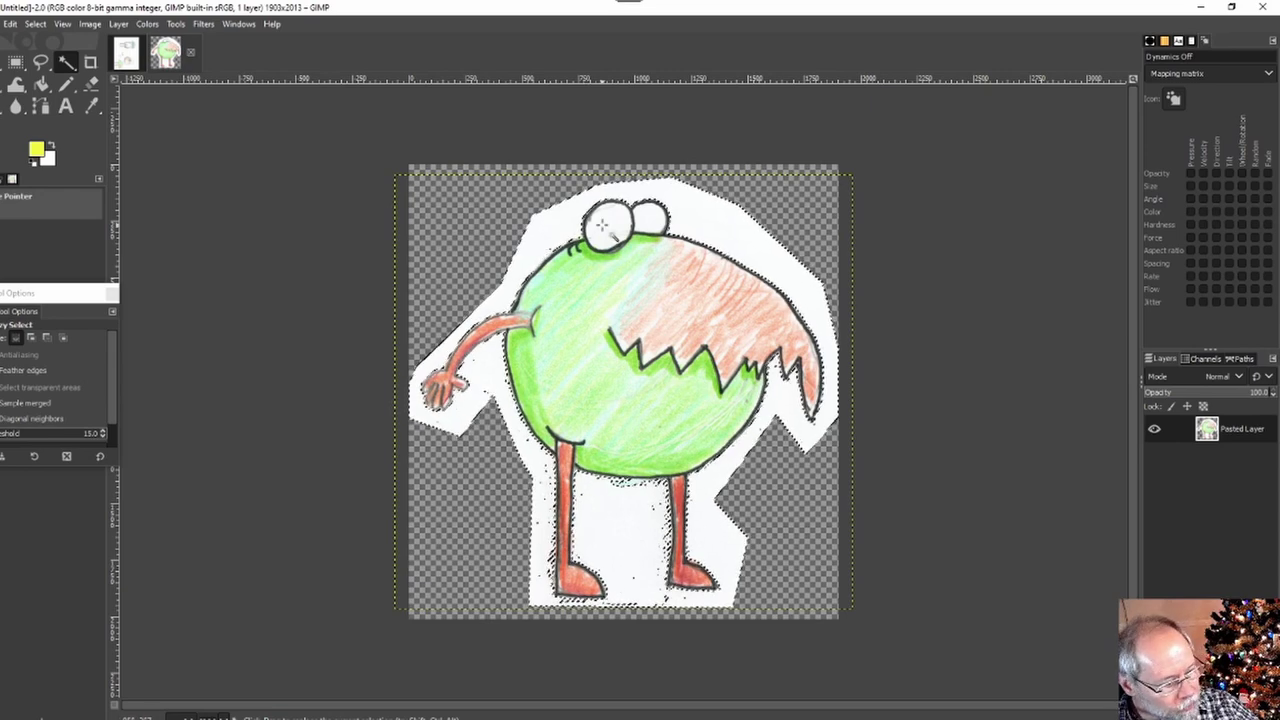
key(shift)
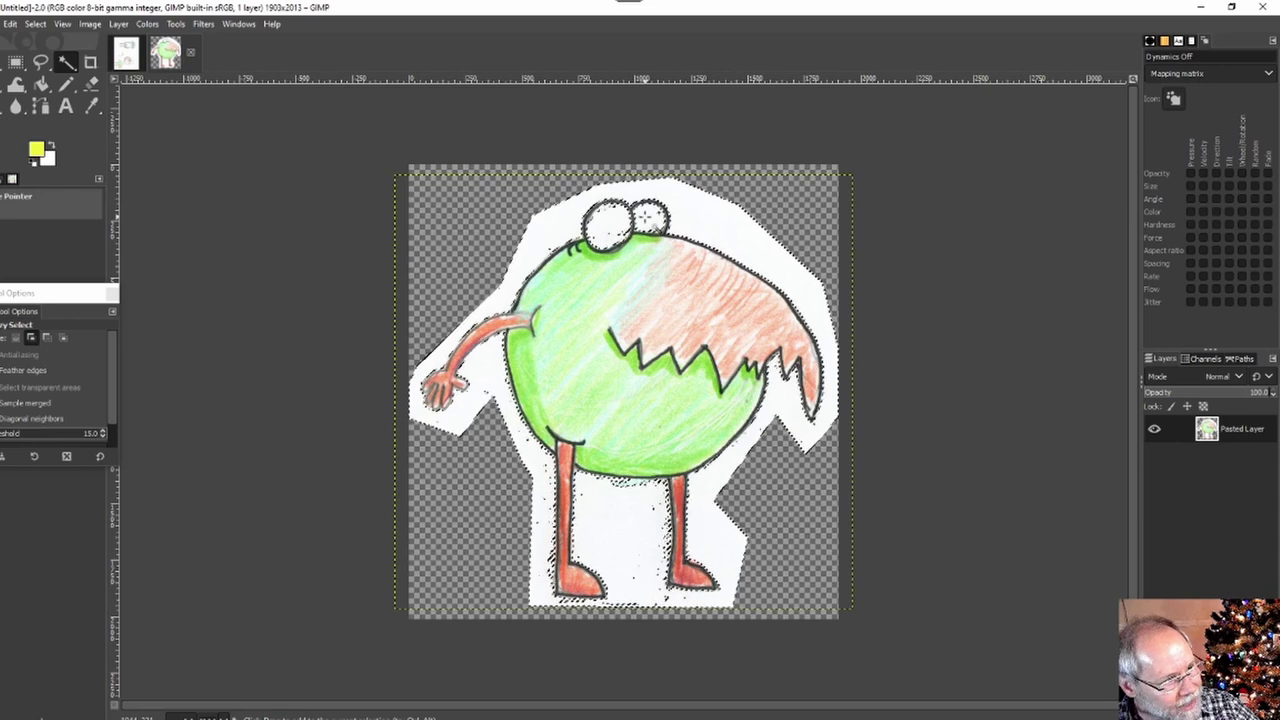
shift+click(647, 216)
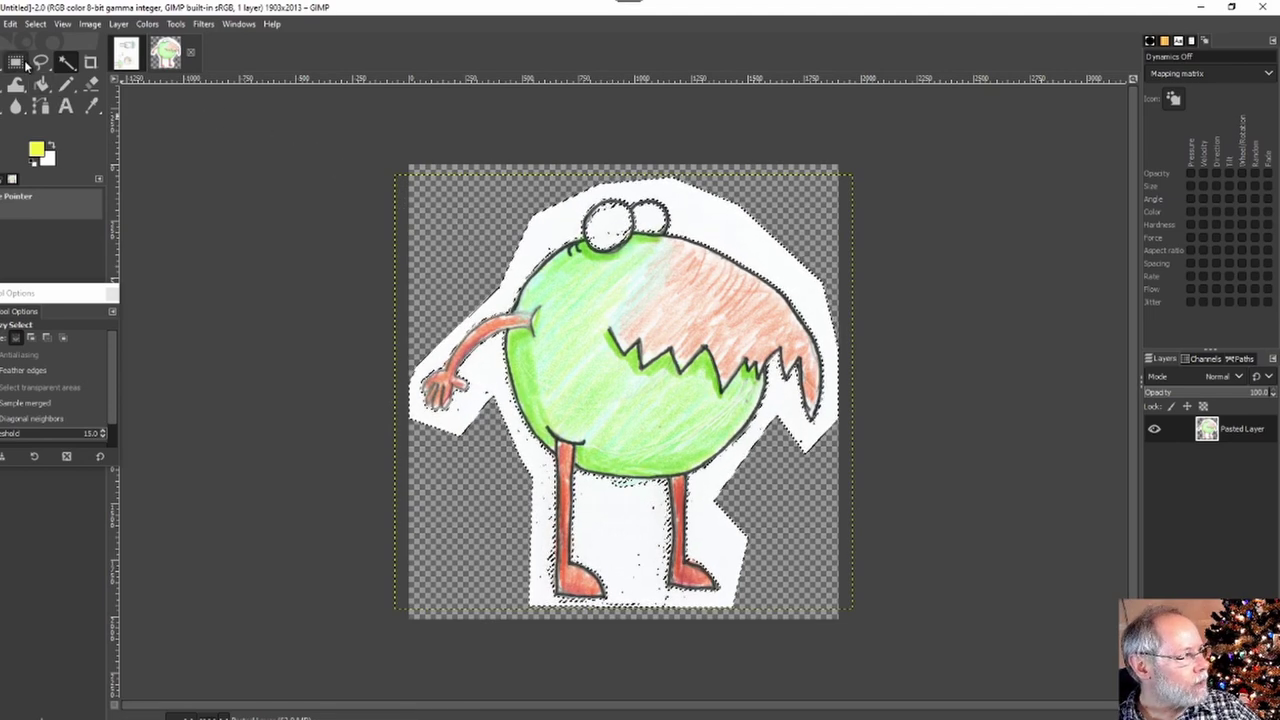
click(18, 63)
click(445, 225)
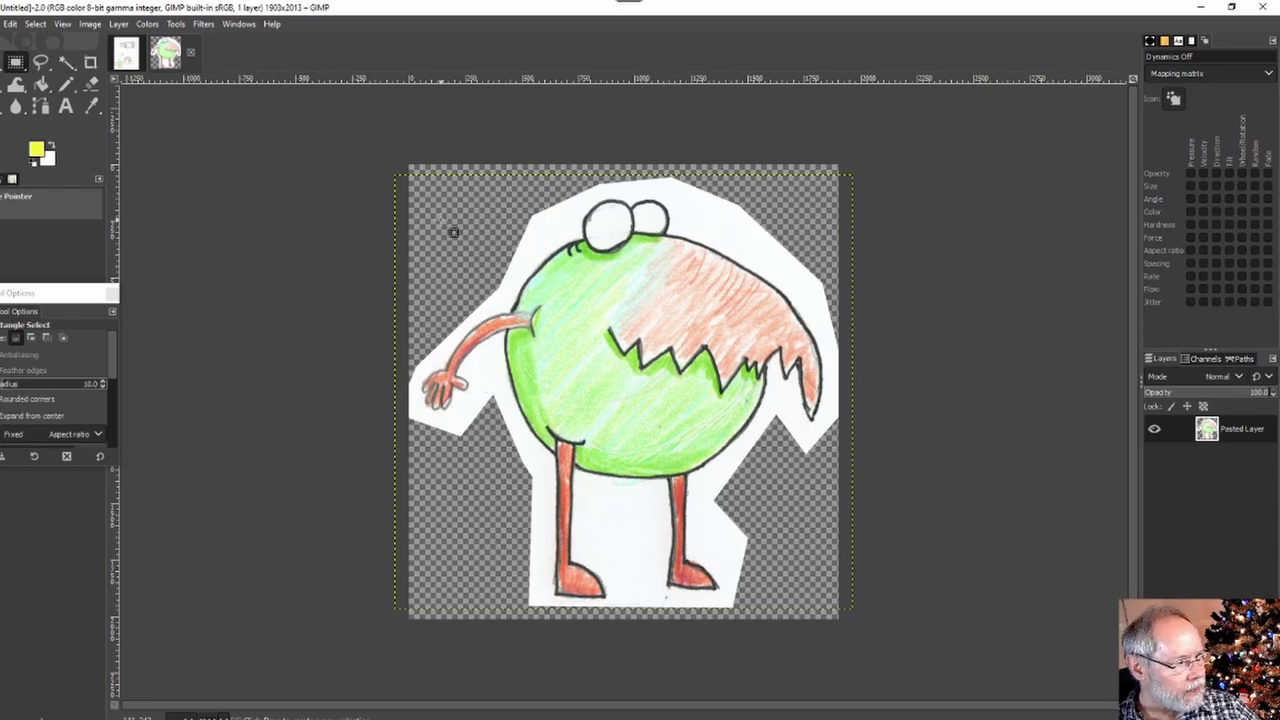
Delete the white paper around the creature with Fuzzy Select, keeping the eye whites, and clear the selection.
click(66, 62)
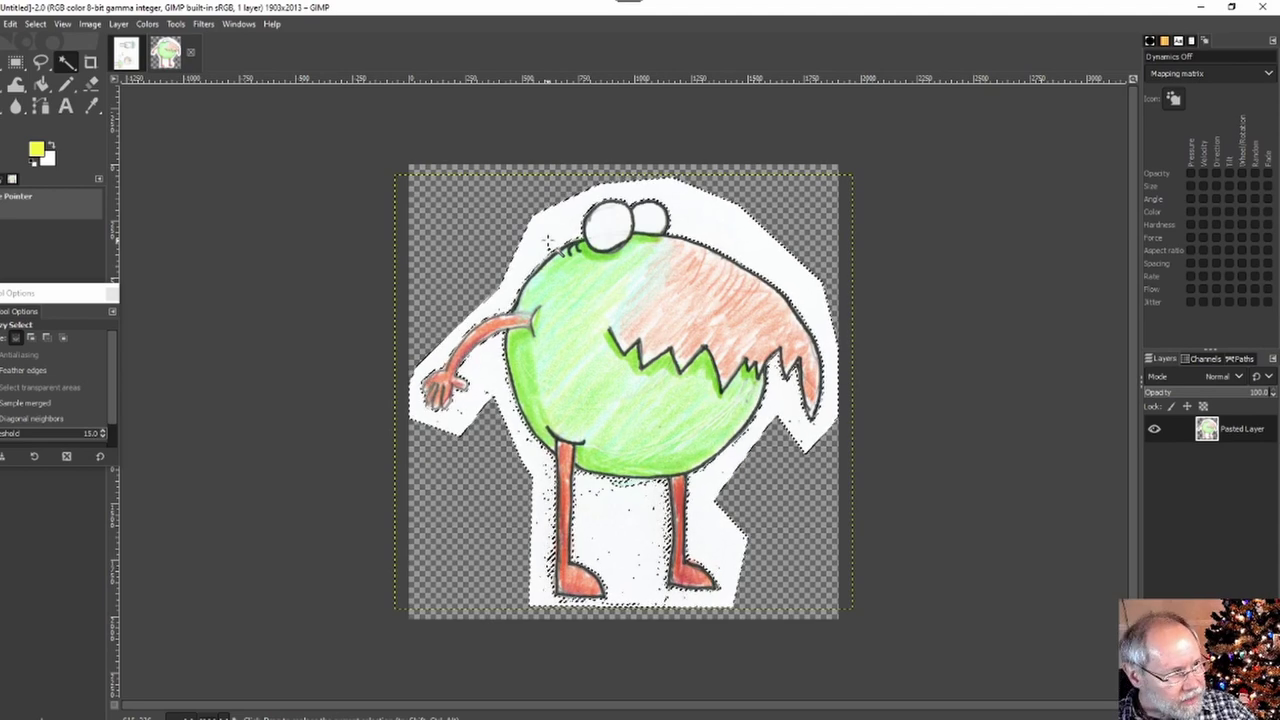
key(Delete)
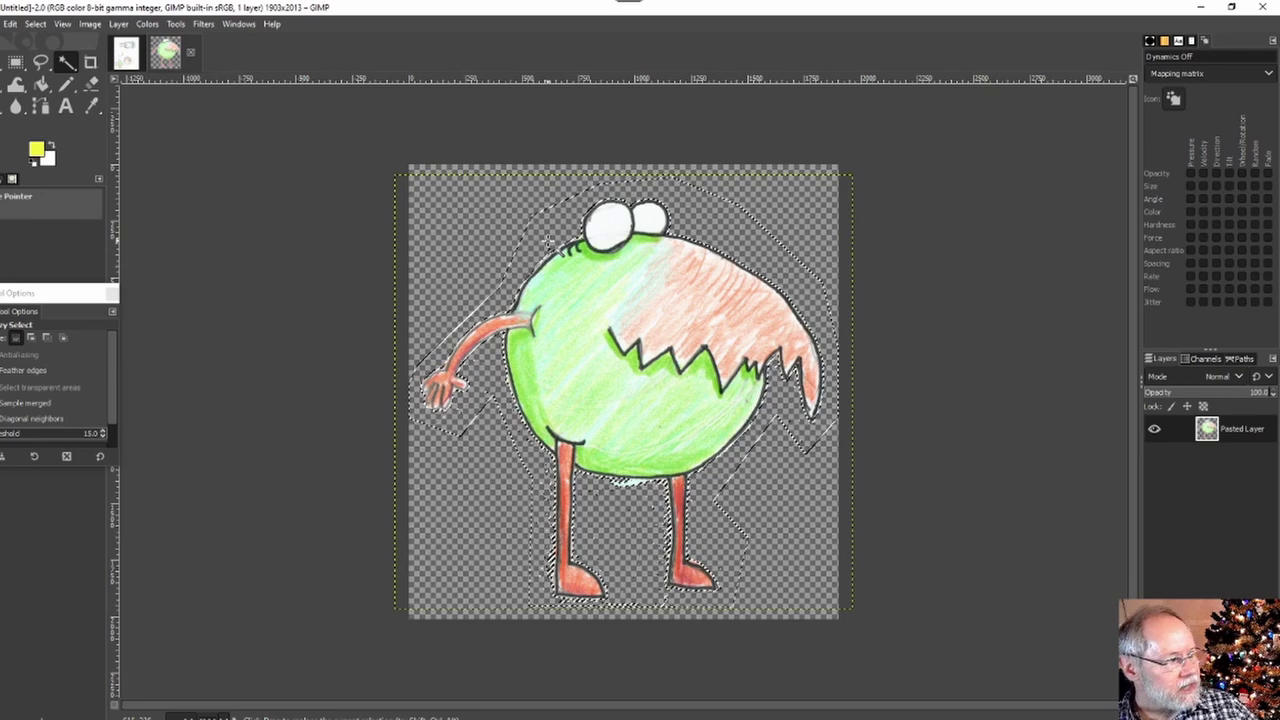
click(15, 62)
click(470, 236)
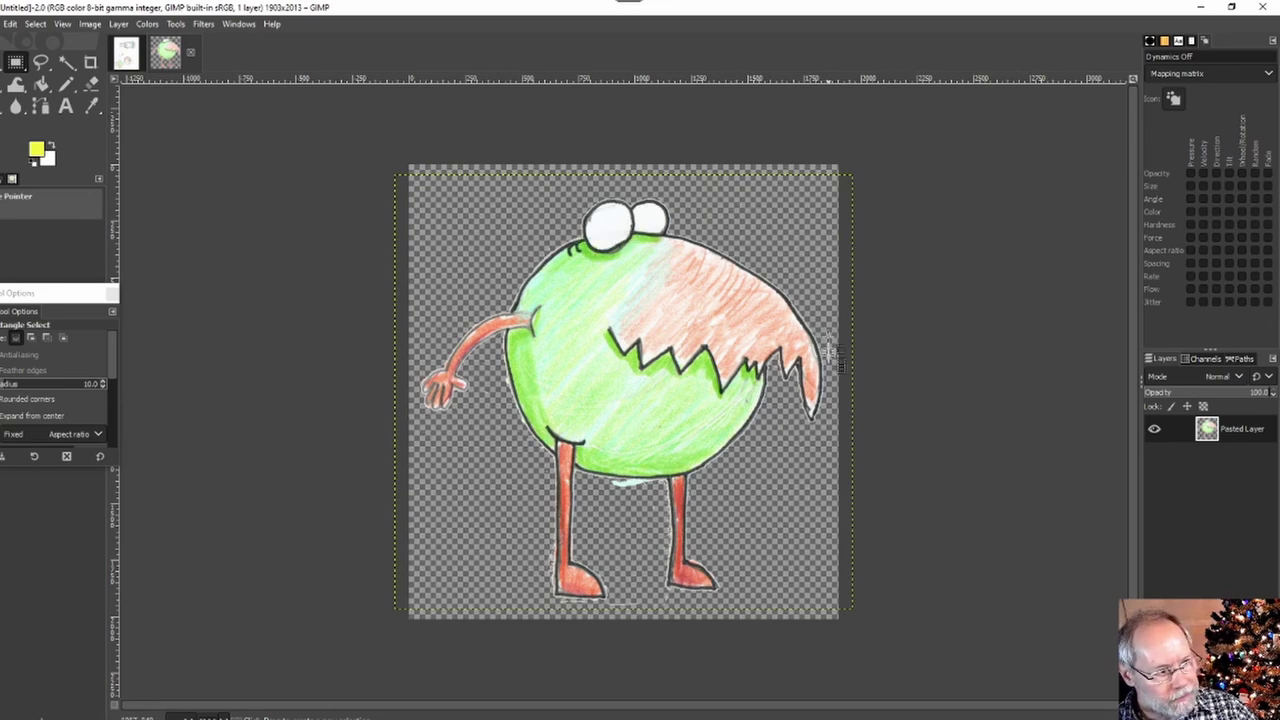
Erase the pale blue smear and leftover fringe under the creature's belly with the Eraser, reducing the brush size to 21.
ctrl+scroll(642, 510, up, 3)
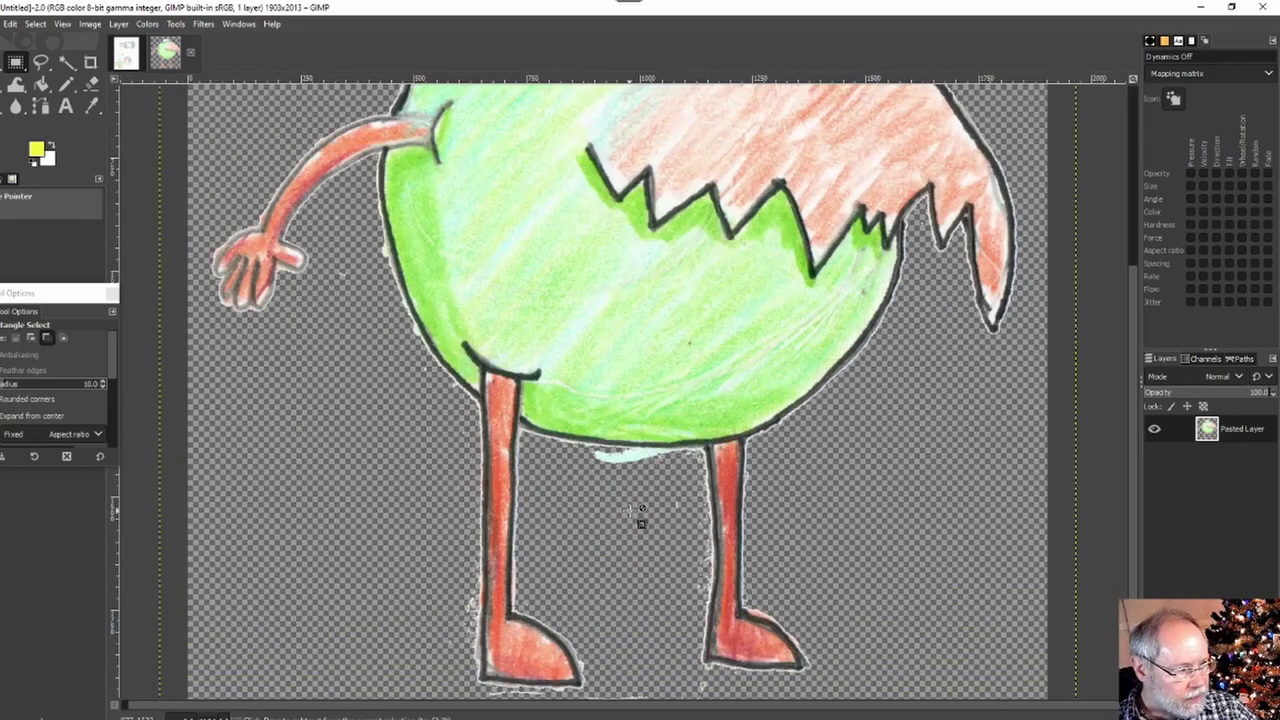
ctrl+scroll(645, 515, up, 1)
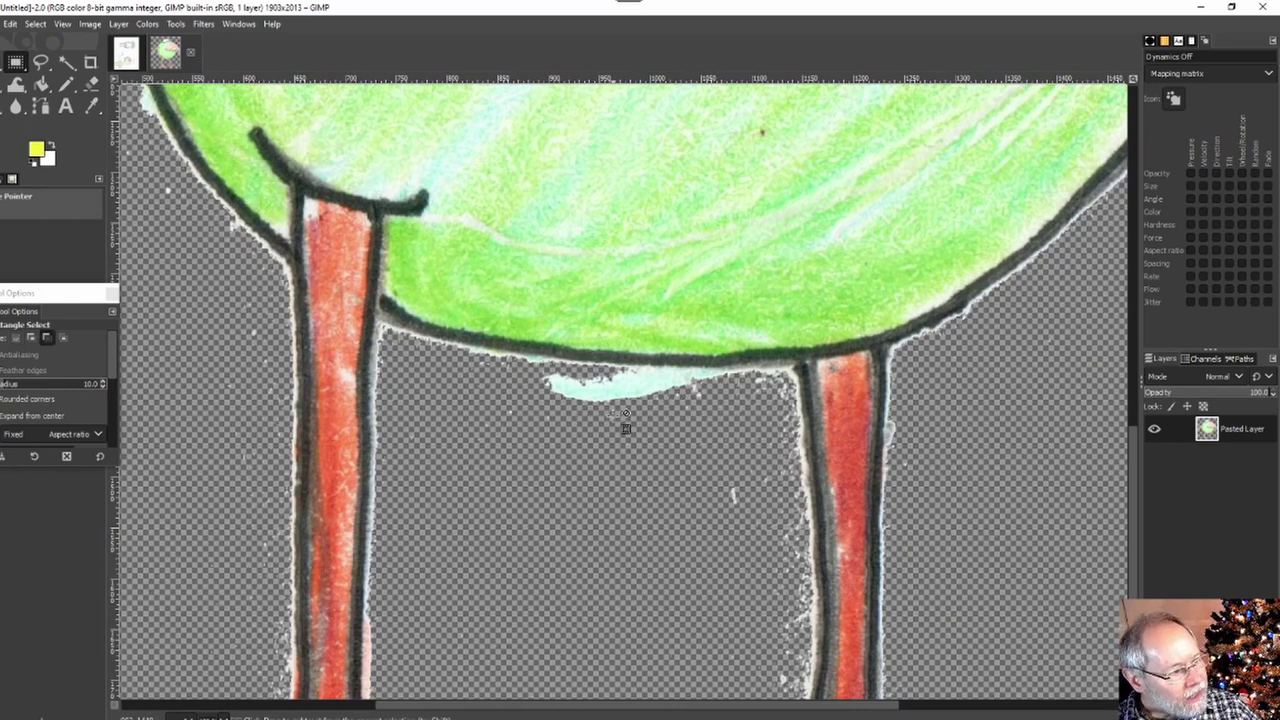
ctrl+scroll(625, 427, down, 1)
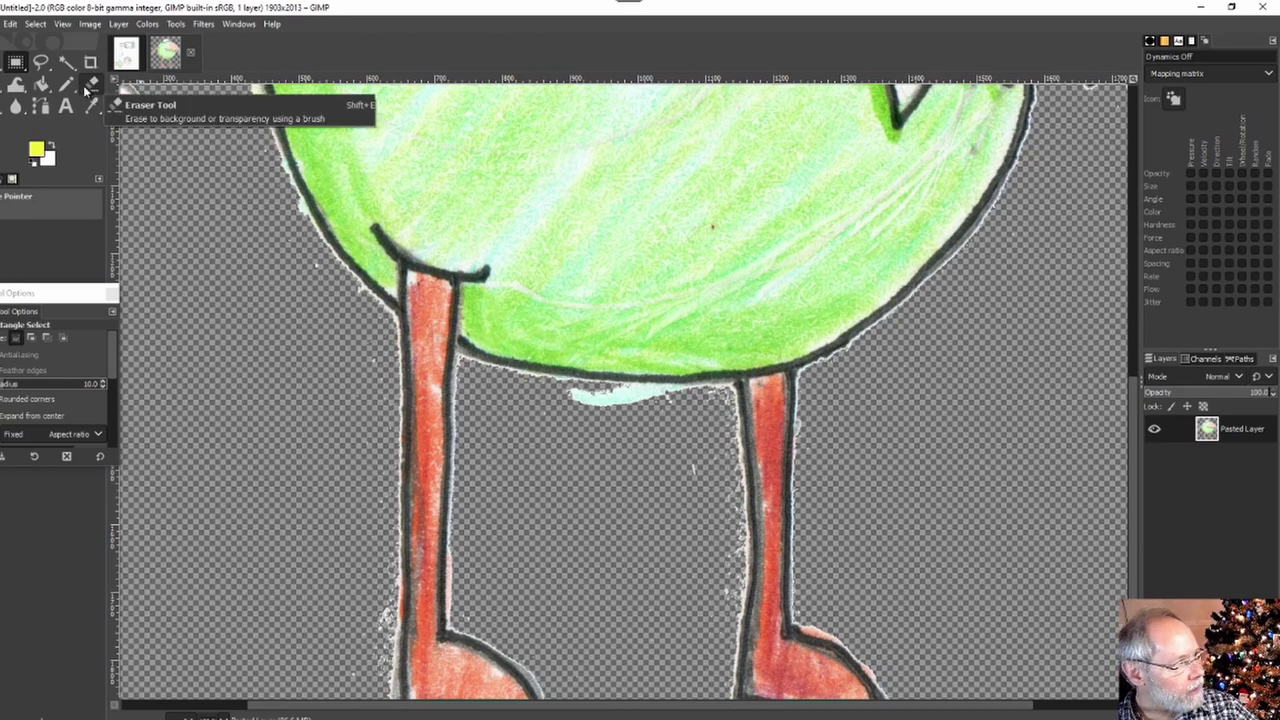
click(177, 24)
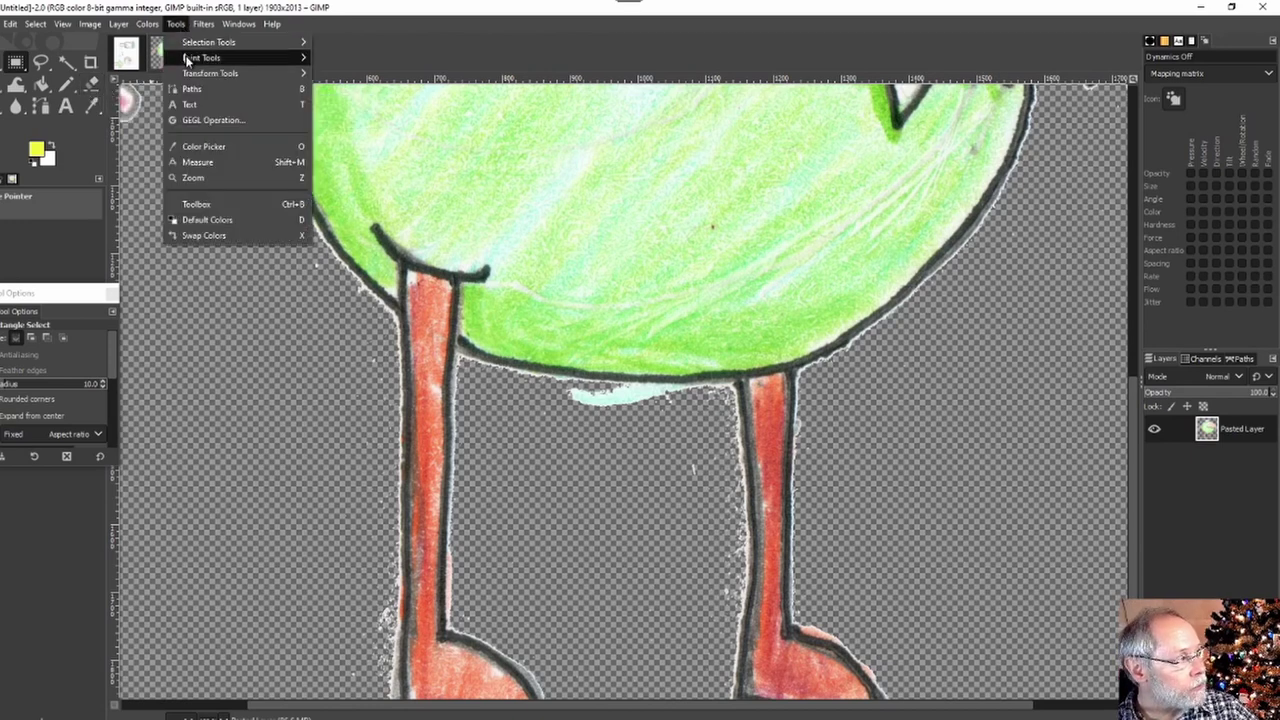
mouse_move(186, 60)
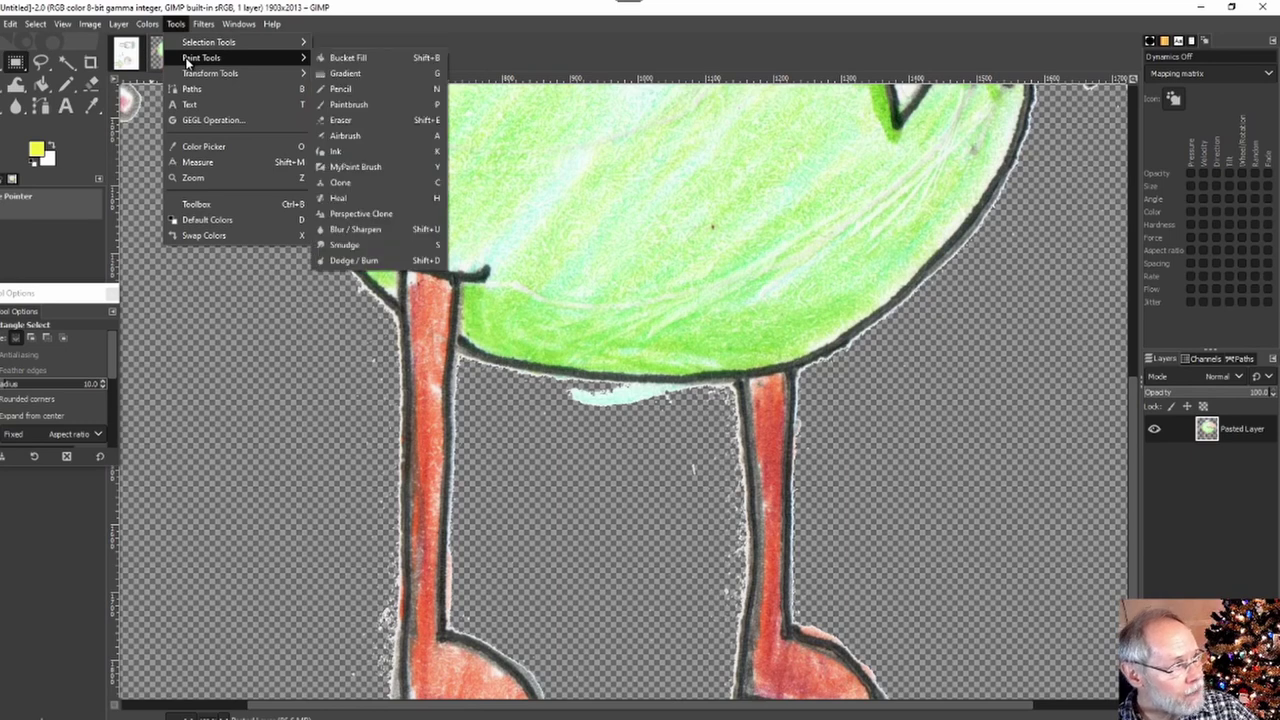
click(374, 119)
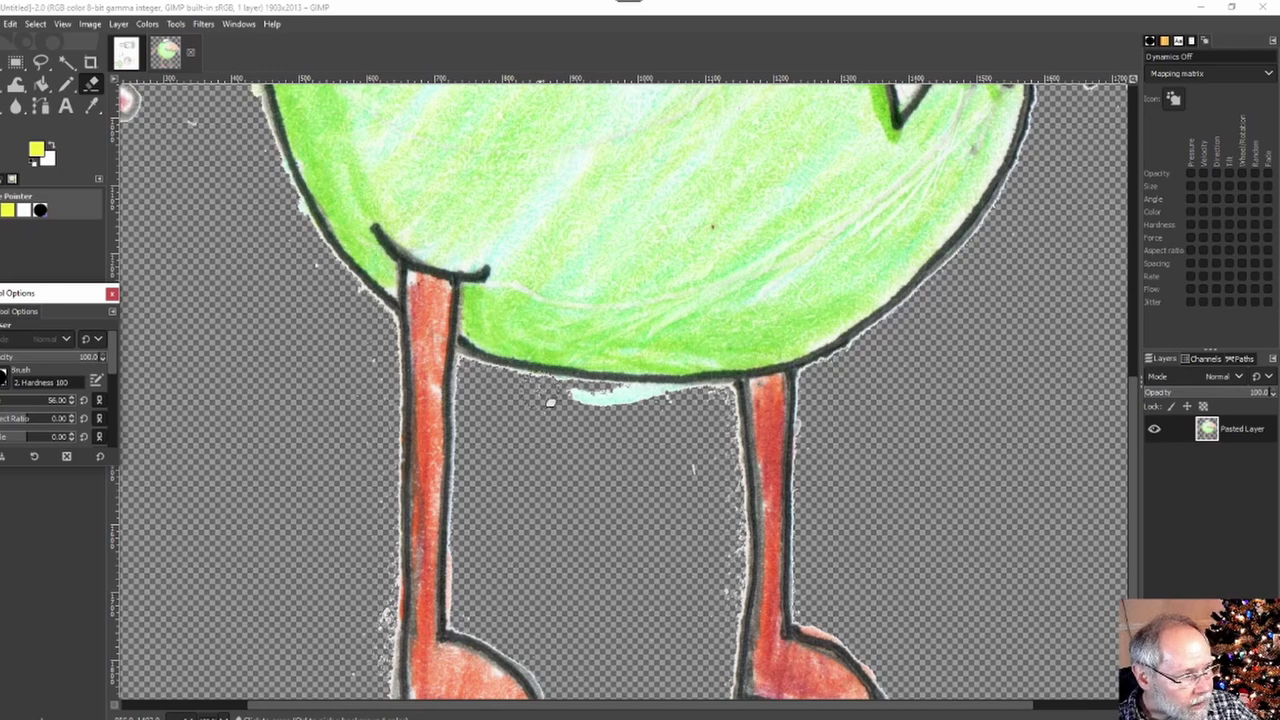
drag(550, 403, 662, 412)
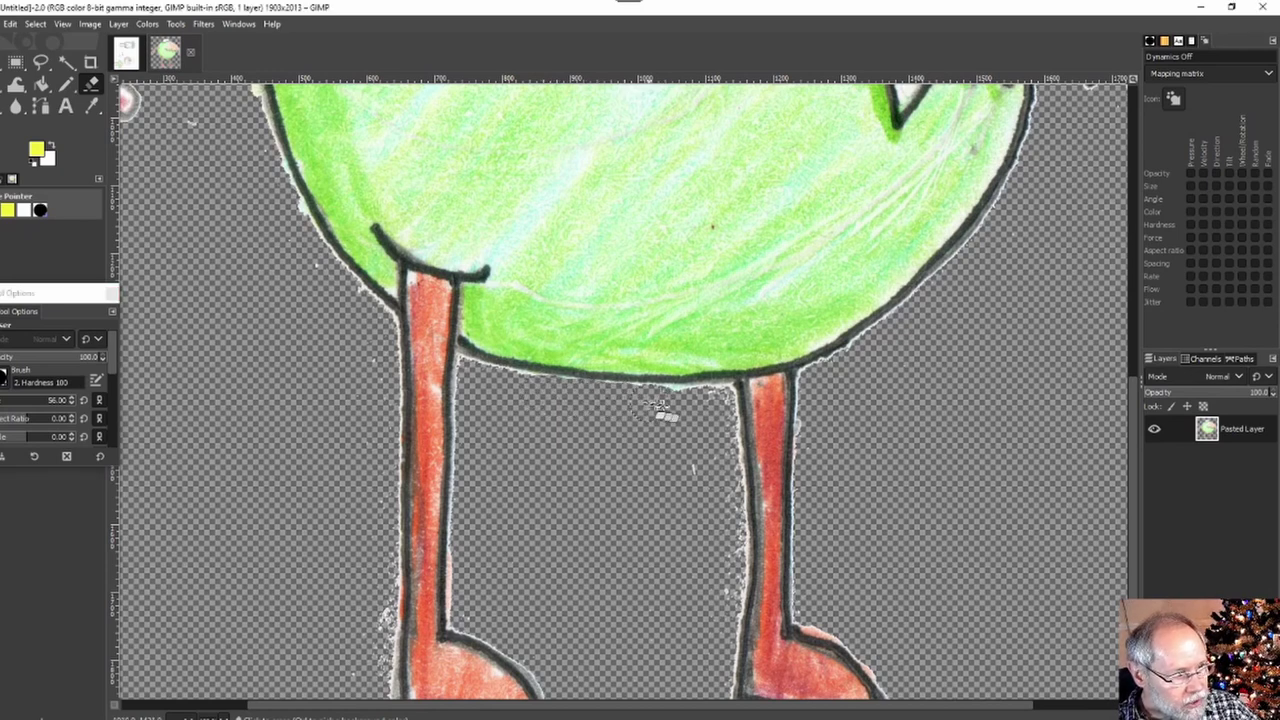
click(71, 402)
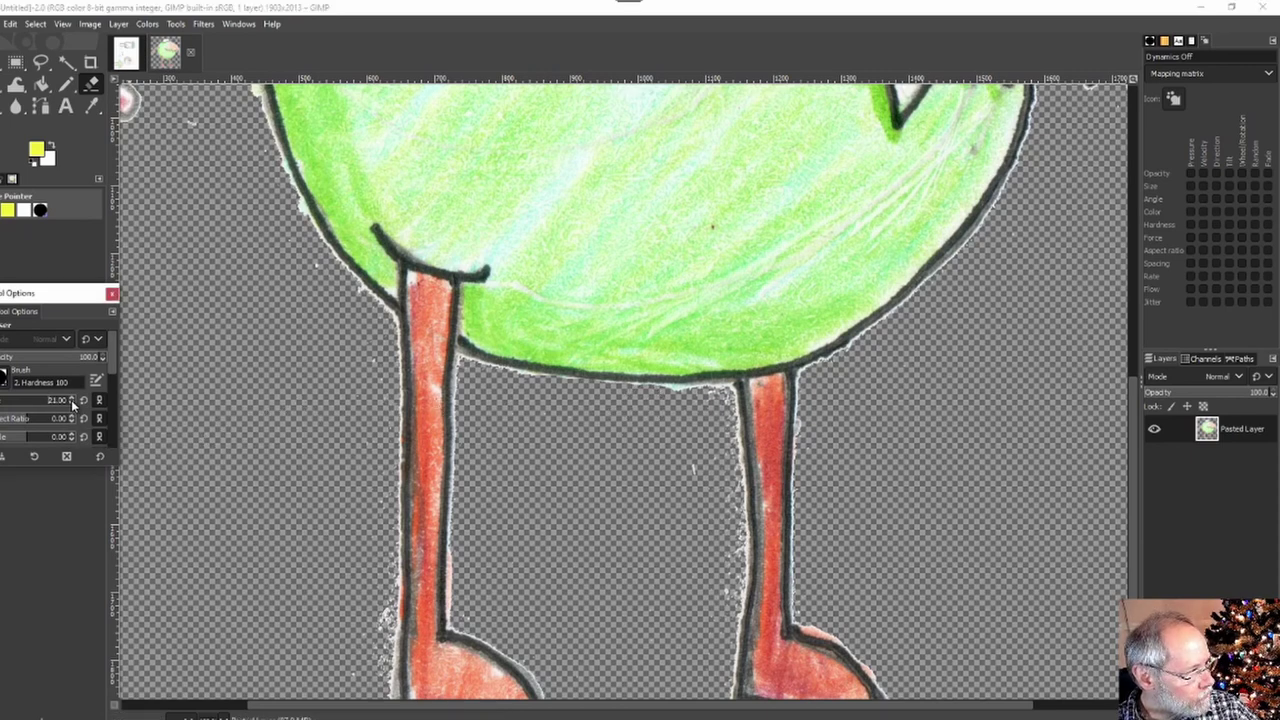
mouse_move(636, 396)
mouse_down()
mouse_move(688, 405)
mouse_move(701, 424)
mouse_move(703, 402)
mouse_up()
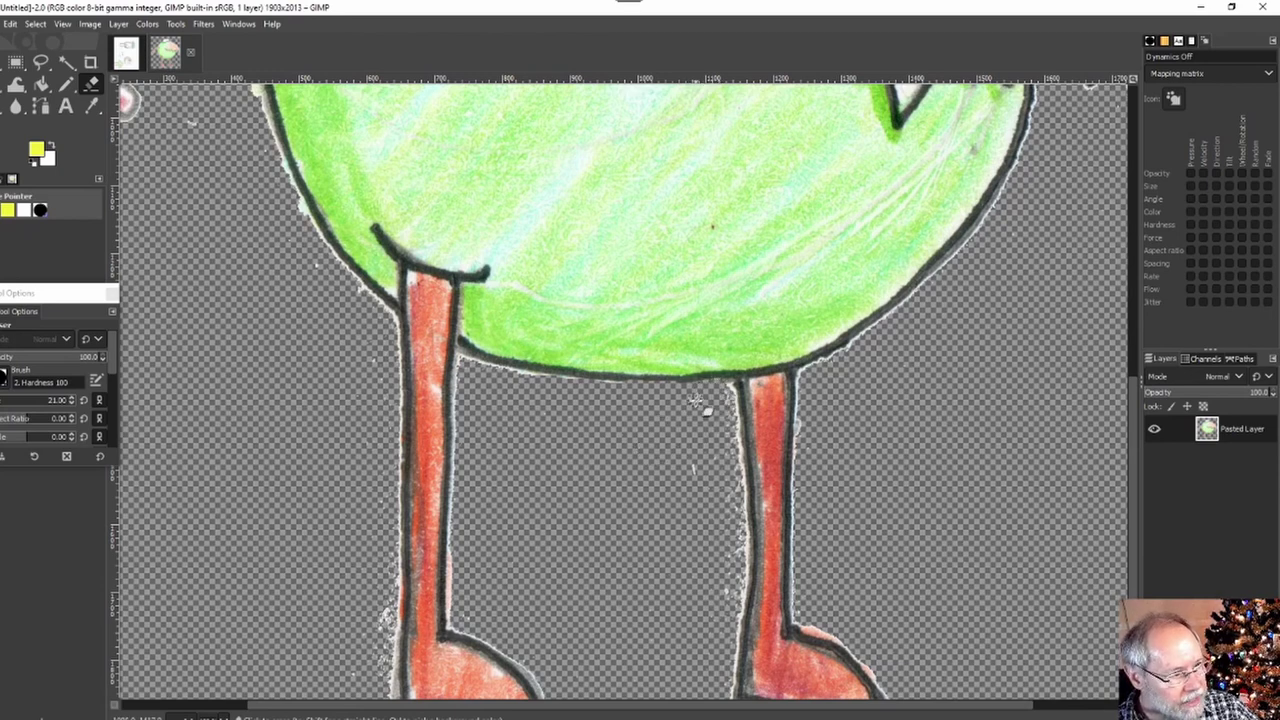
Try erasing the white fringe along the creature's right leg with straight Eraser strokes, and undo the strokes that cross the leg.
mouse_move(741, 398)
mouse_down()
mouse_move(741, 447)
mouse_move(789, 482)
mouse_up()
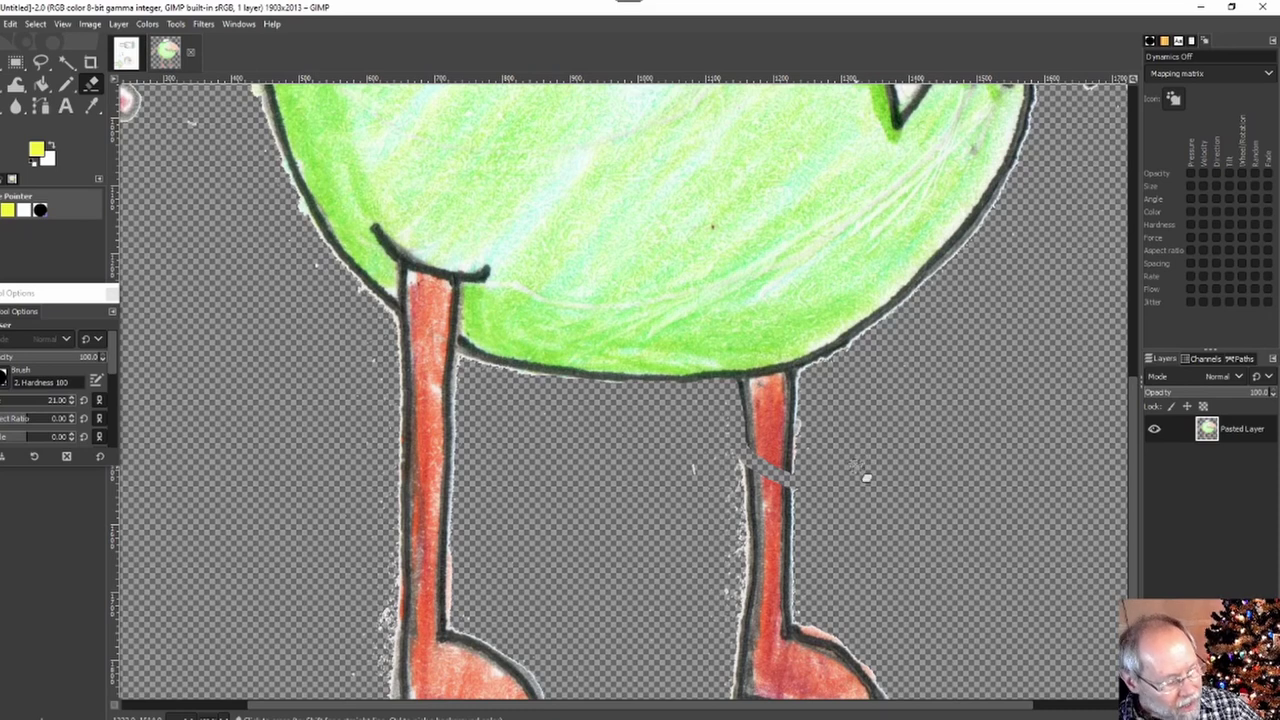
key(ctrl+z)
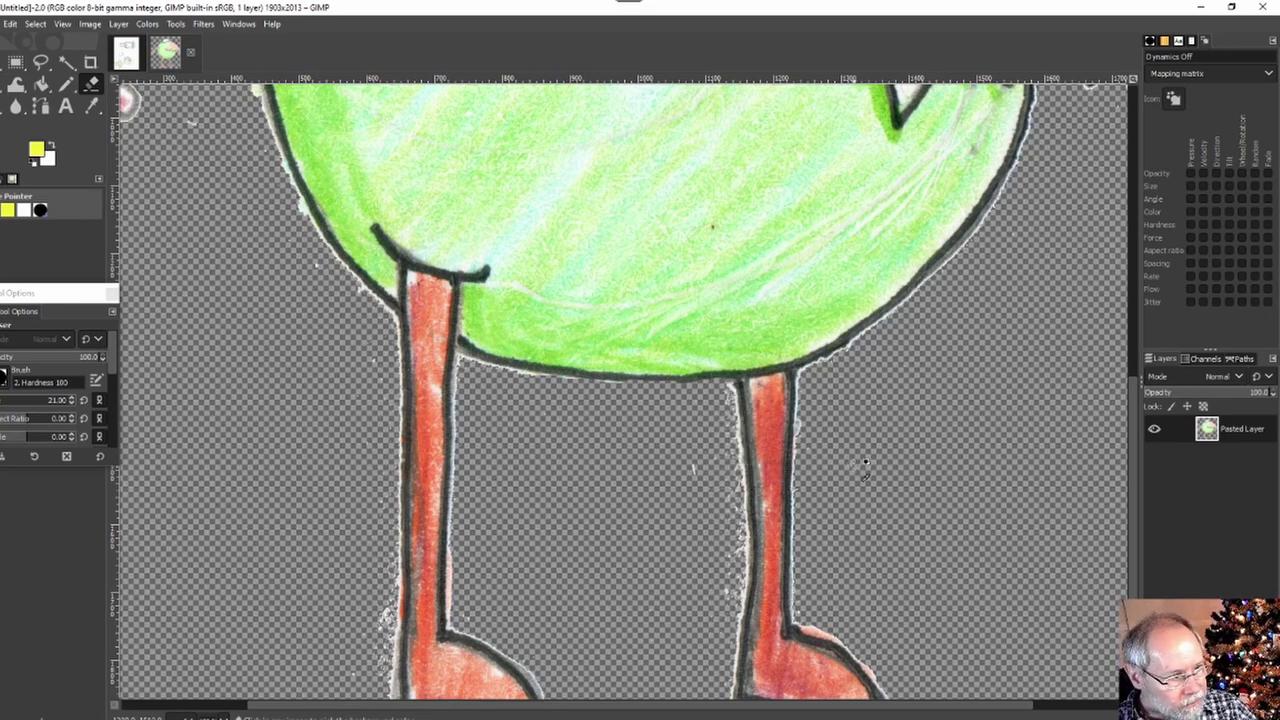
mouse_move(740, 400)
mouse_down()
mouse_move(736, 386)
mouse_move(748, 523)
mouse_move(737, 395)
mouse_move(746, 478)
mouse_move(805, 487)
mouse_up()
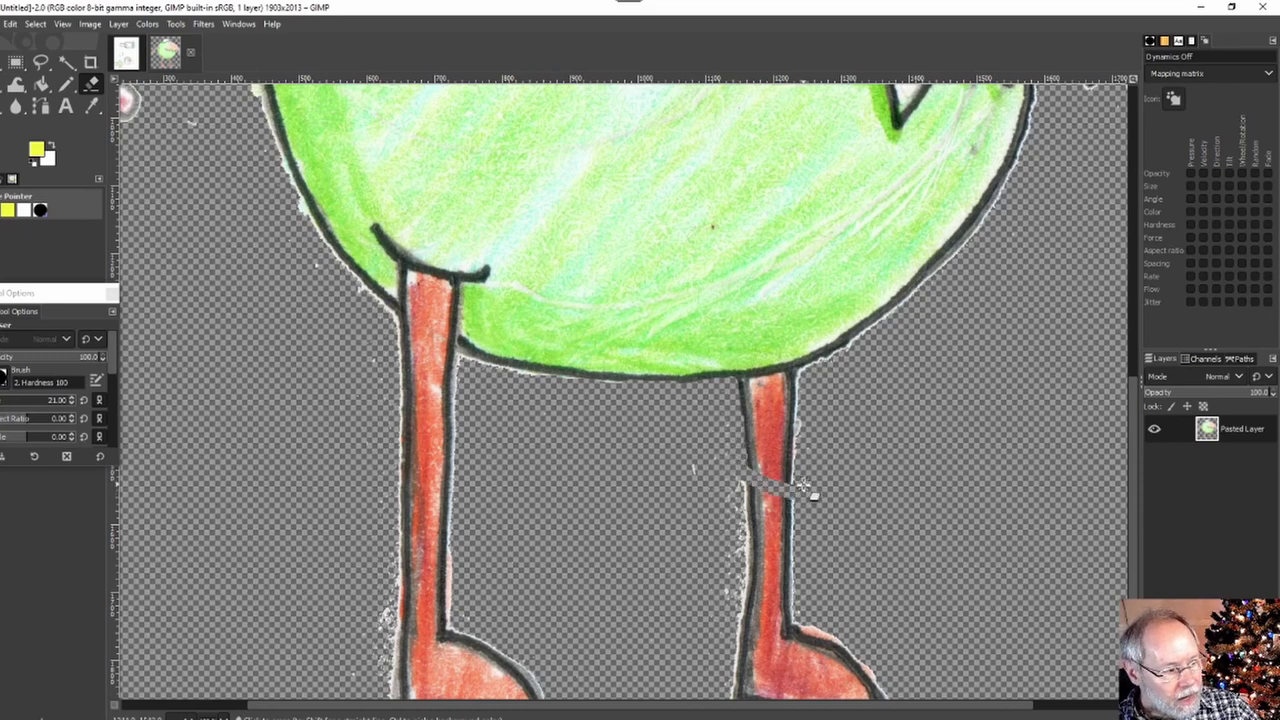
key(ctrl+z)
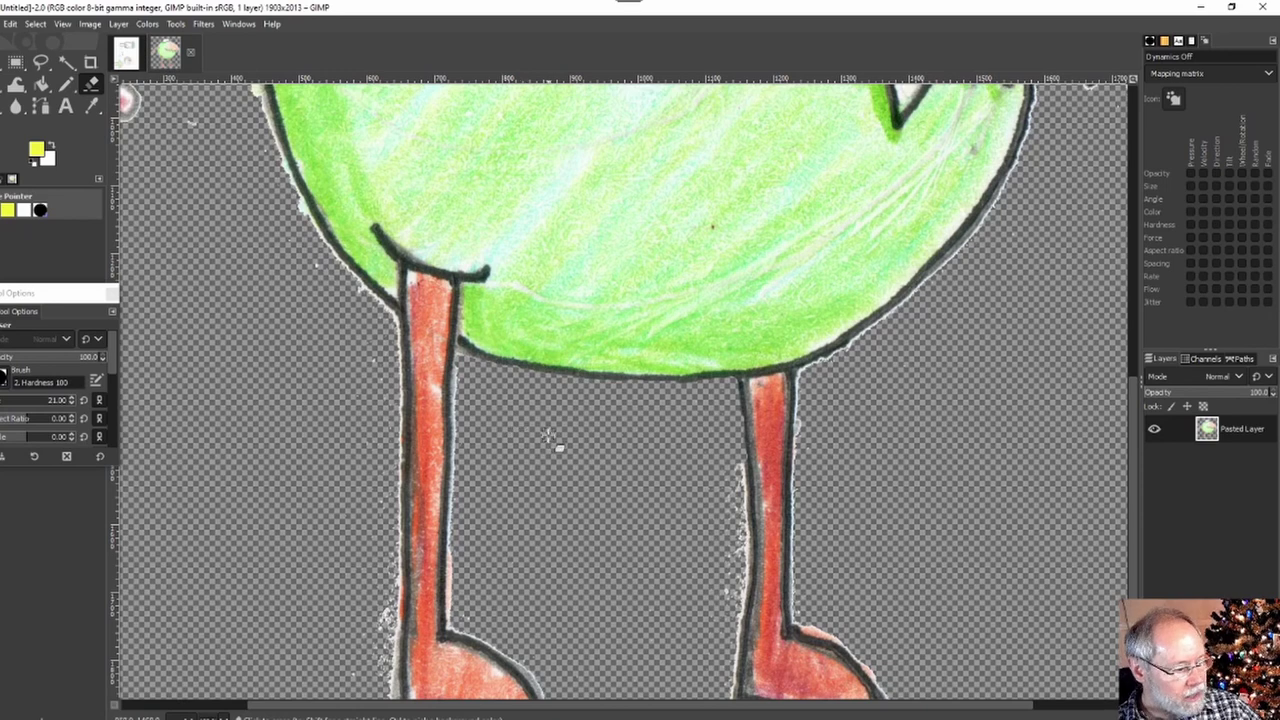
Draw a crop area around the whole creature with the Crop tool.
ctrl+scroll(560, 445, down, 5)
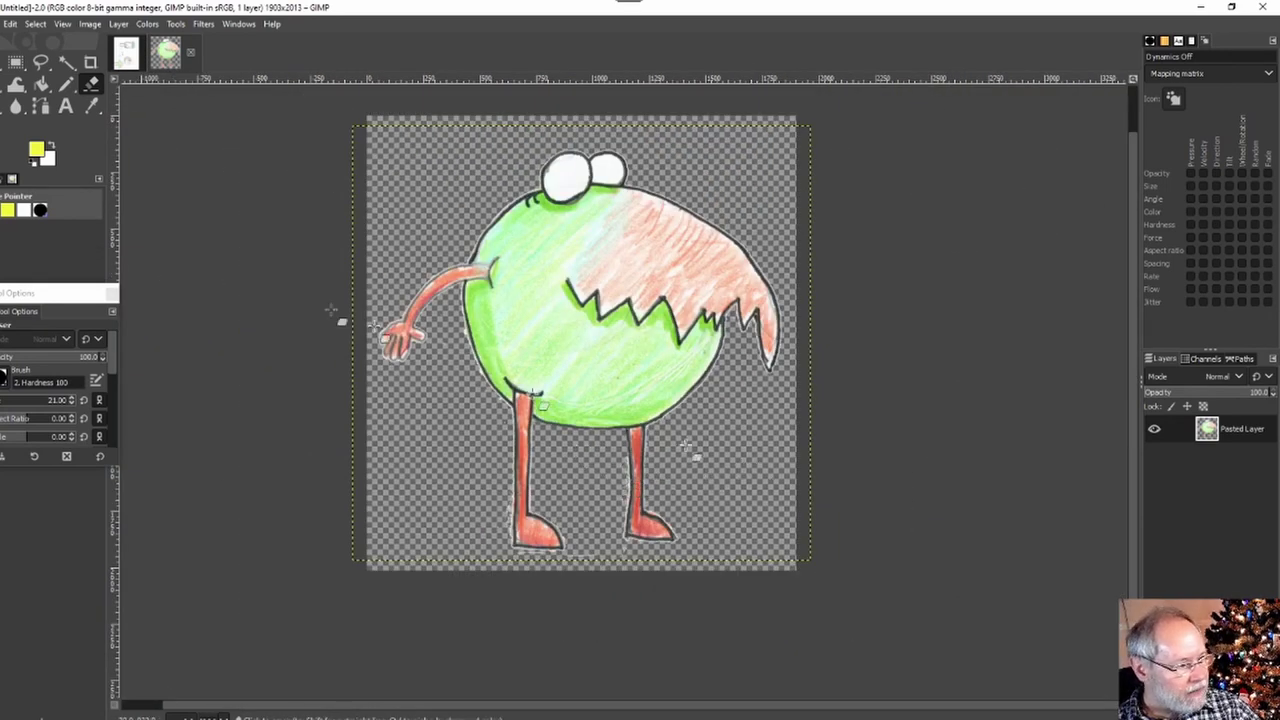
click(15, 61)
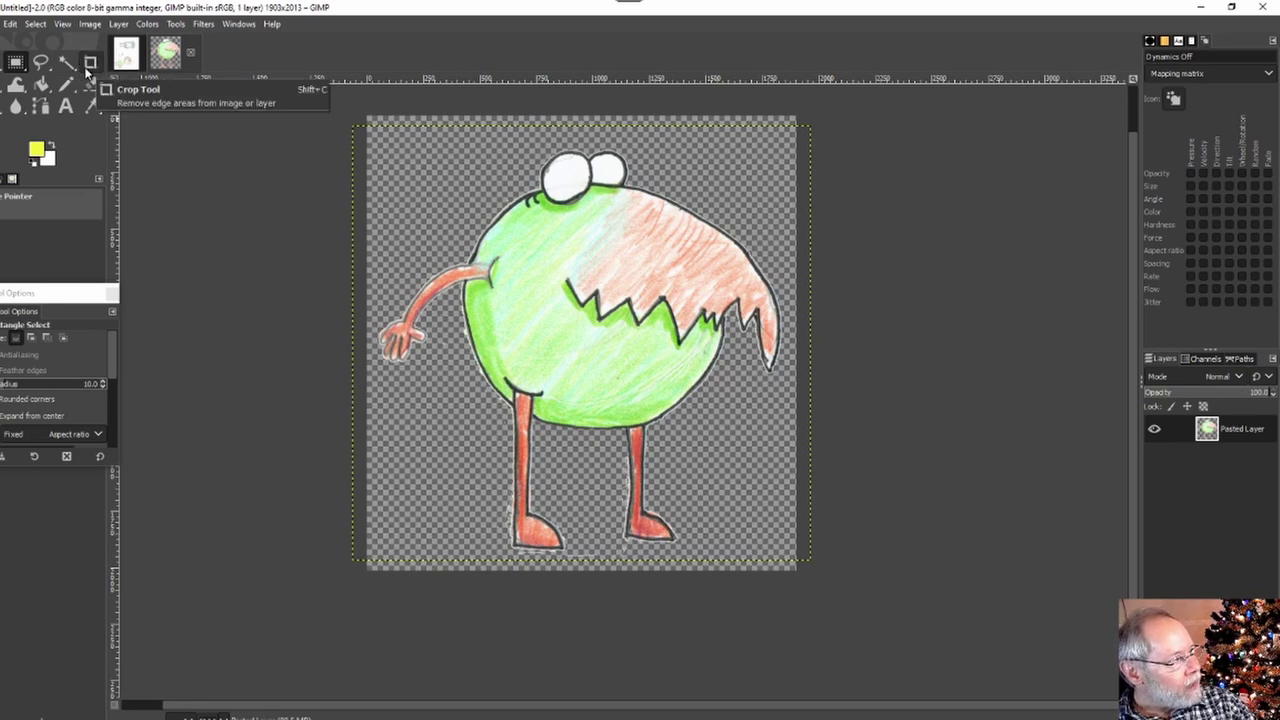
click(177, 24)
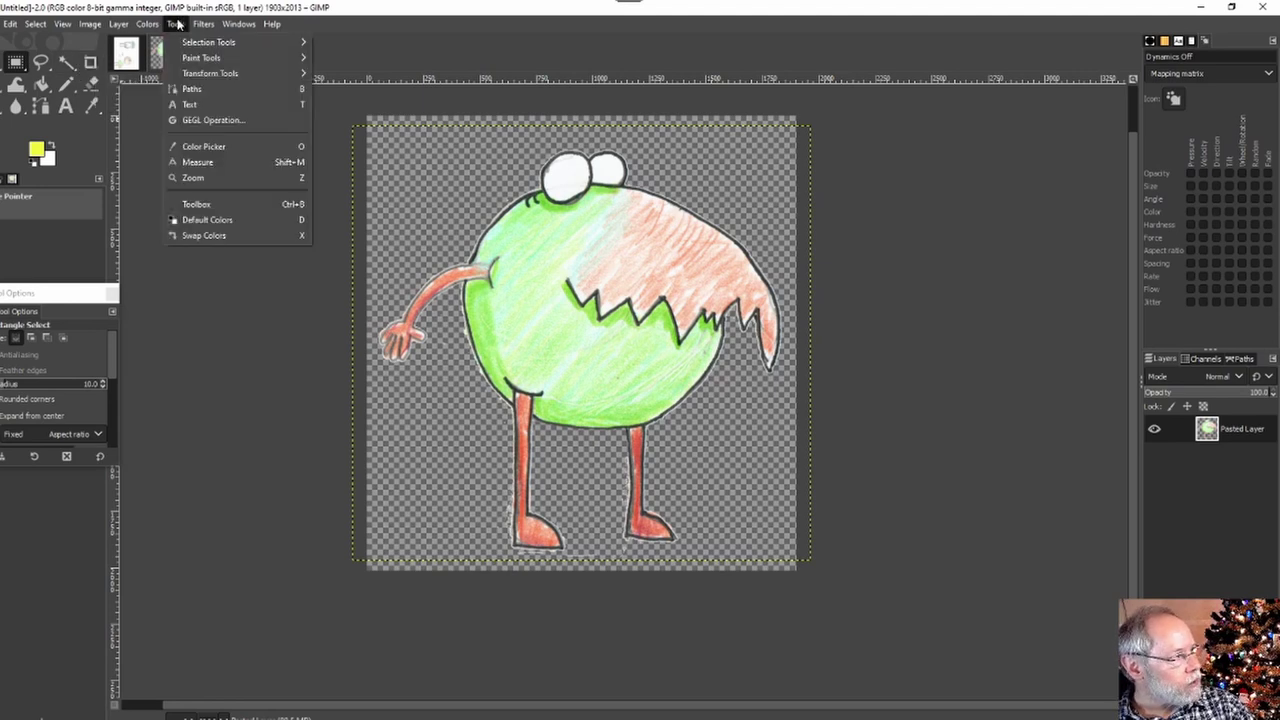
mouse_move(202, 60)
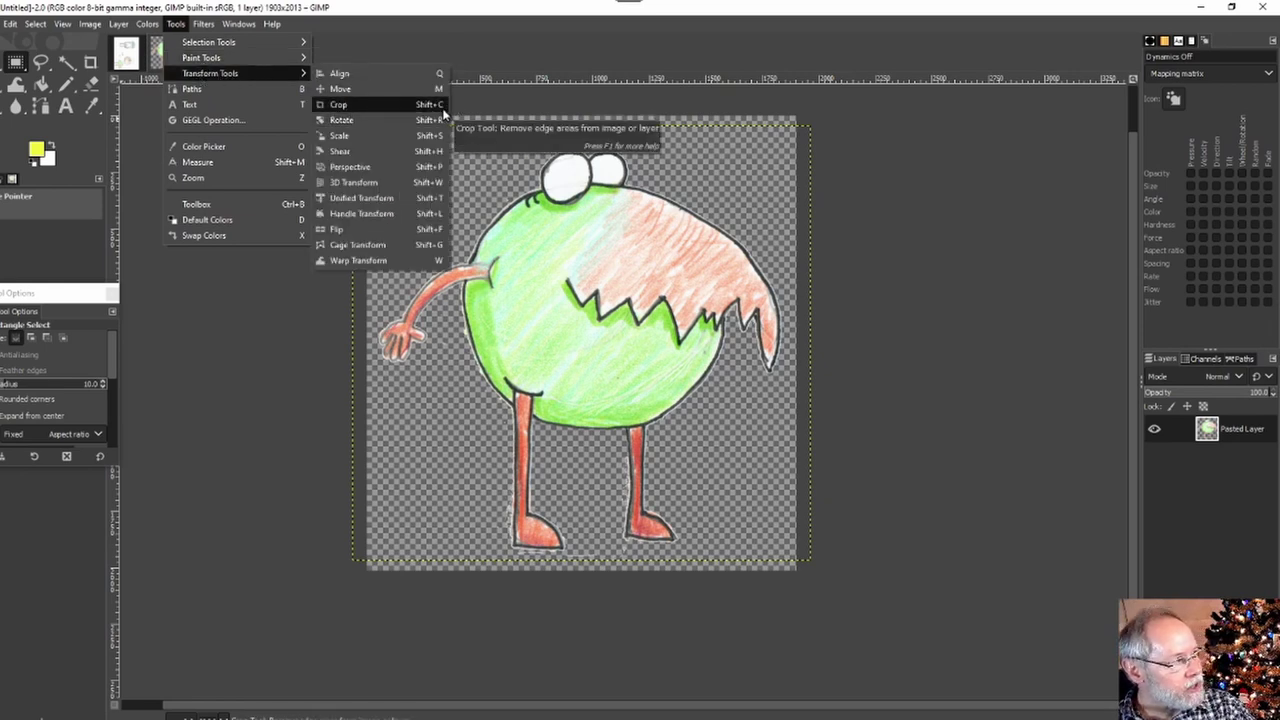
click(90, 65)
click(90, 64)
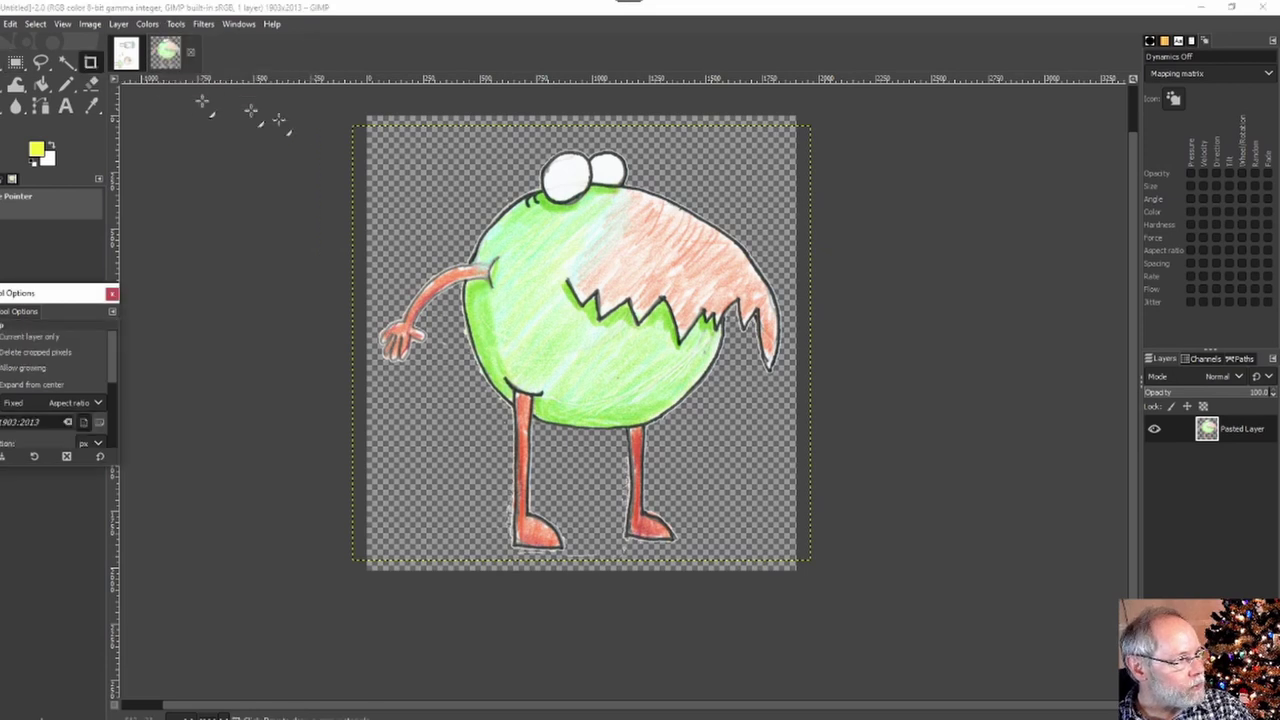
drag(366, 128, 797, 563)
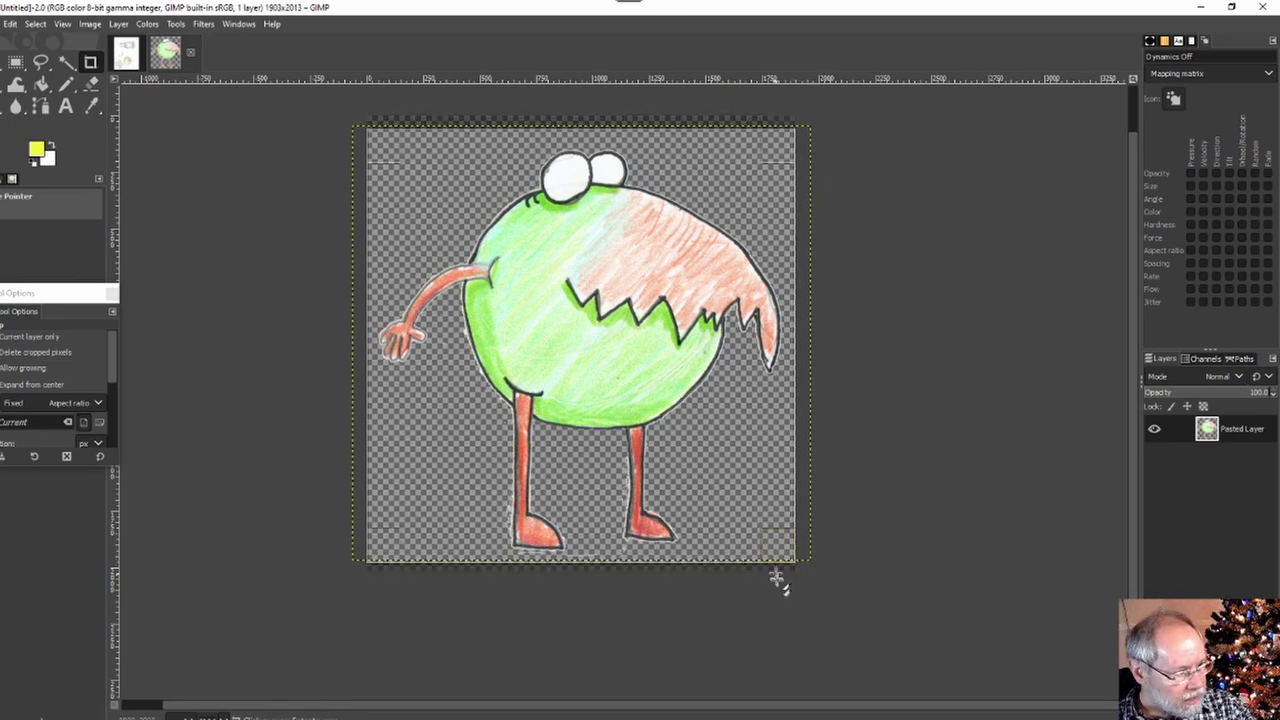
Tighten the crop area's edges close around the creature and crop the image to 1800 × 1788 pixels.
click(601, 572)
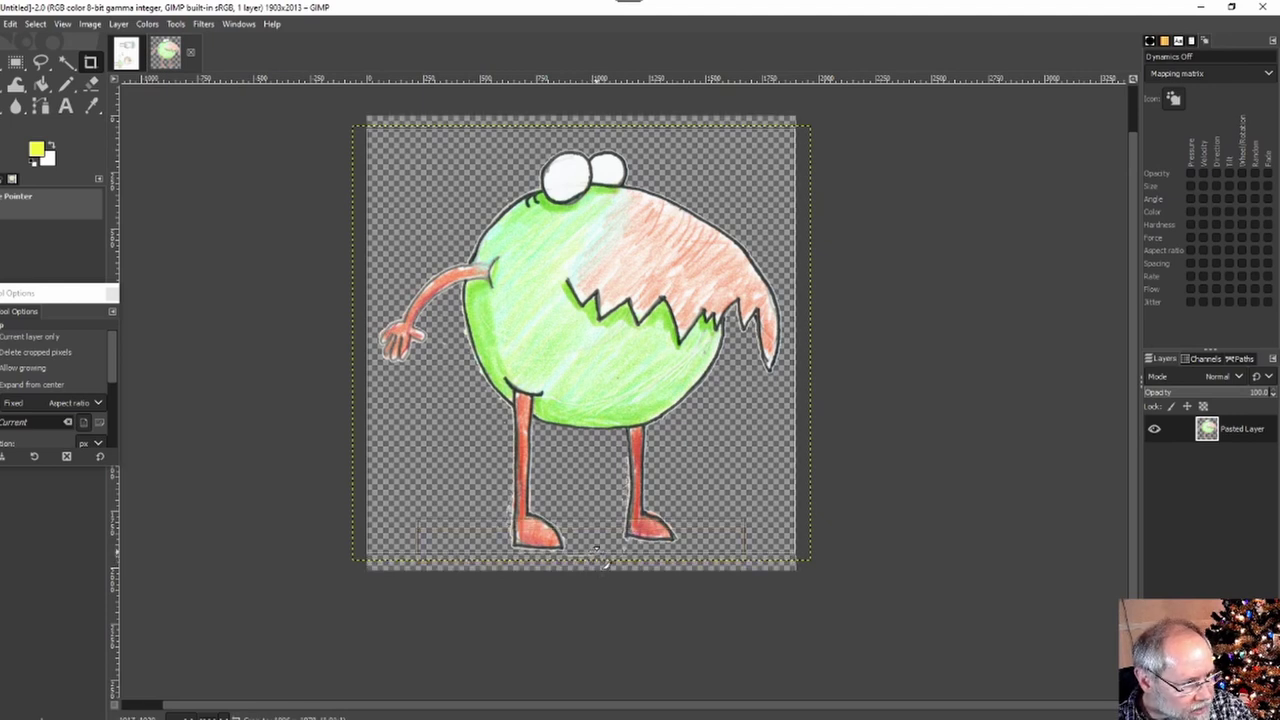
click(605, 563)
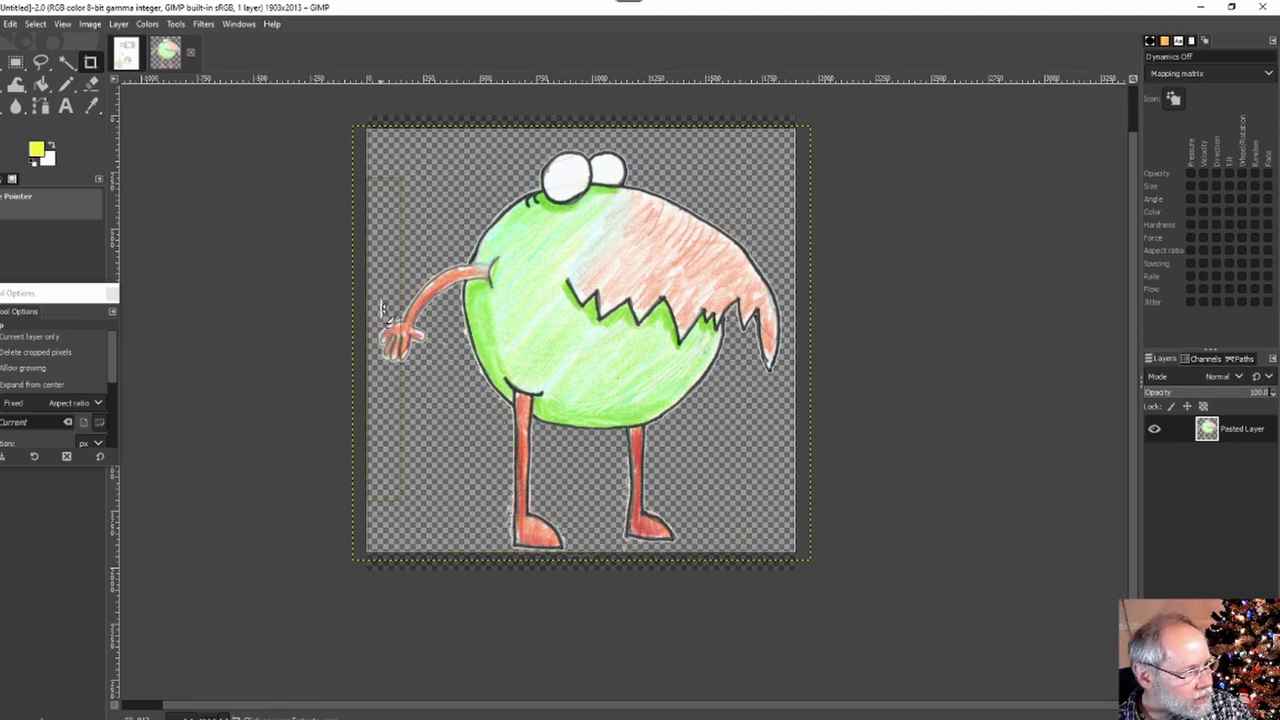
key(ctrl+z)
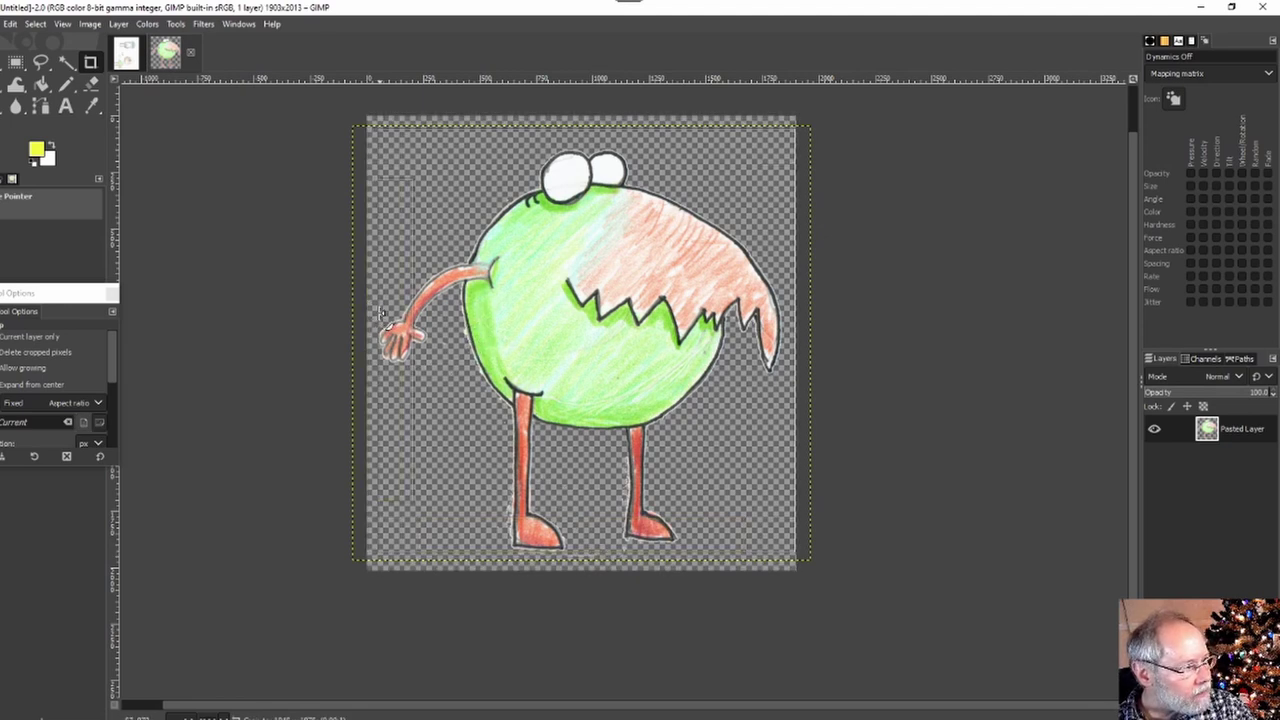
click(380, 313)
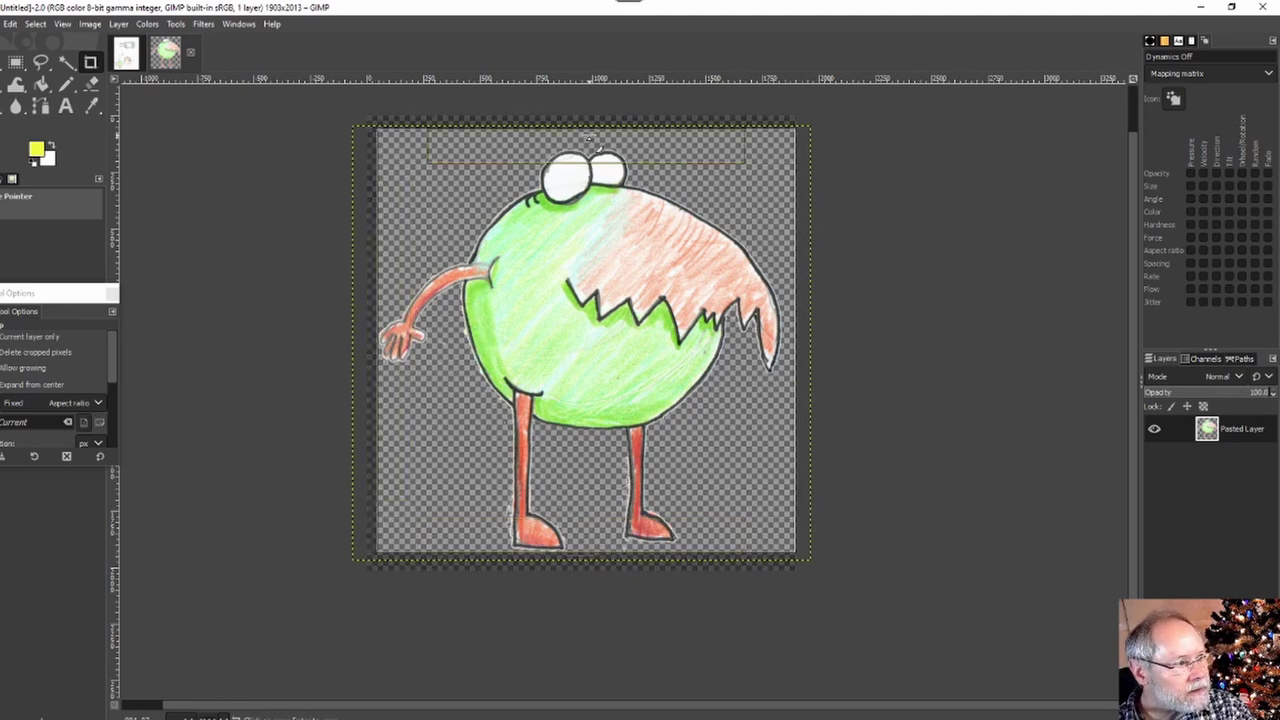
drag(588, 129, 589, 148)
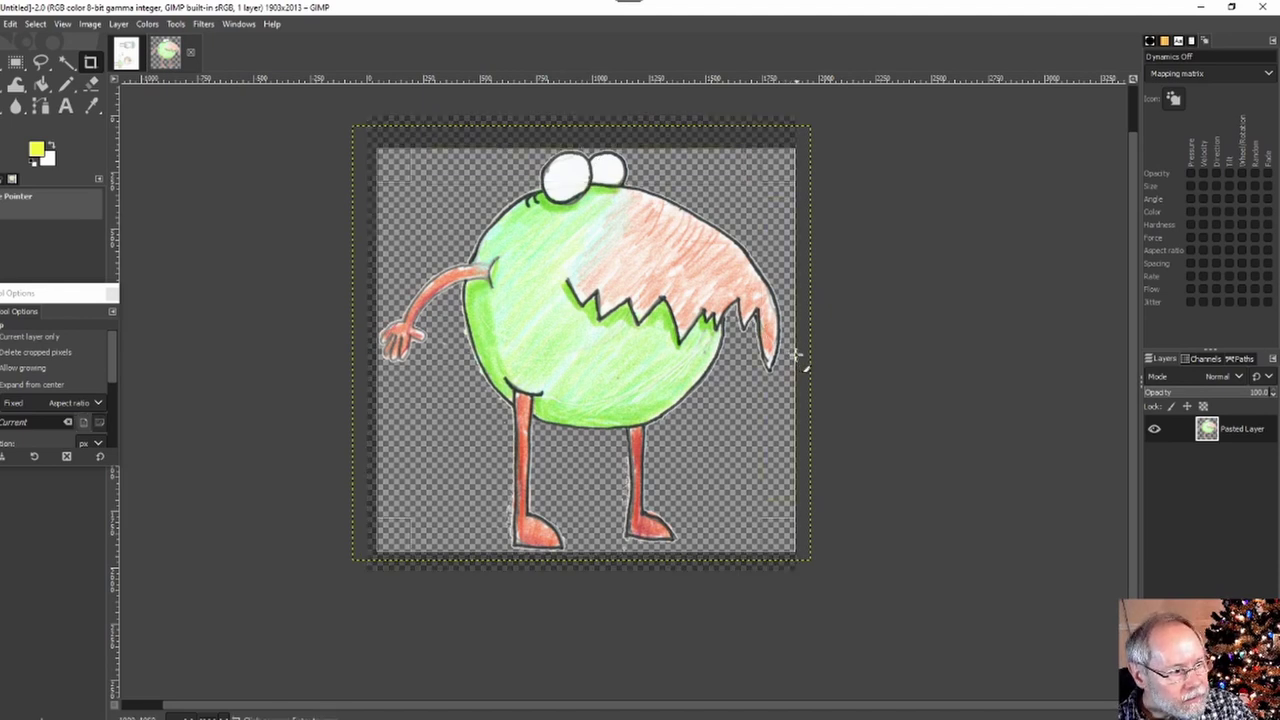
drag(805, 368, 784, 371)
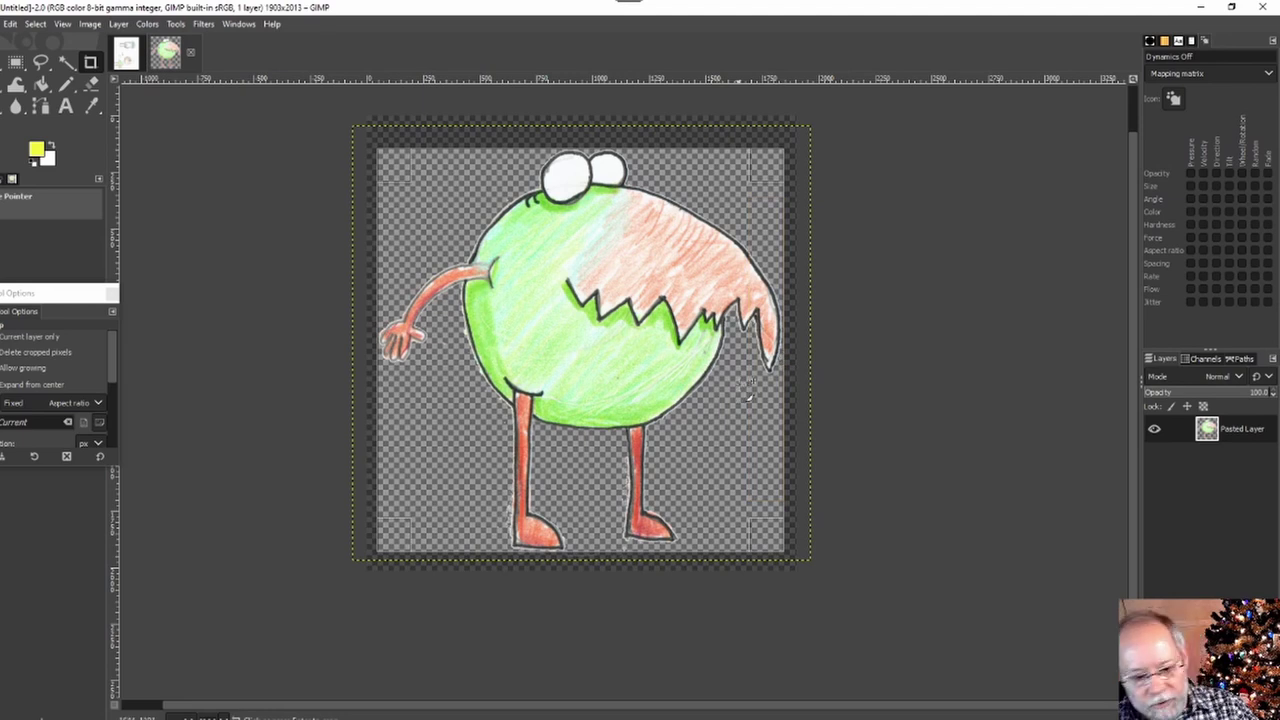
key(Return)
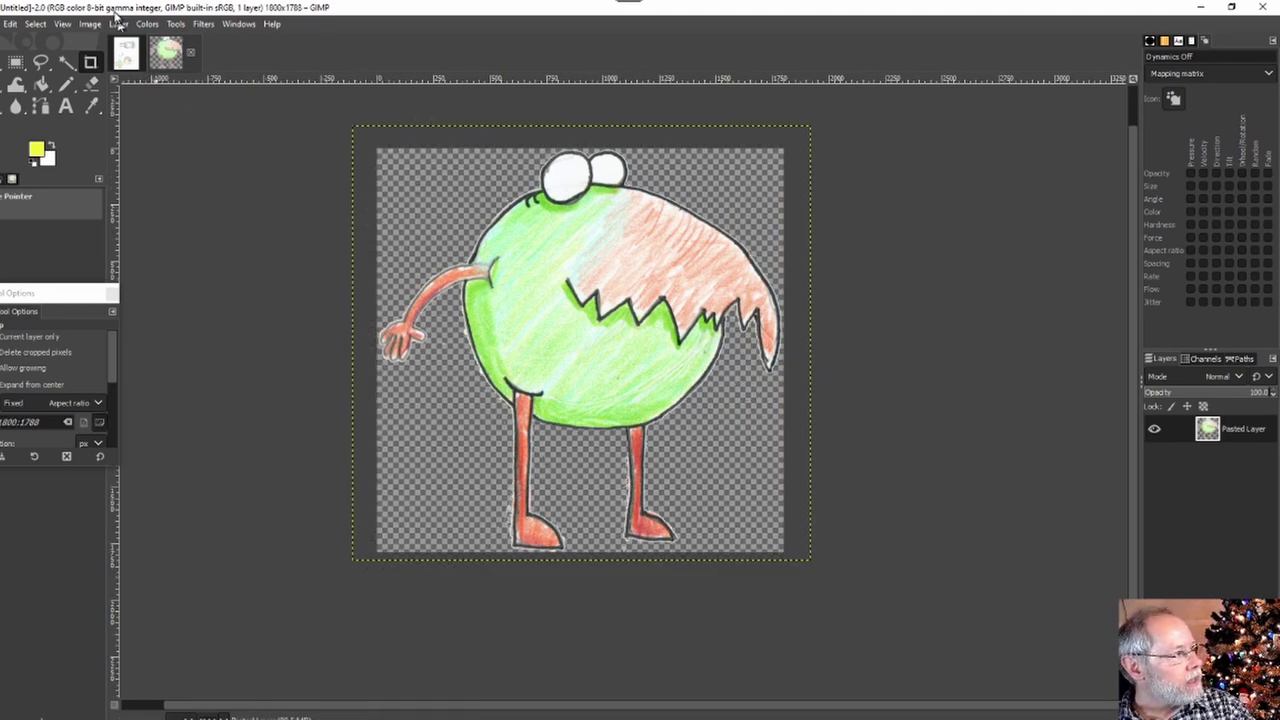
Copy a rectangular selection around the upper blue circle in the scan0002 image and create a new image from the clipboard.
click(126, 54)
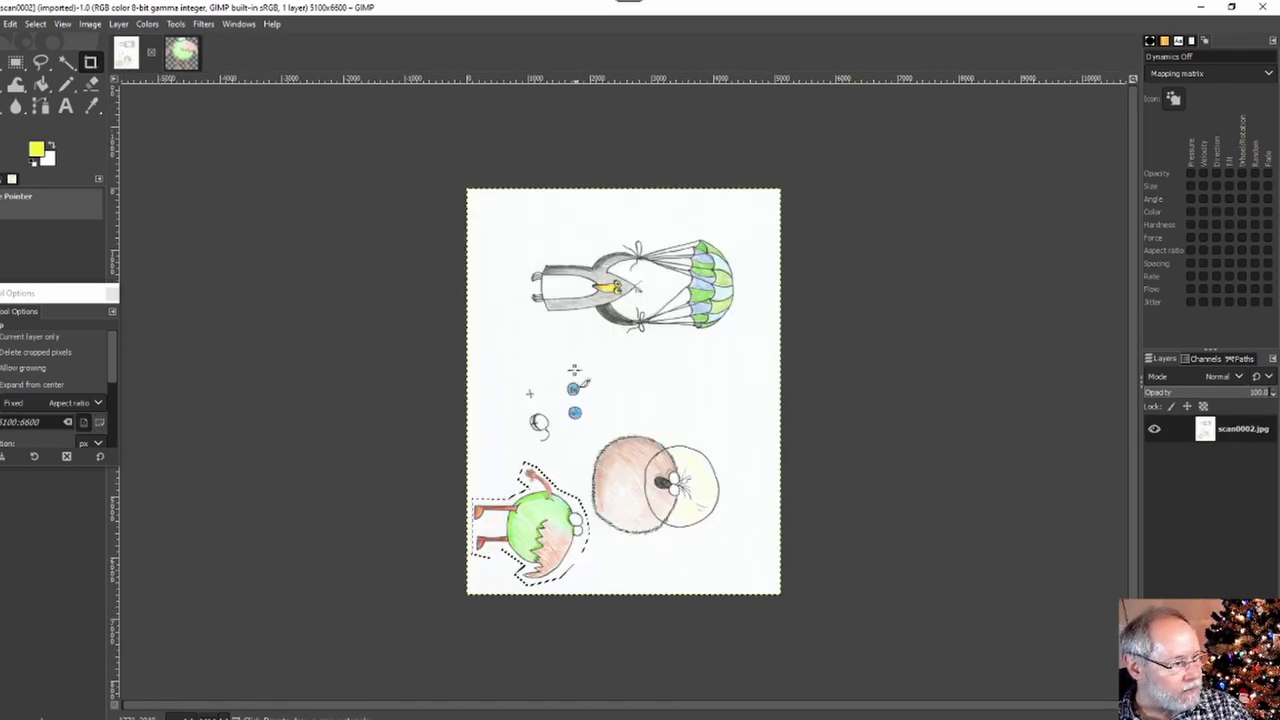
click(15, 62)
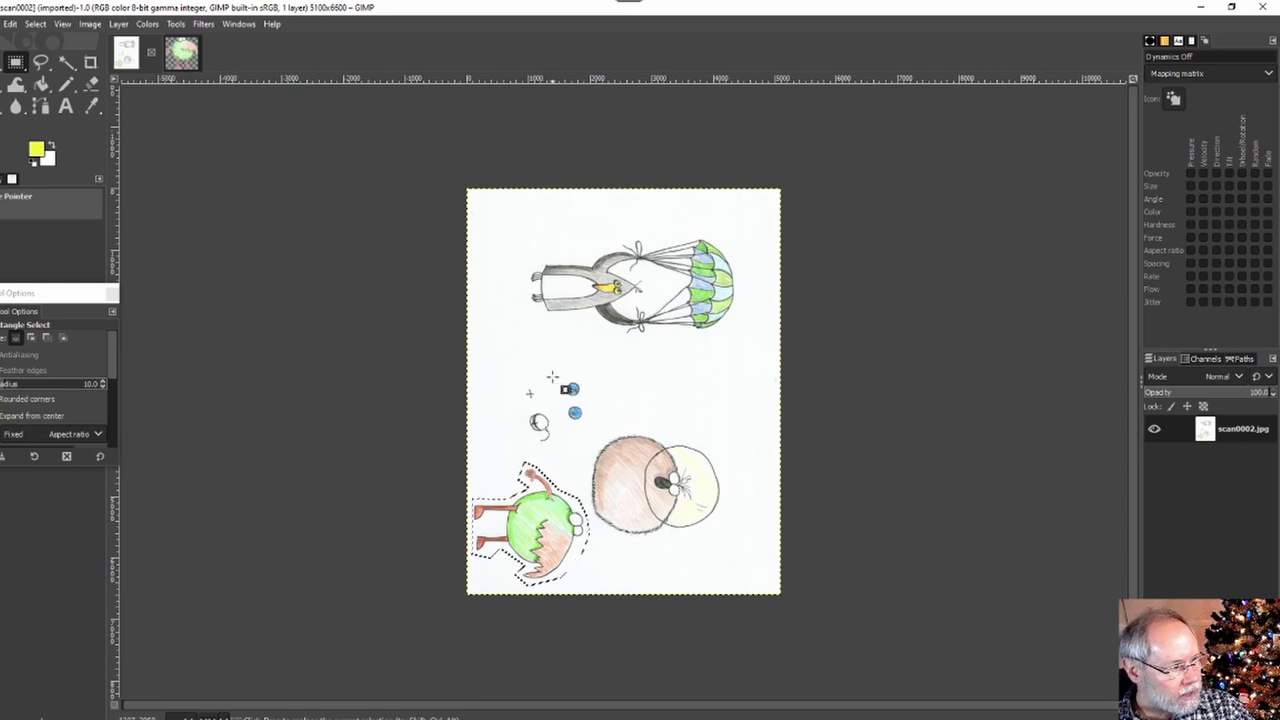
drag(566, 388, 588, 401)
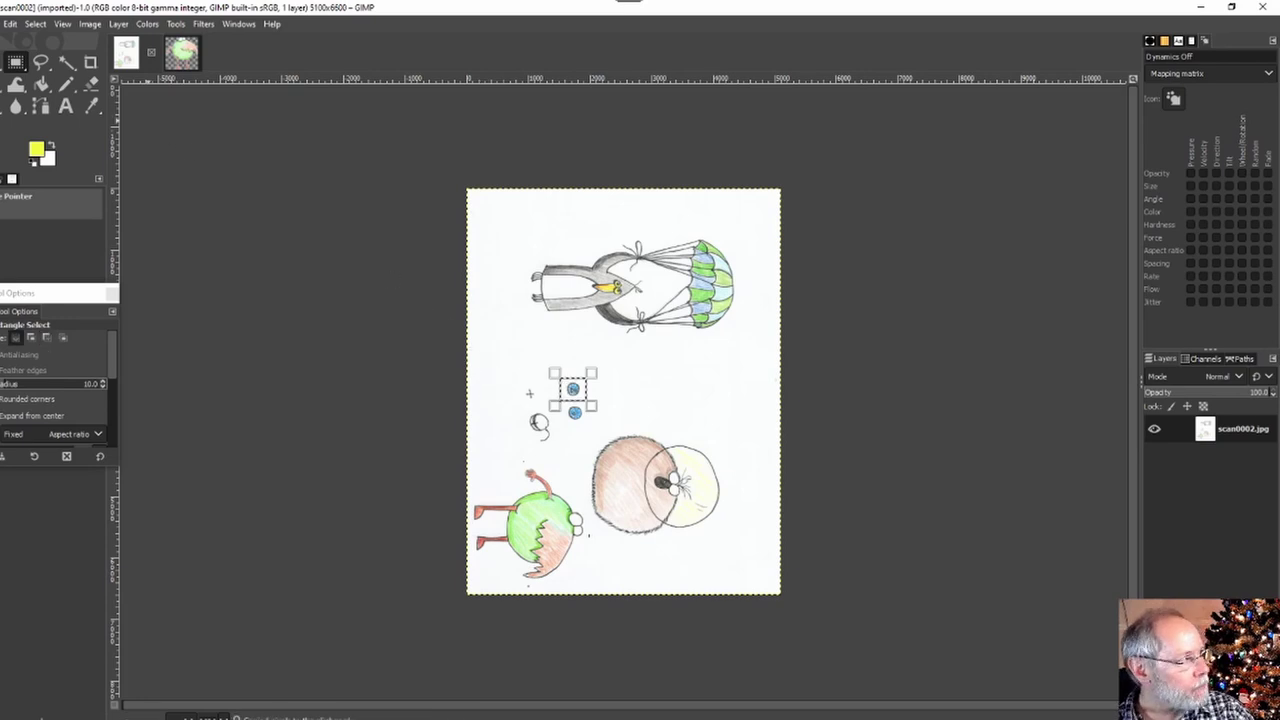
click(3, 26)
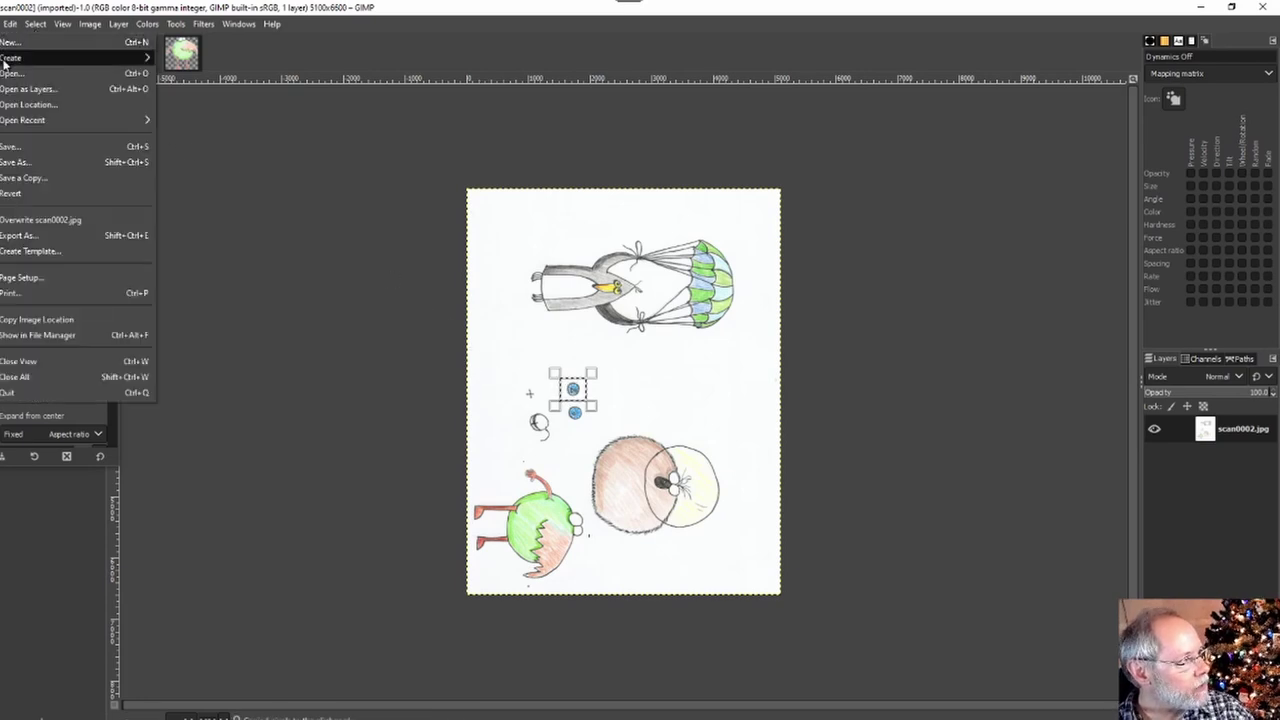
mouse_move(40, 57)
click(215, 58)
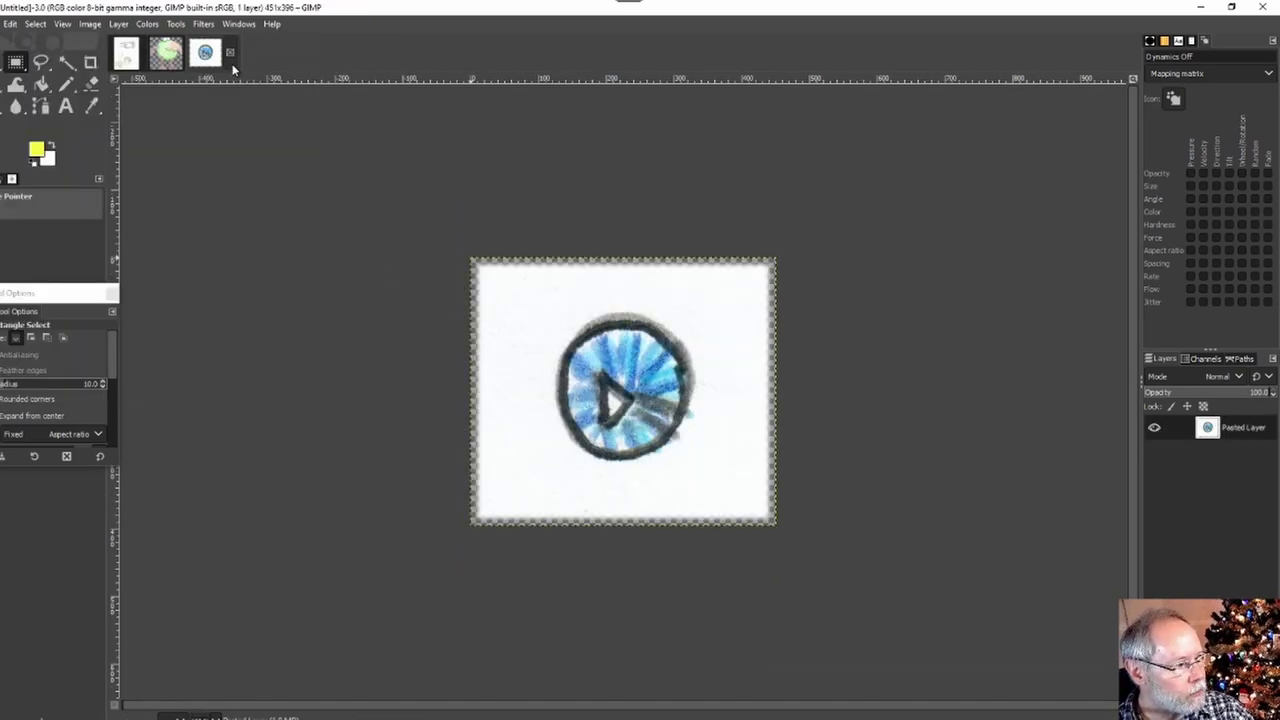
Delete the white paper around the blue circle using Fuzzy Select.
click(66, 62)
click(536, 347)
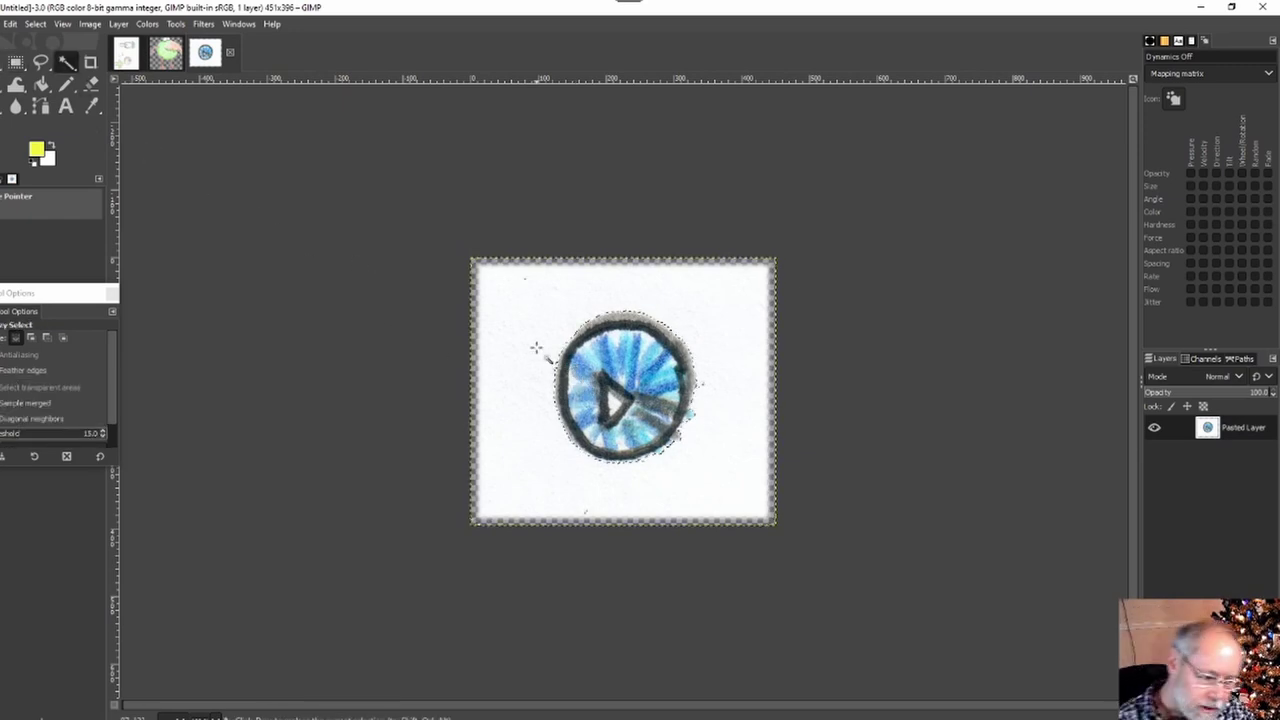
key(Delete)
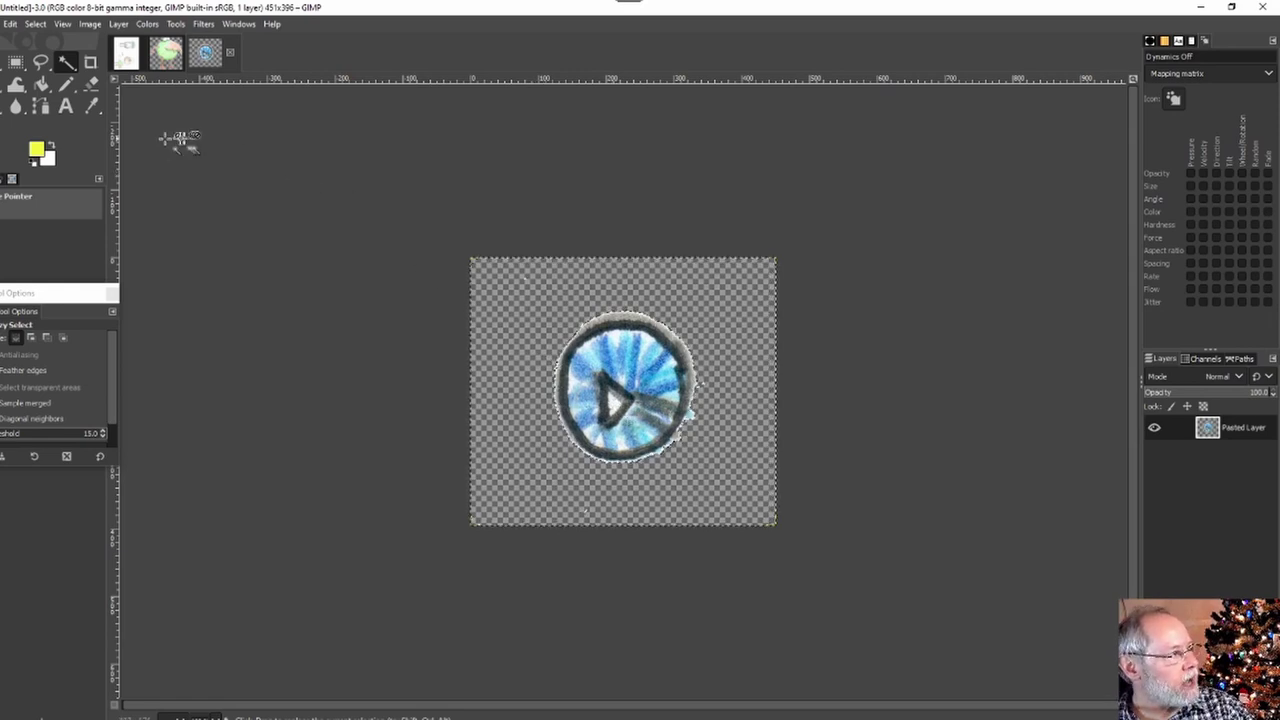
Scale the blue circle image by percentage to about 40 percent, giving 180 × 158 pixels.
click(4, 62)
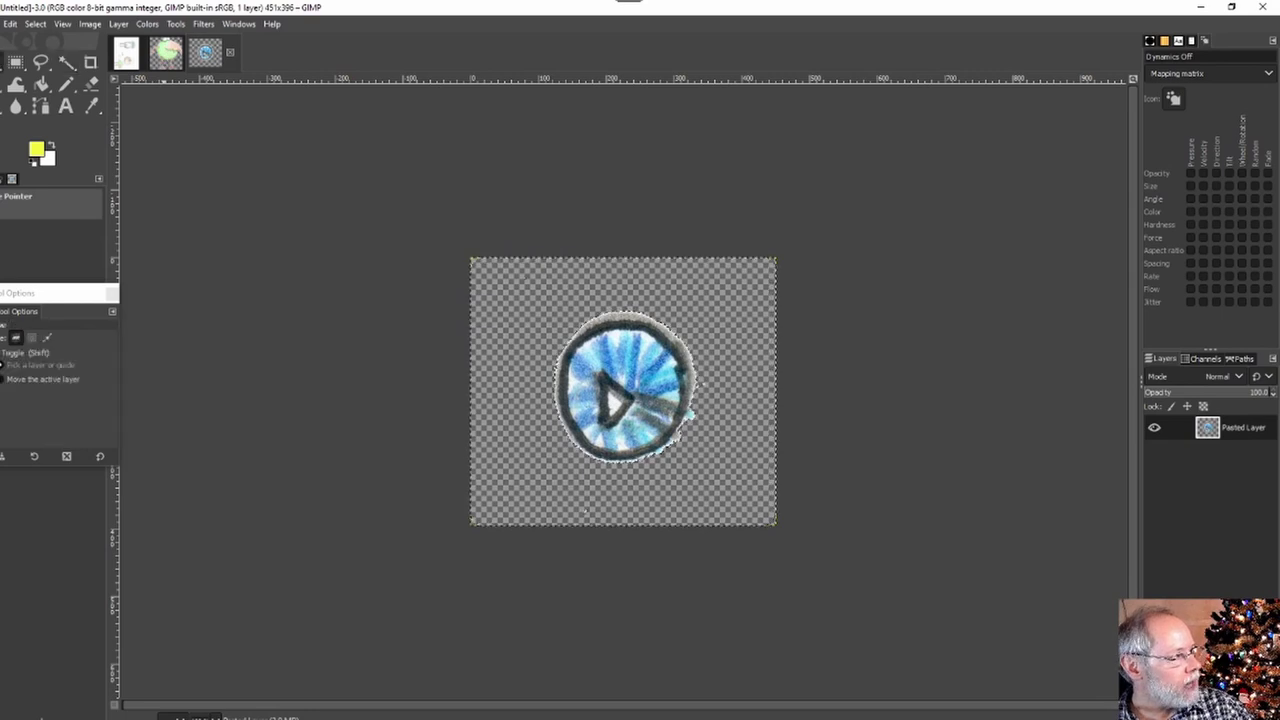
click(166, 52)
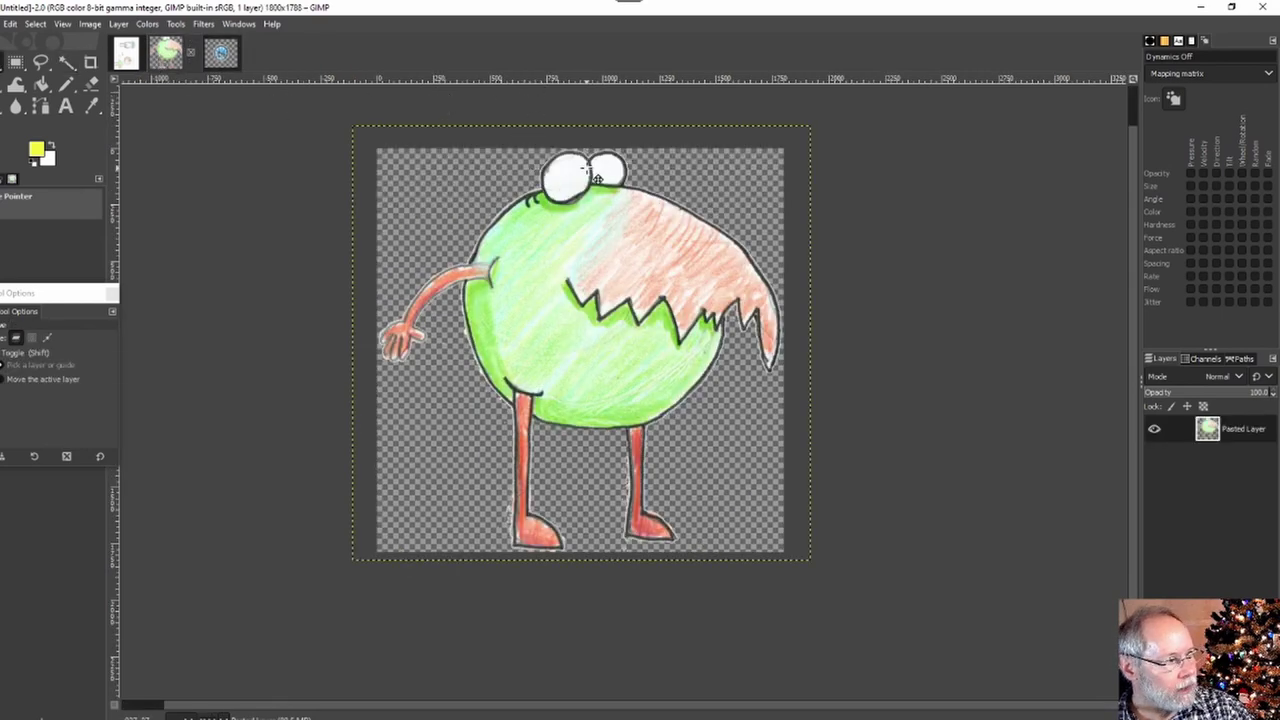
click(221, 55)
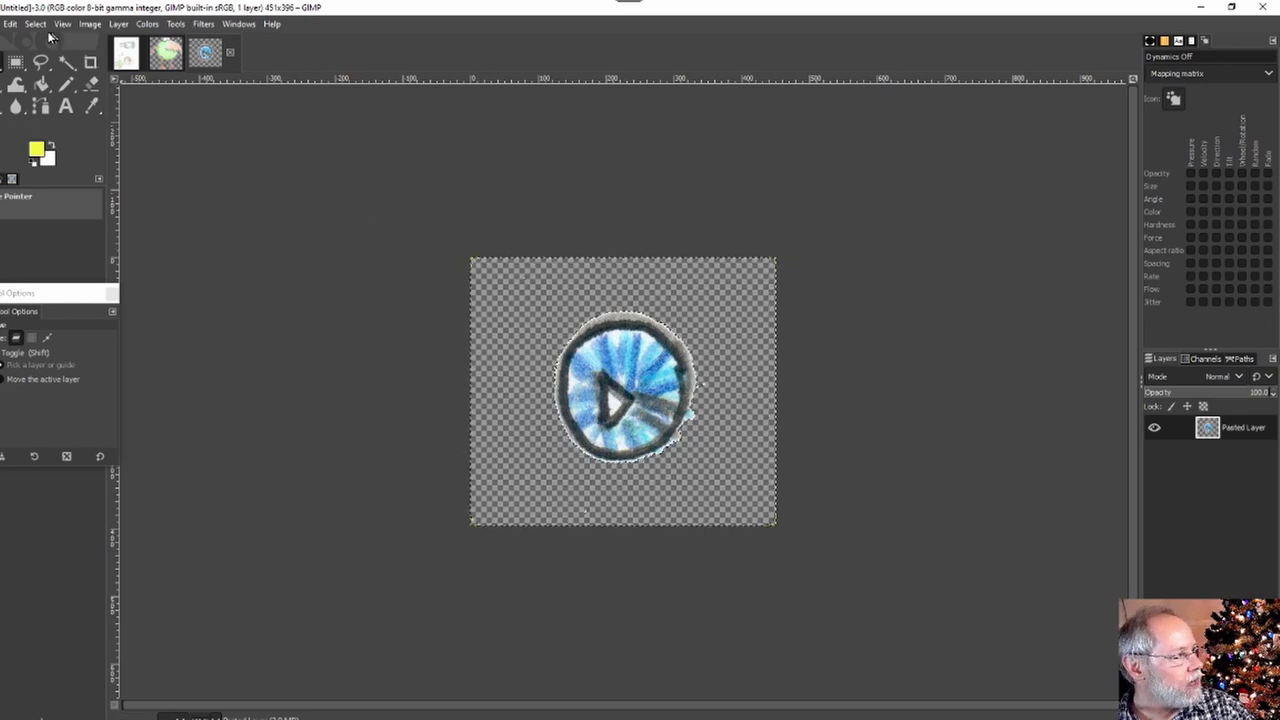
click(88, 25)
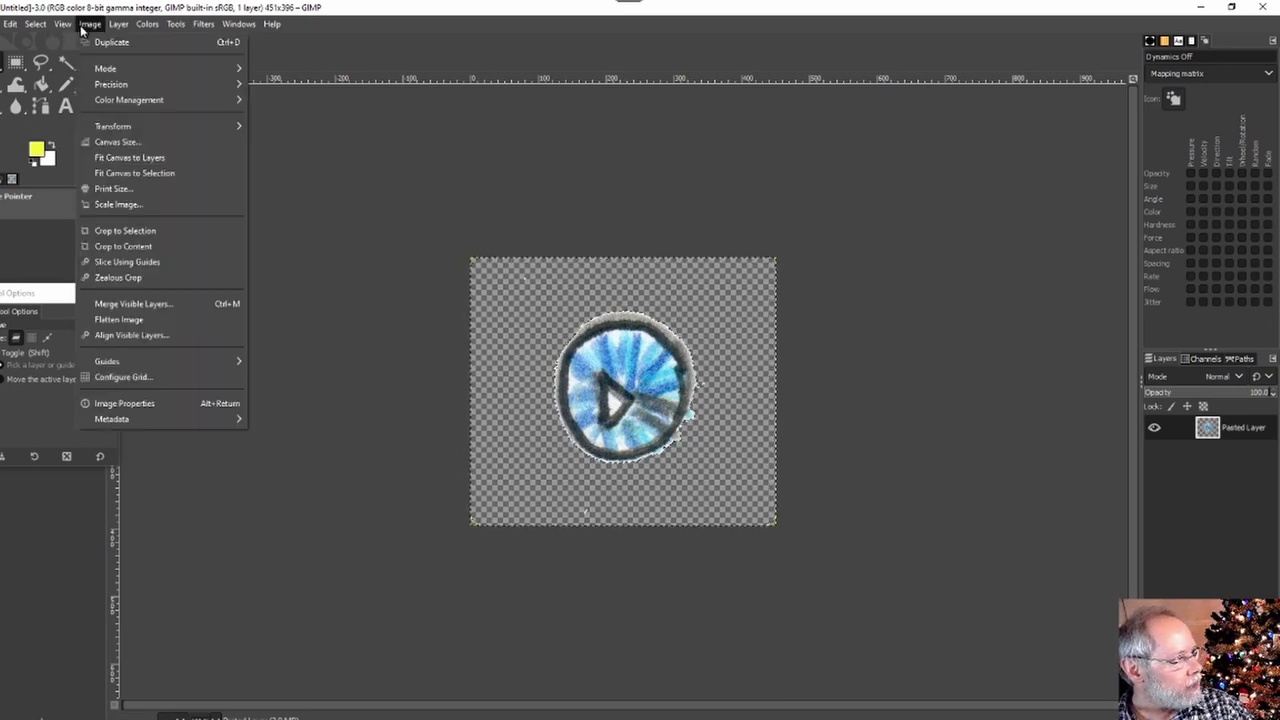
click(117, 204)
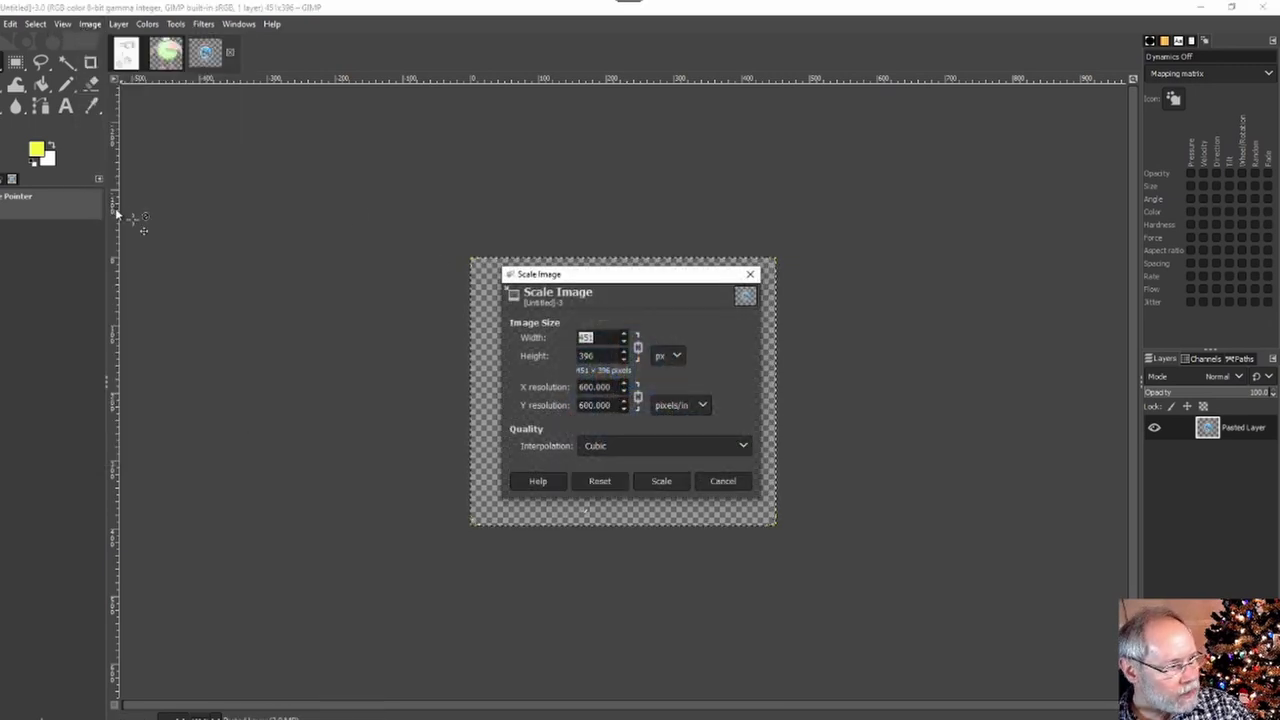
click(678, 358)
click(674, 378)
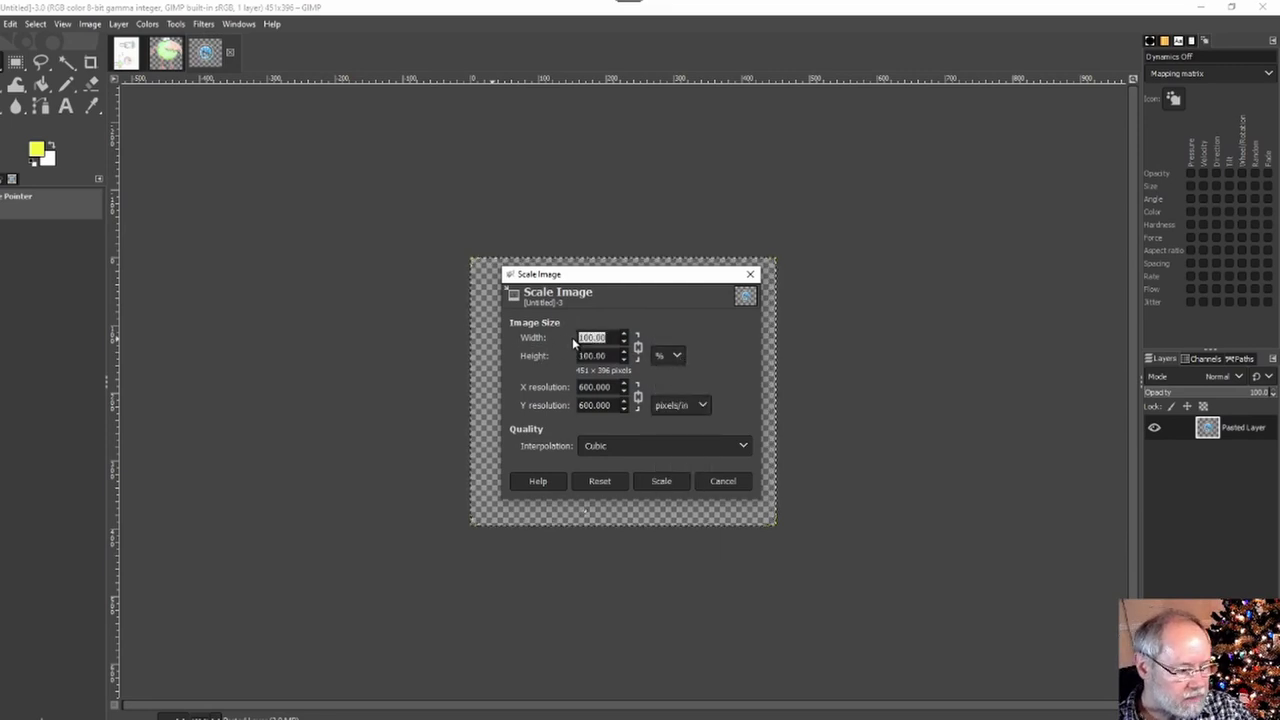
text(50)
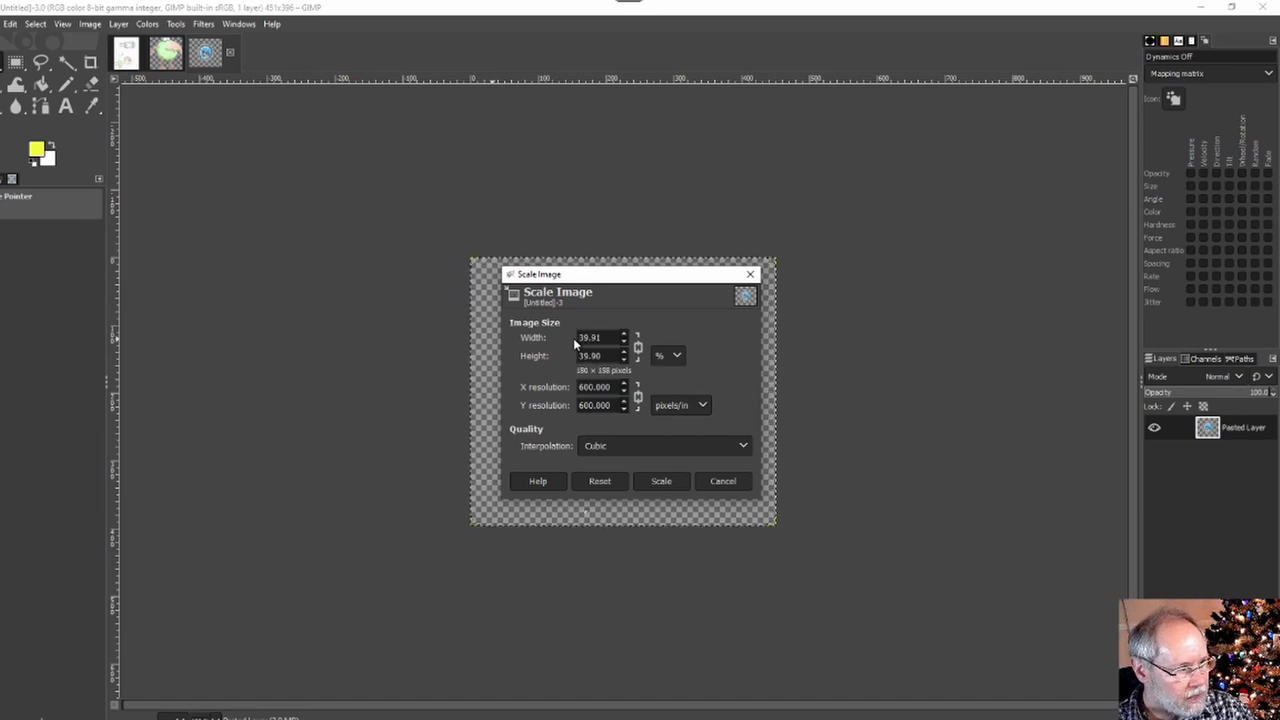
key(Tab)
click(661, 484)
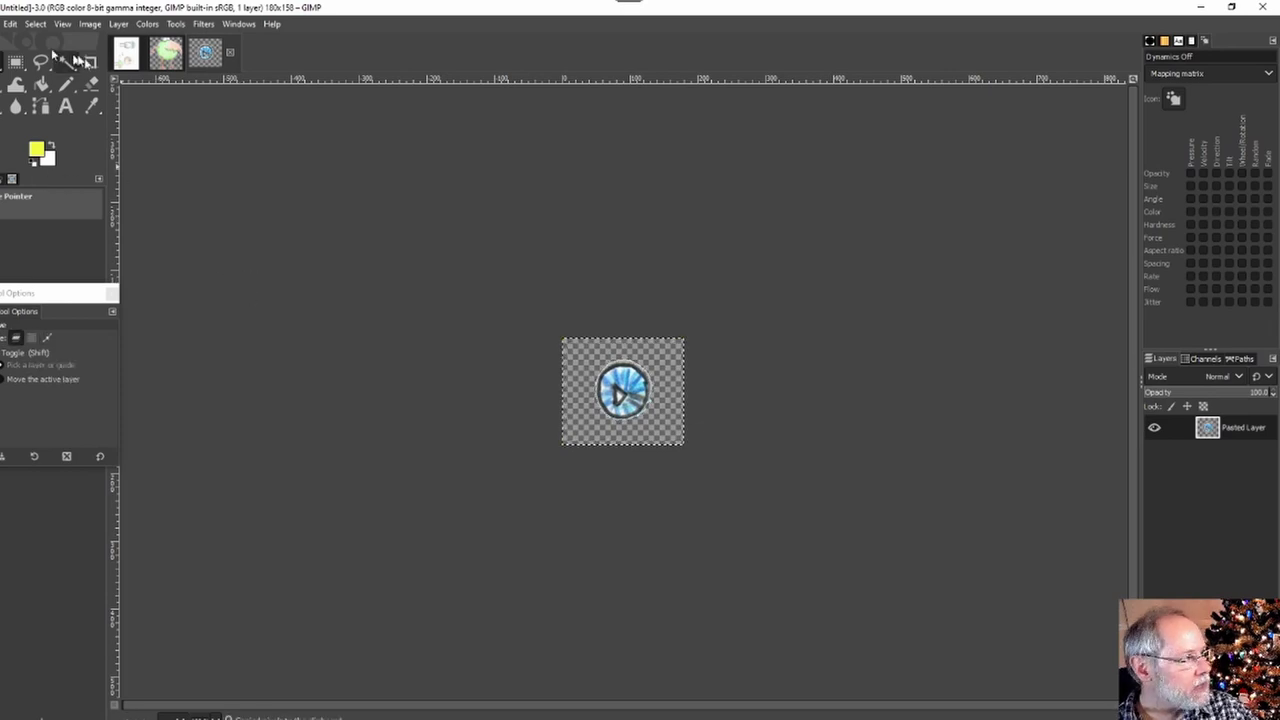
Copy the scaled blue circle into the creature image, place one copy on each white eye, and anchor the floating selection.
key(ctrl+z)
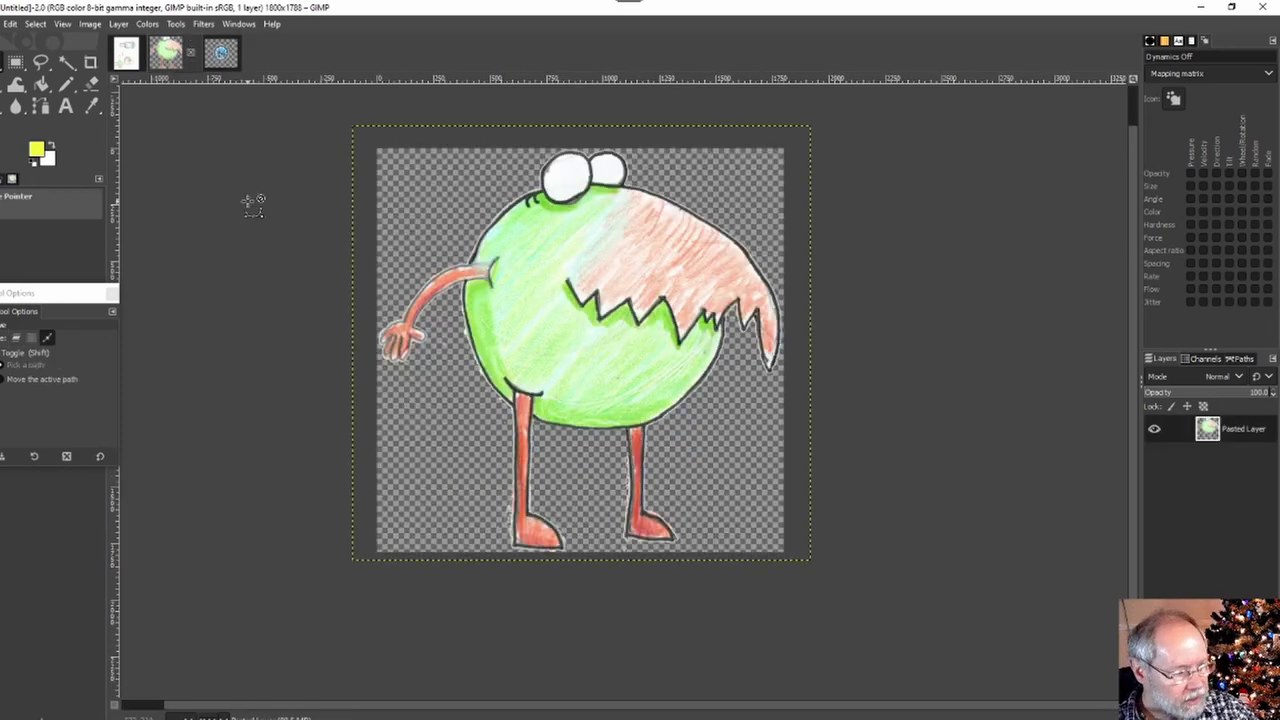
key(ctrl+v)
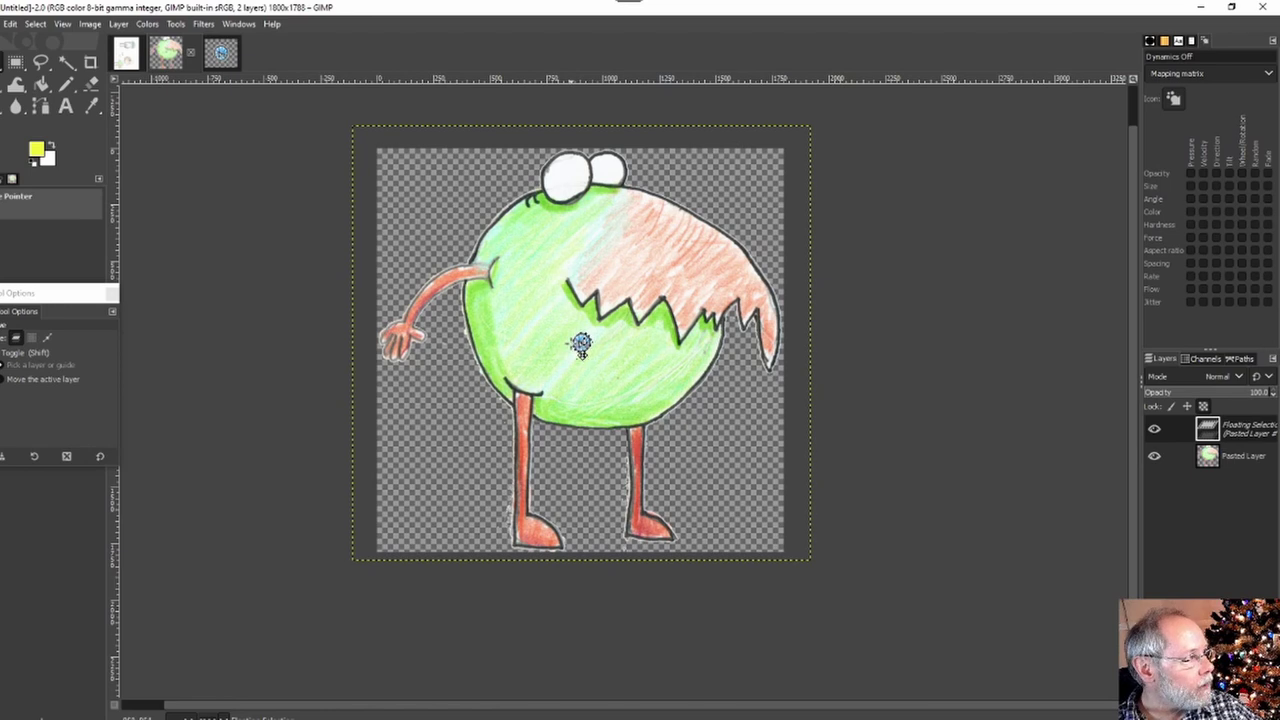
drag(589, 356, 584, 190)
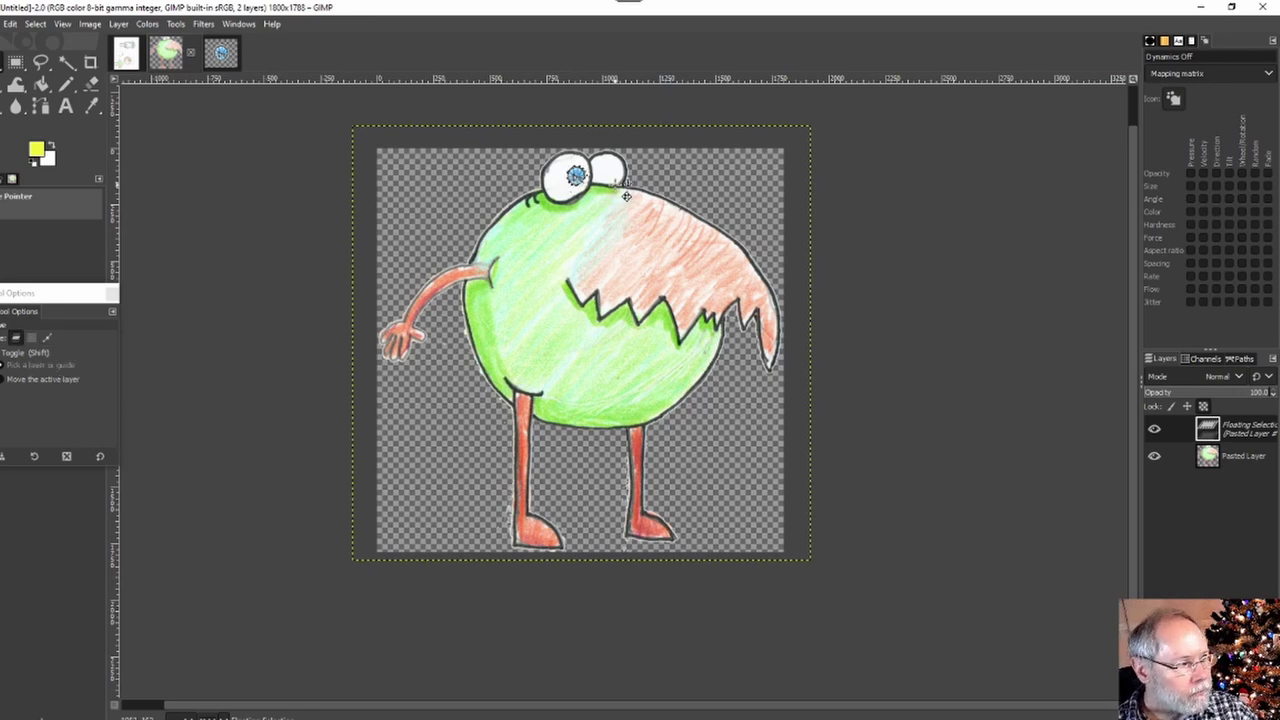
drag(588, 186, 626, 184)
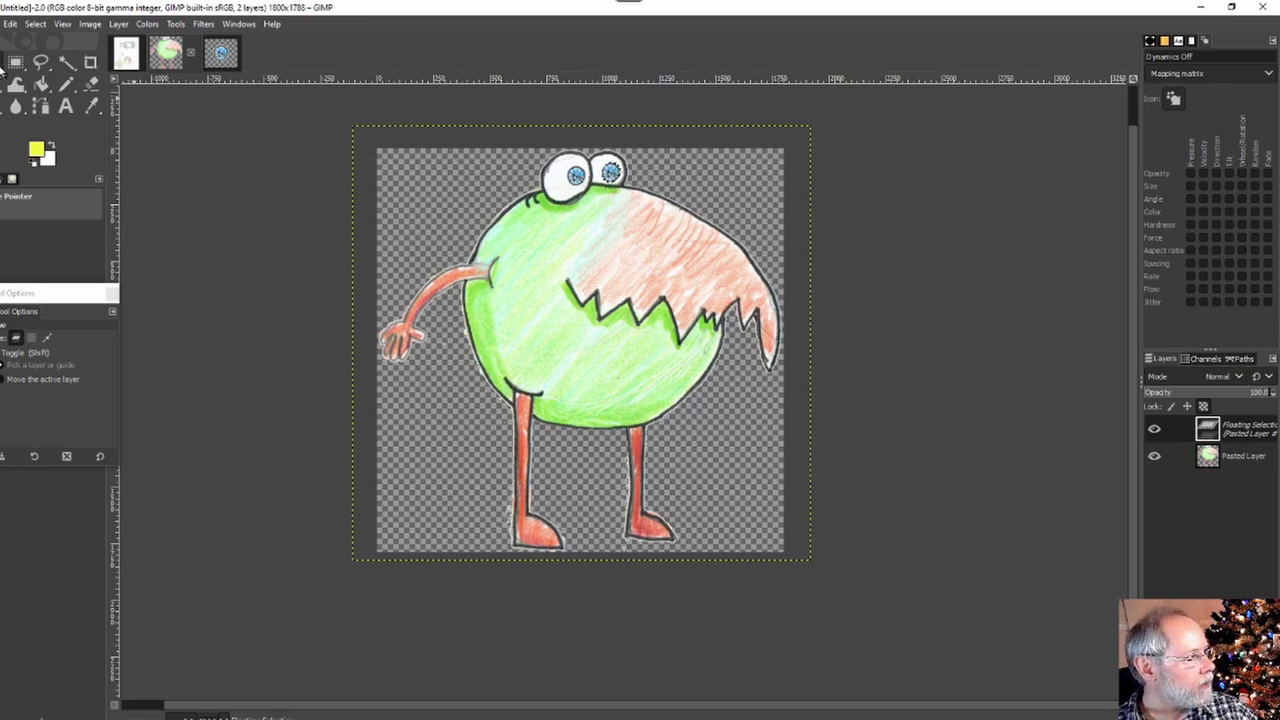
key(r)
click(470, 190)
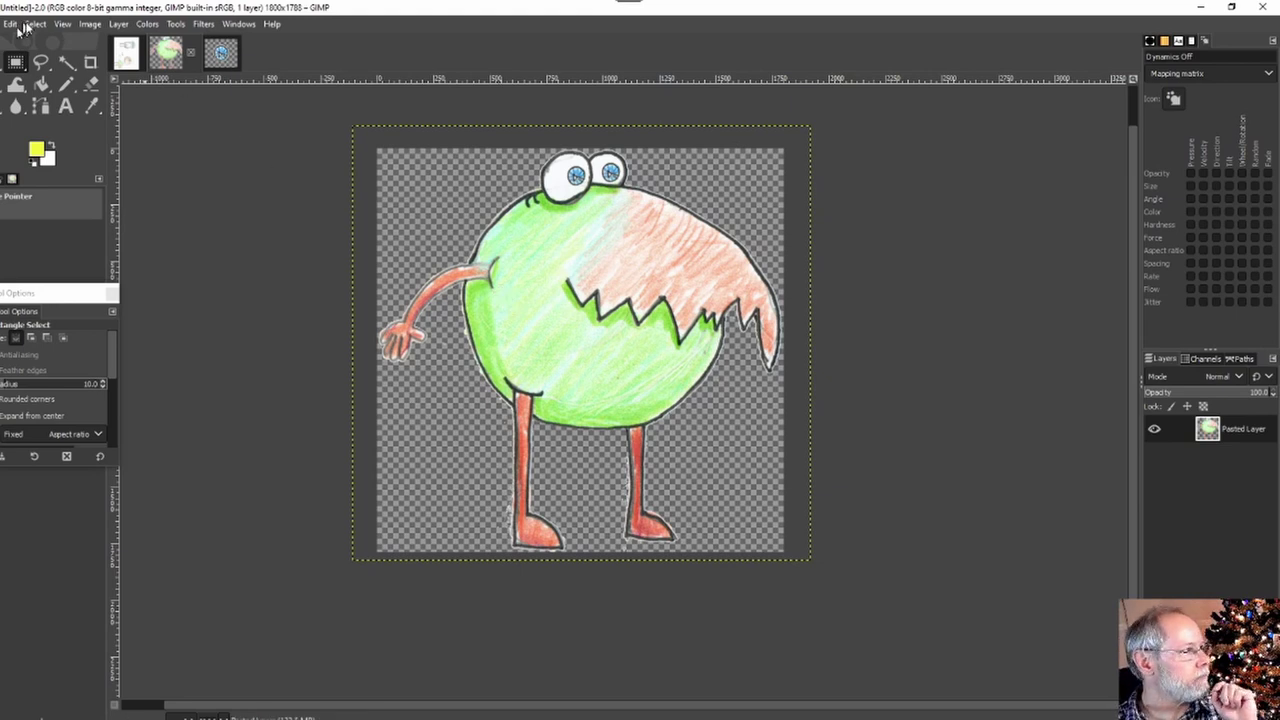
click(90, 24)
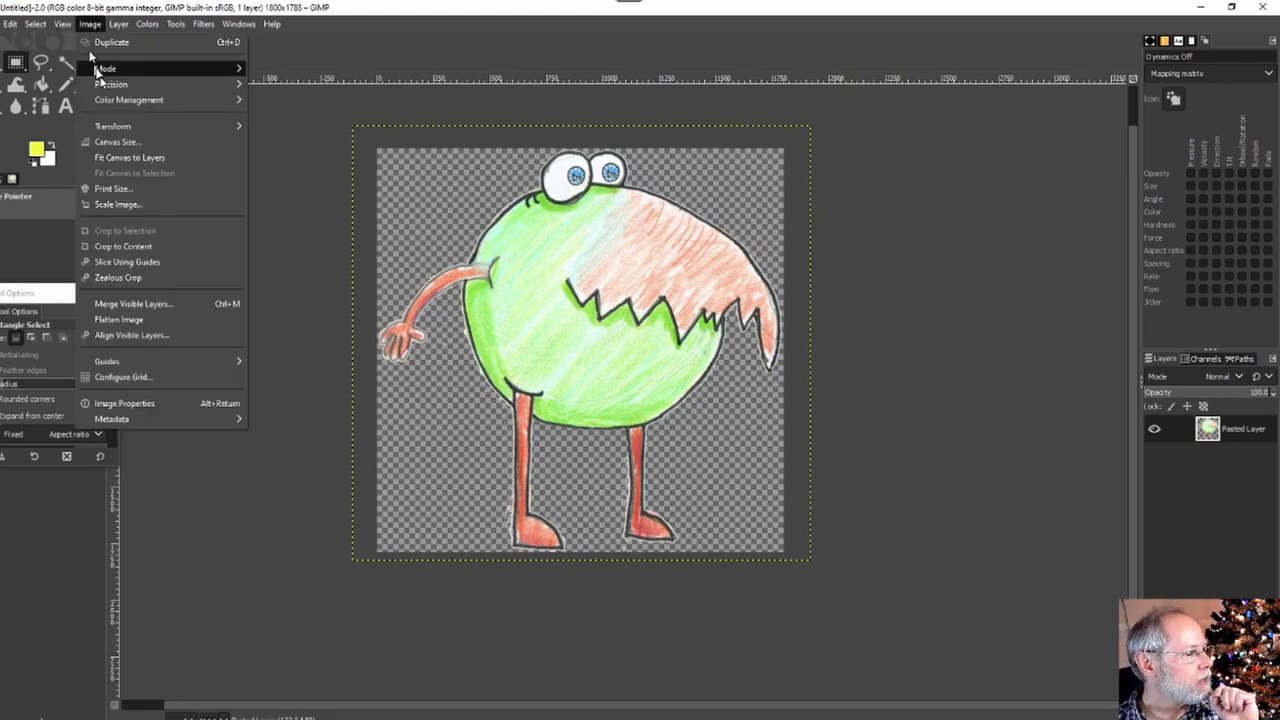
click(118, 142)
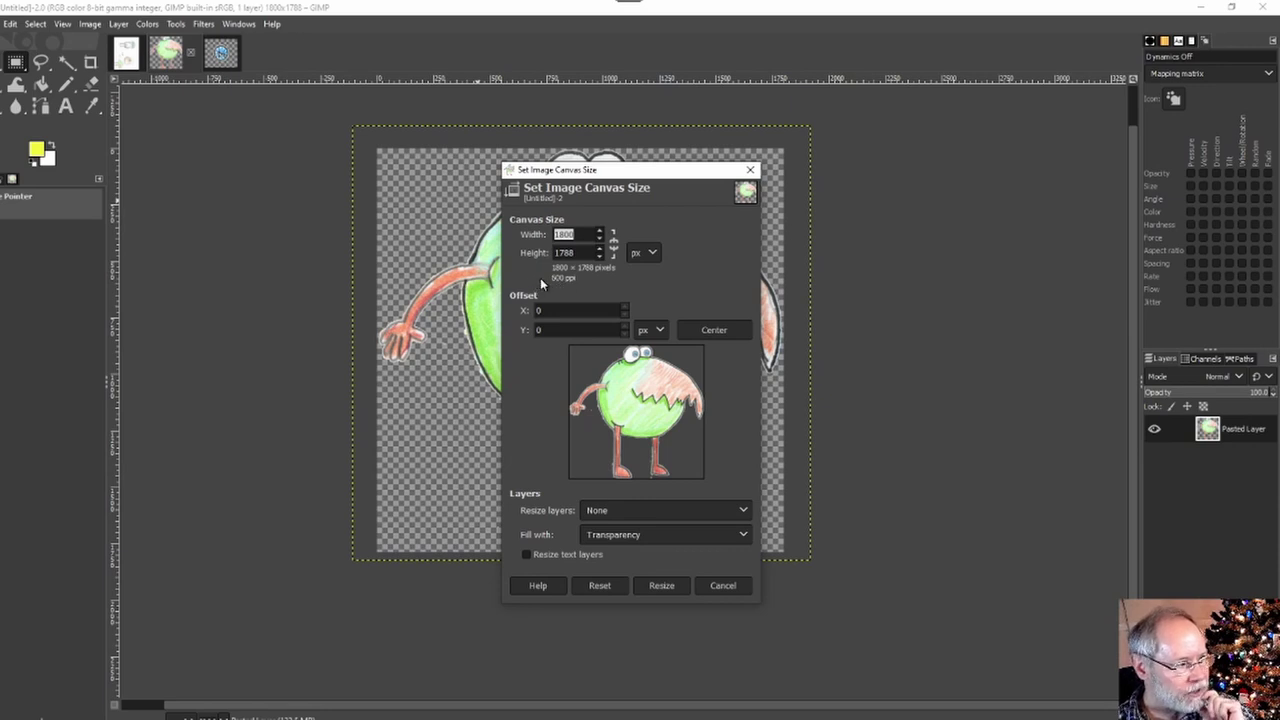
click(750, 172)
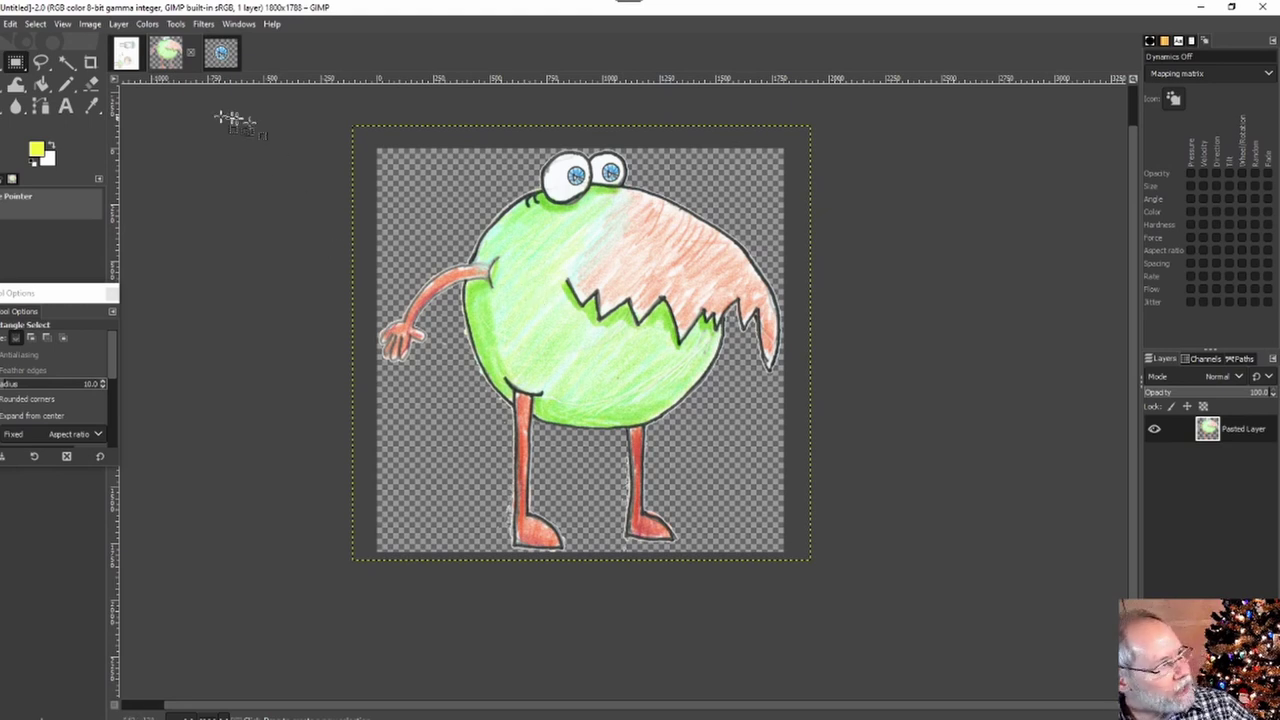
Scale the creature image to 10 percent of its size.
click(90, 24)
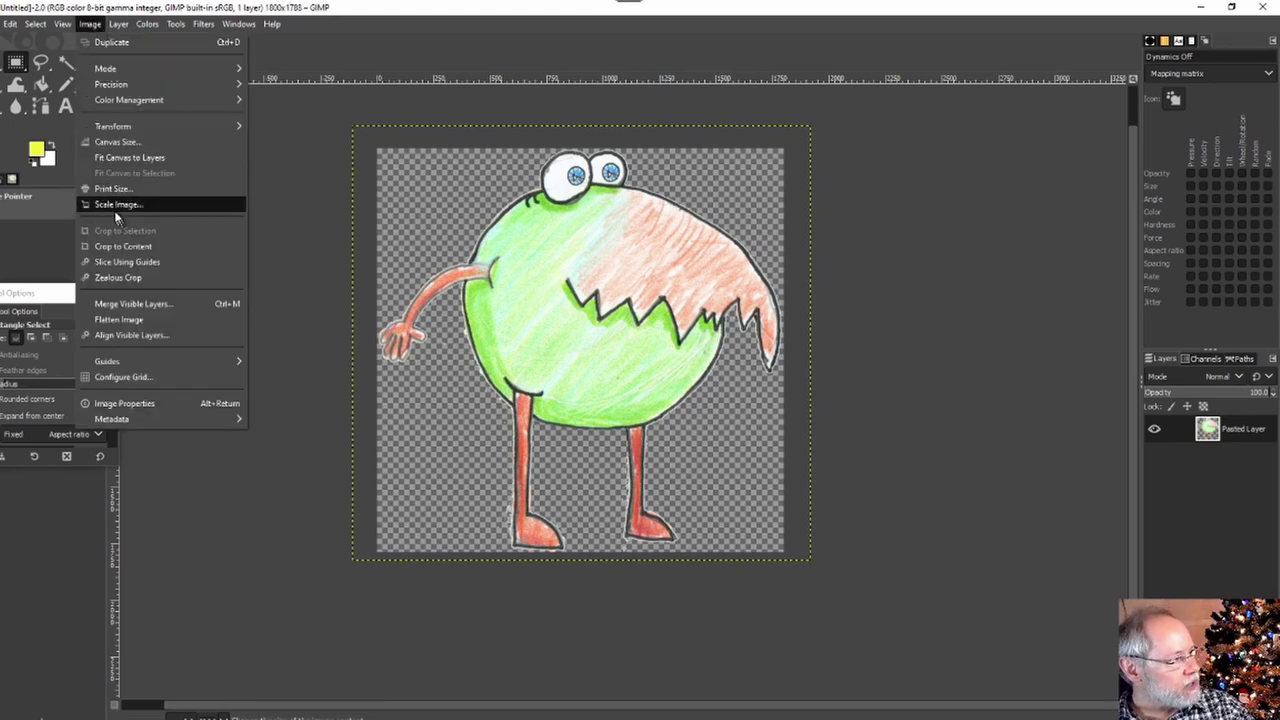
click(113, 206)
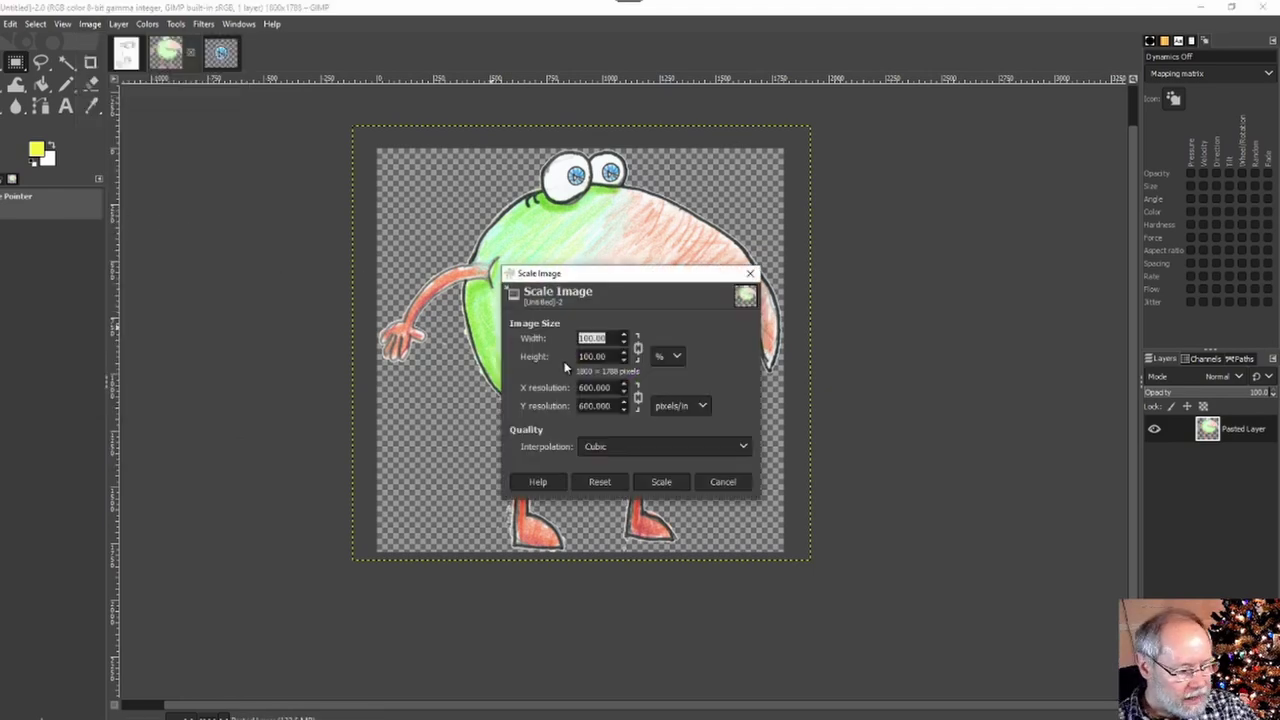
text(10)
key(Tab)
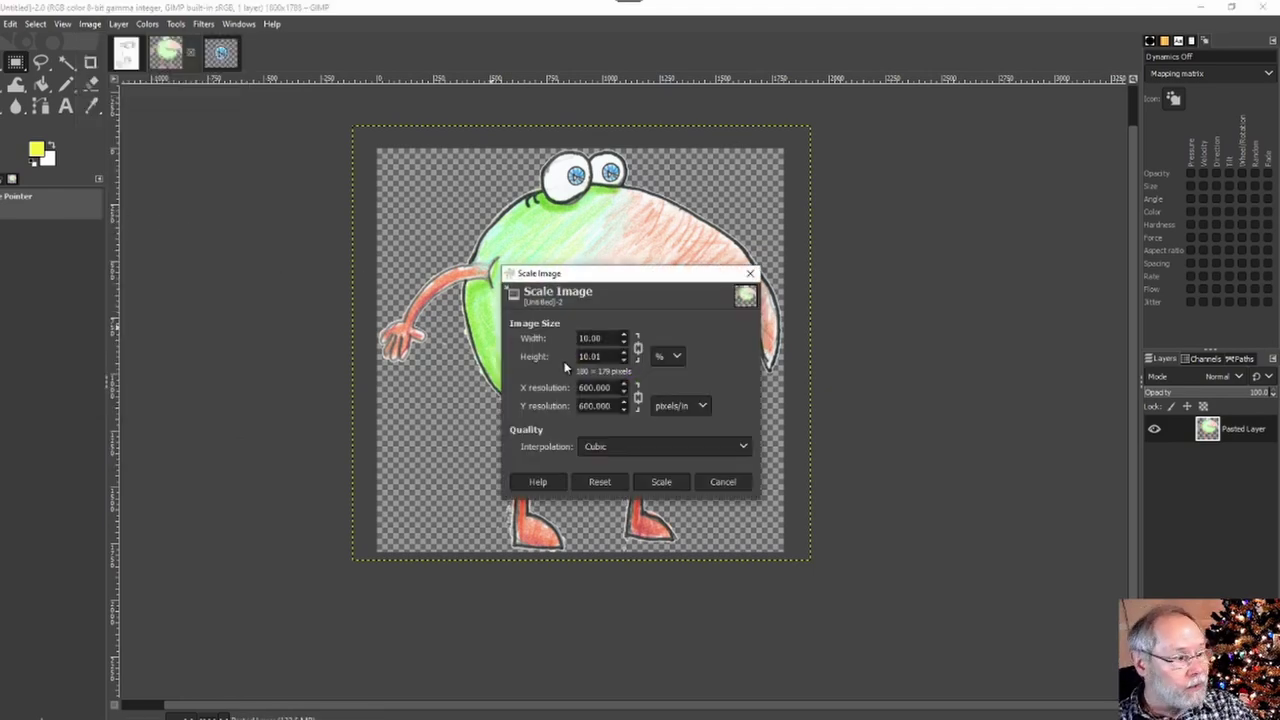
click(661, 482)
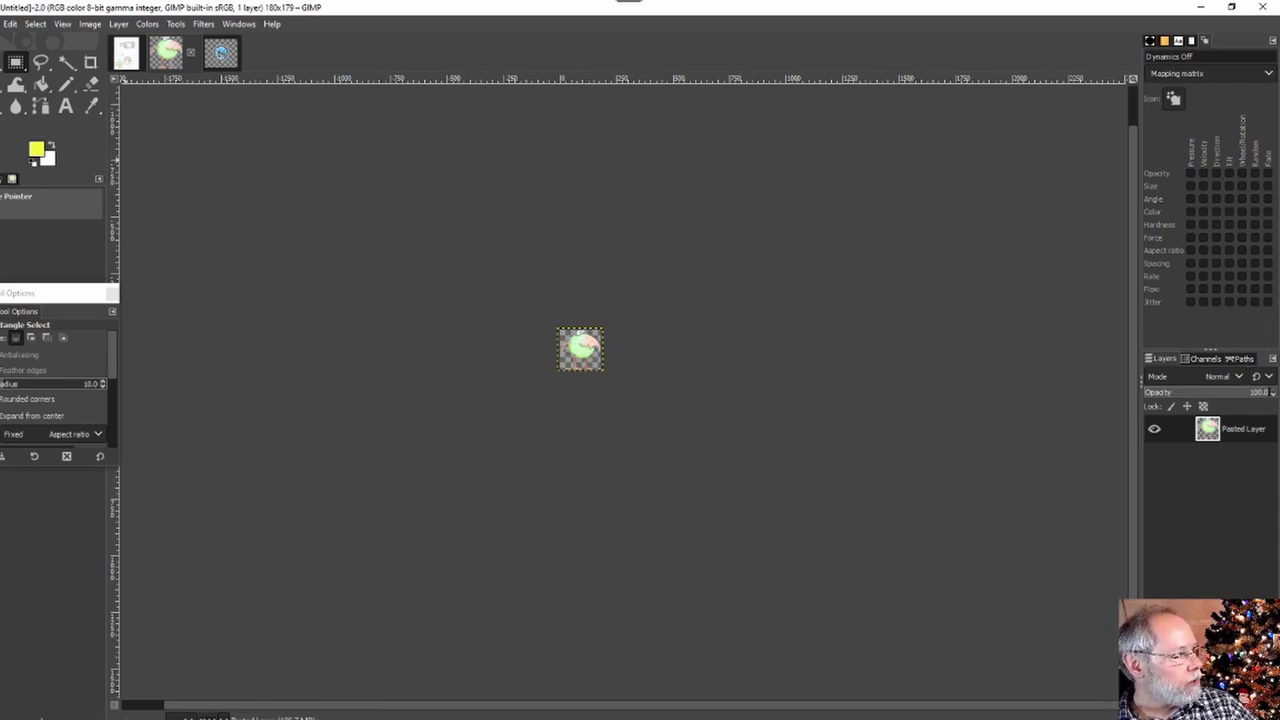
Export the scaled creature image as alien.png in the Documents folder with the default PNG options.
click(1, 23)
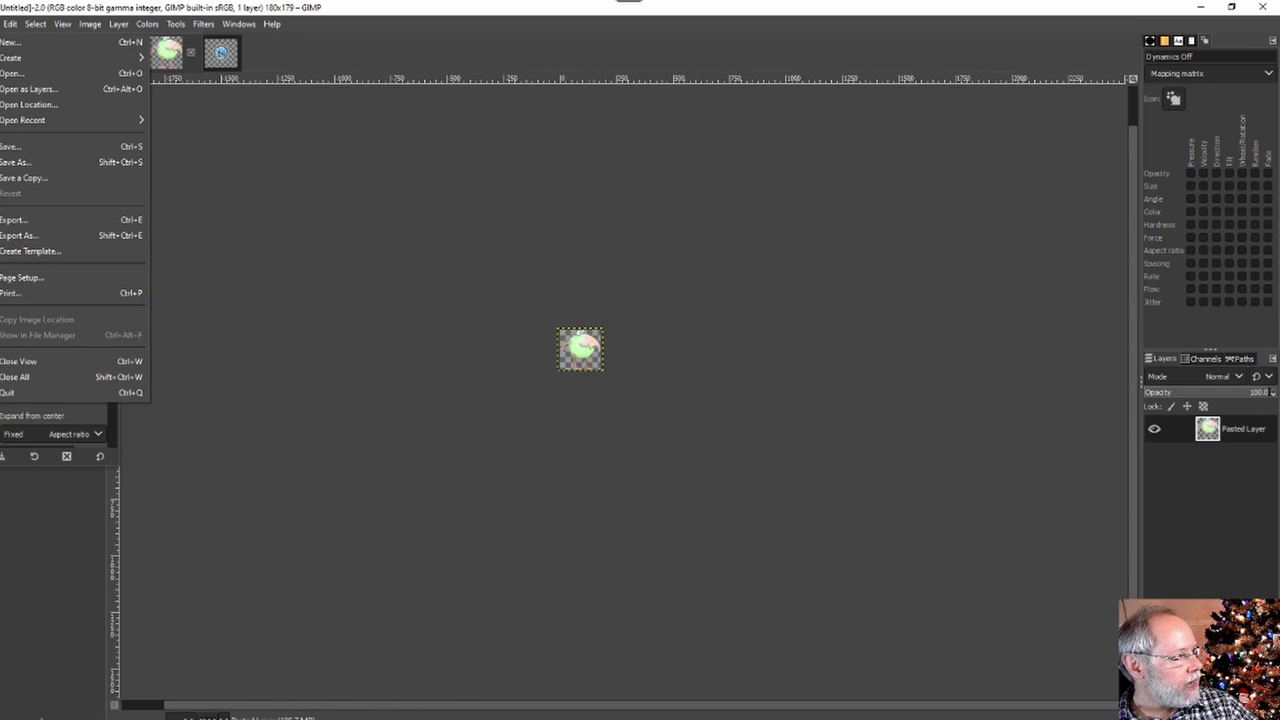
click(18, 236)
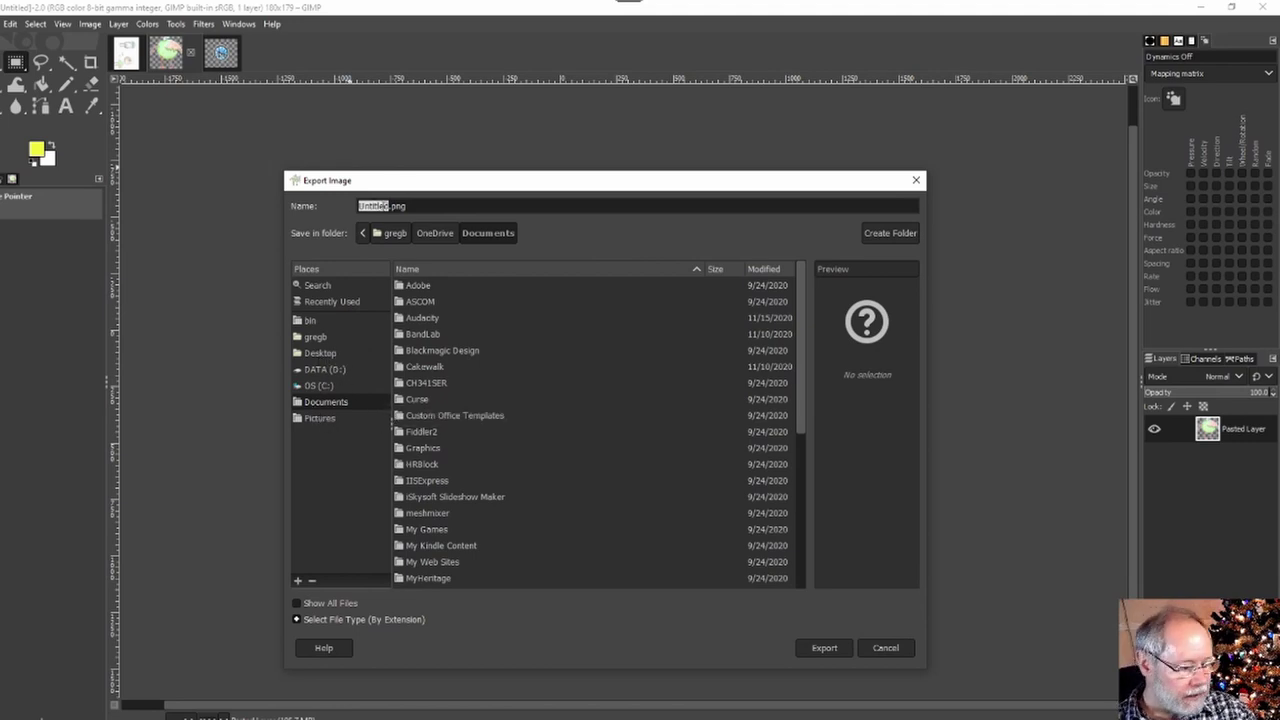
text(alien)
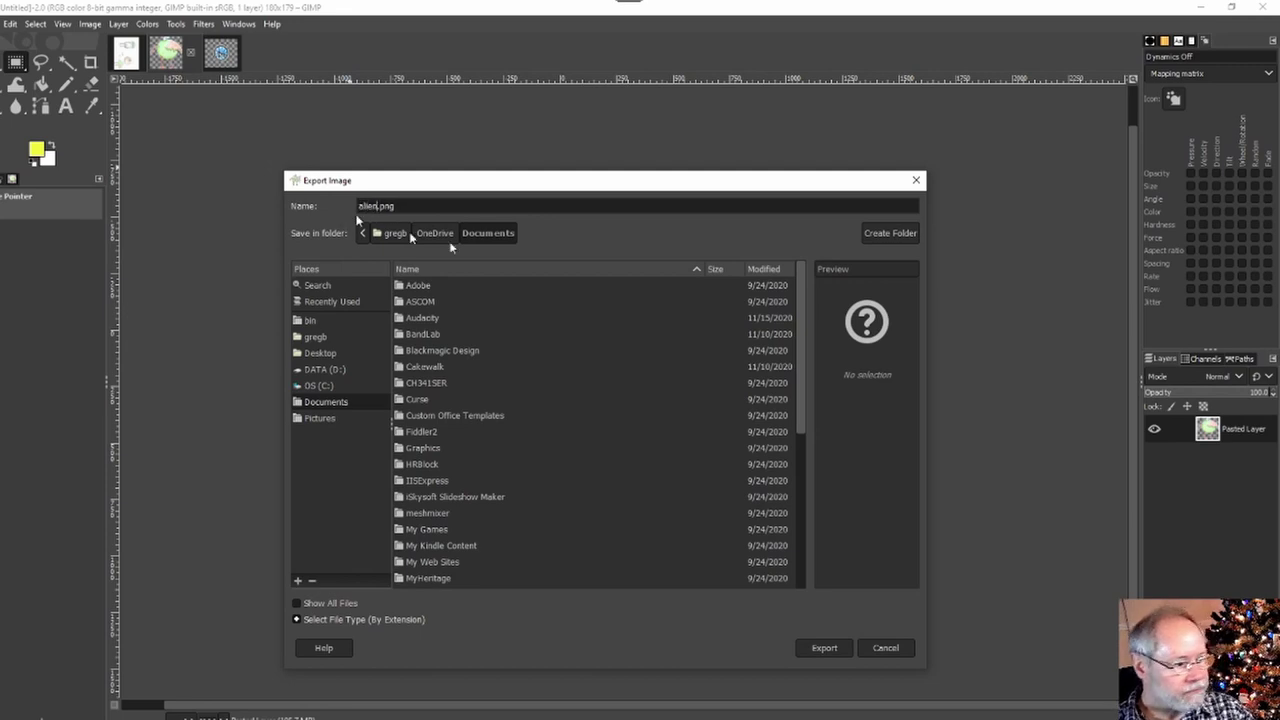
click(830, 647)
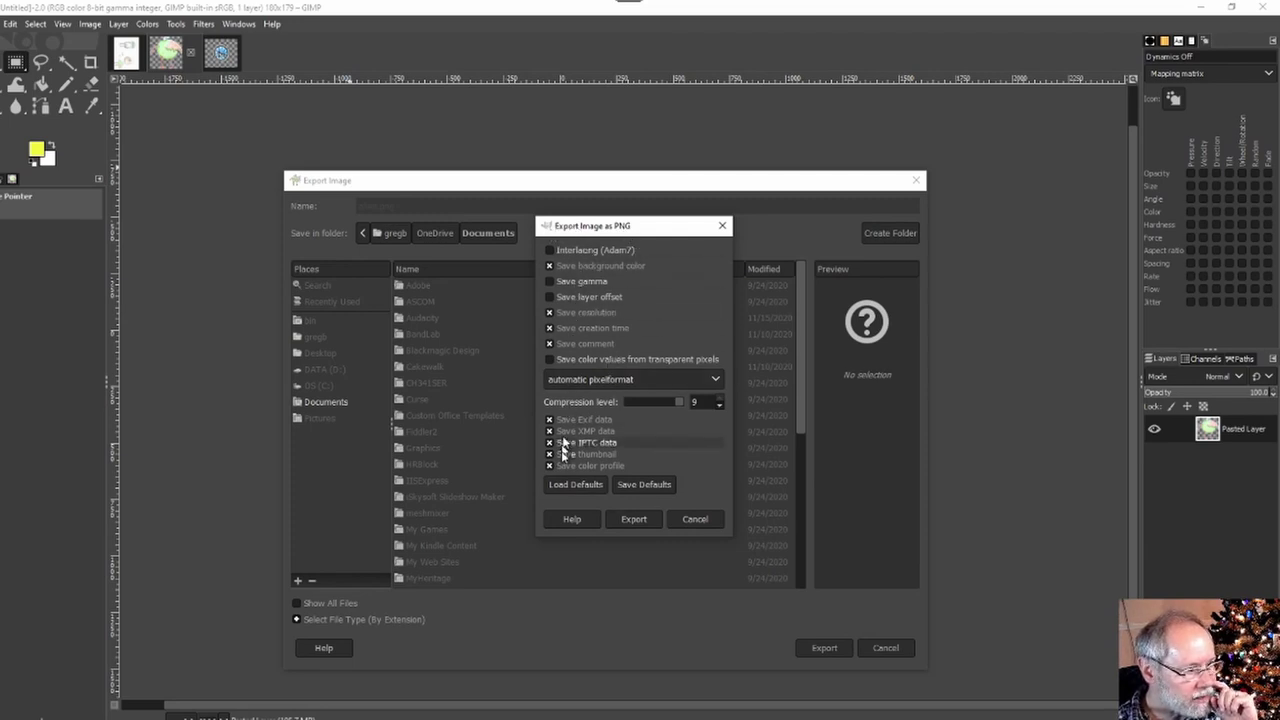
click(633, 520)
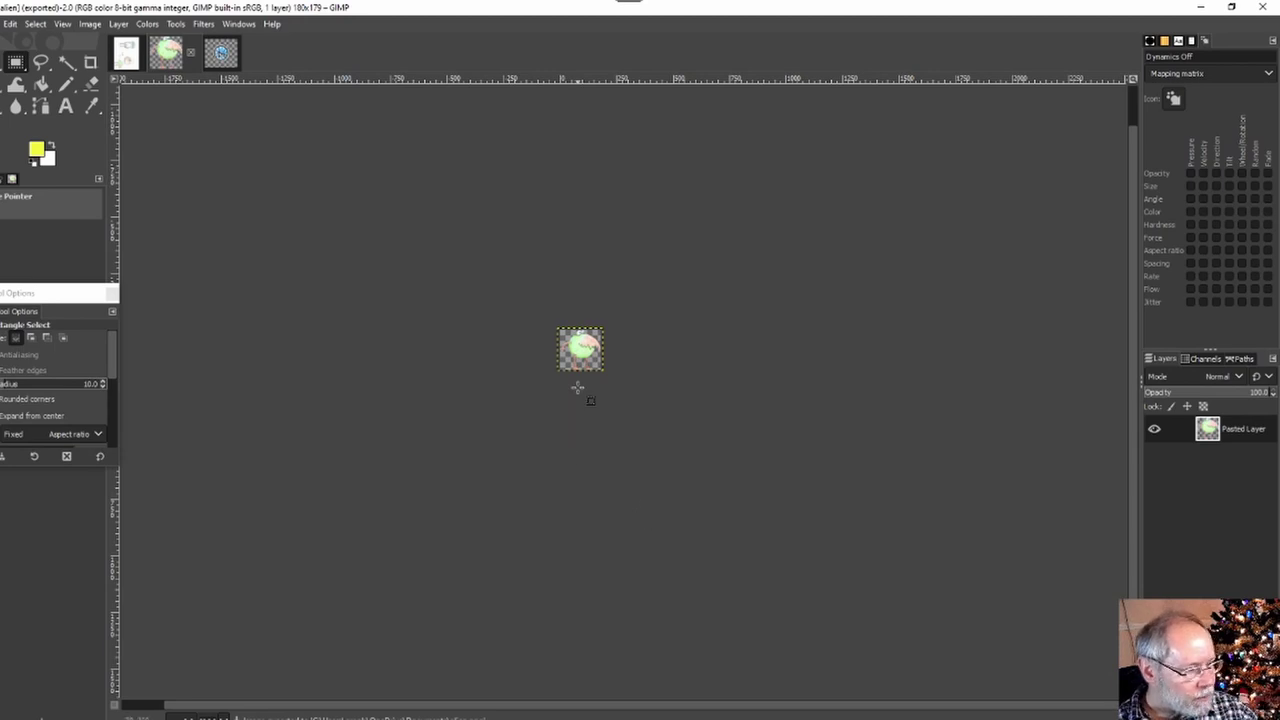
Quit GIMP, discarding the unsaved changes, and switch to Unity Hub.
click(1266, 9)
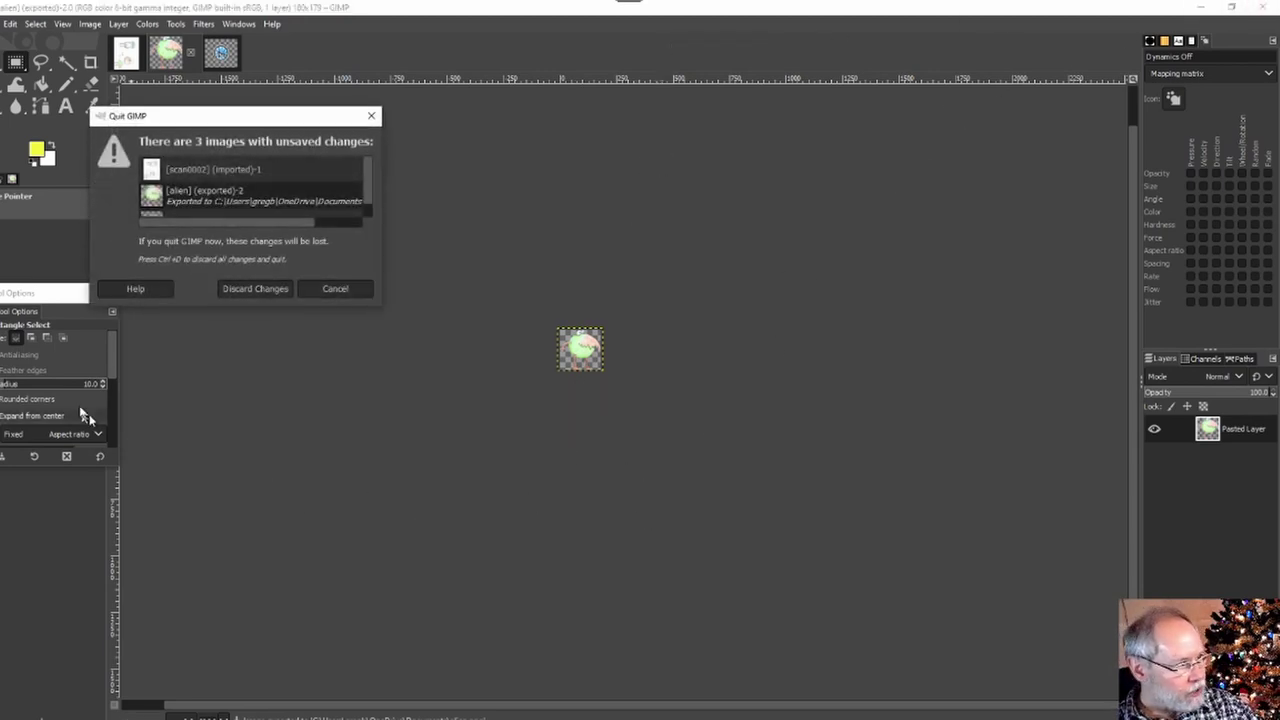
click(254, 288)
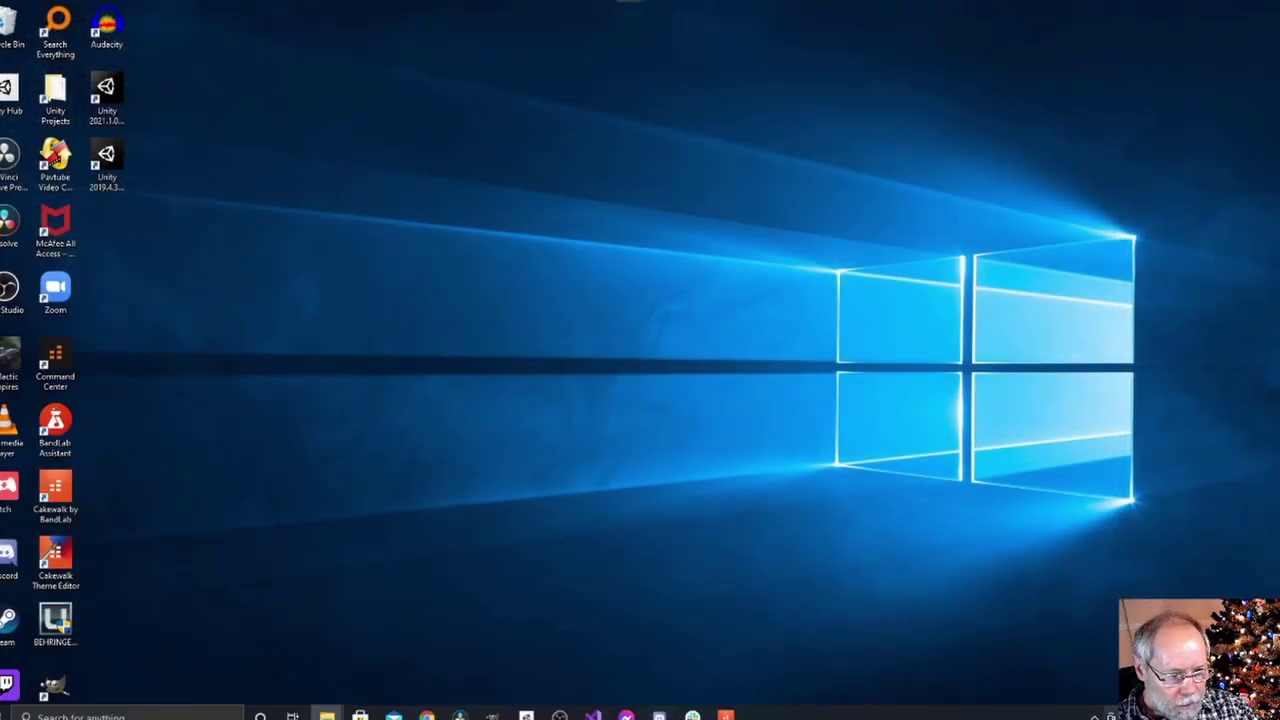
click(1096, 714)
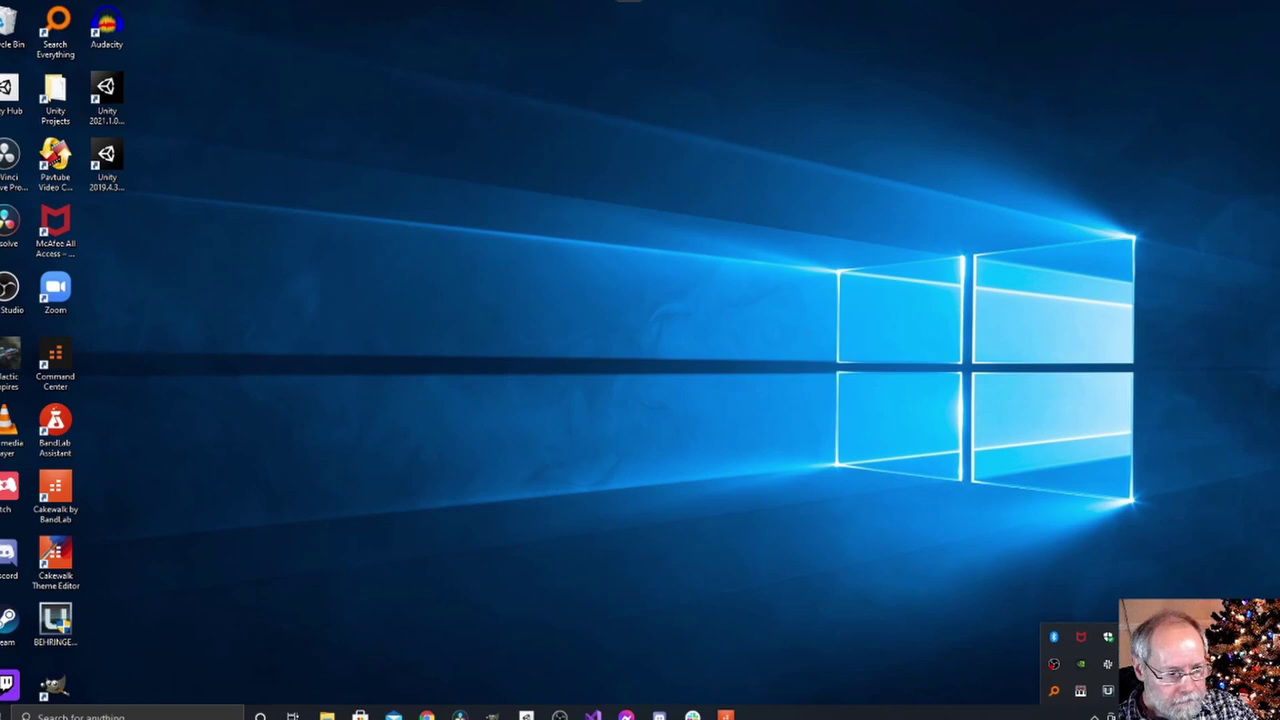
click(1107, 691)
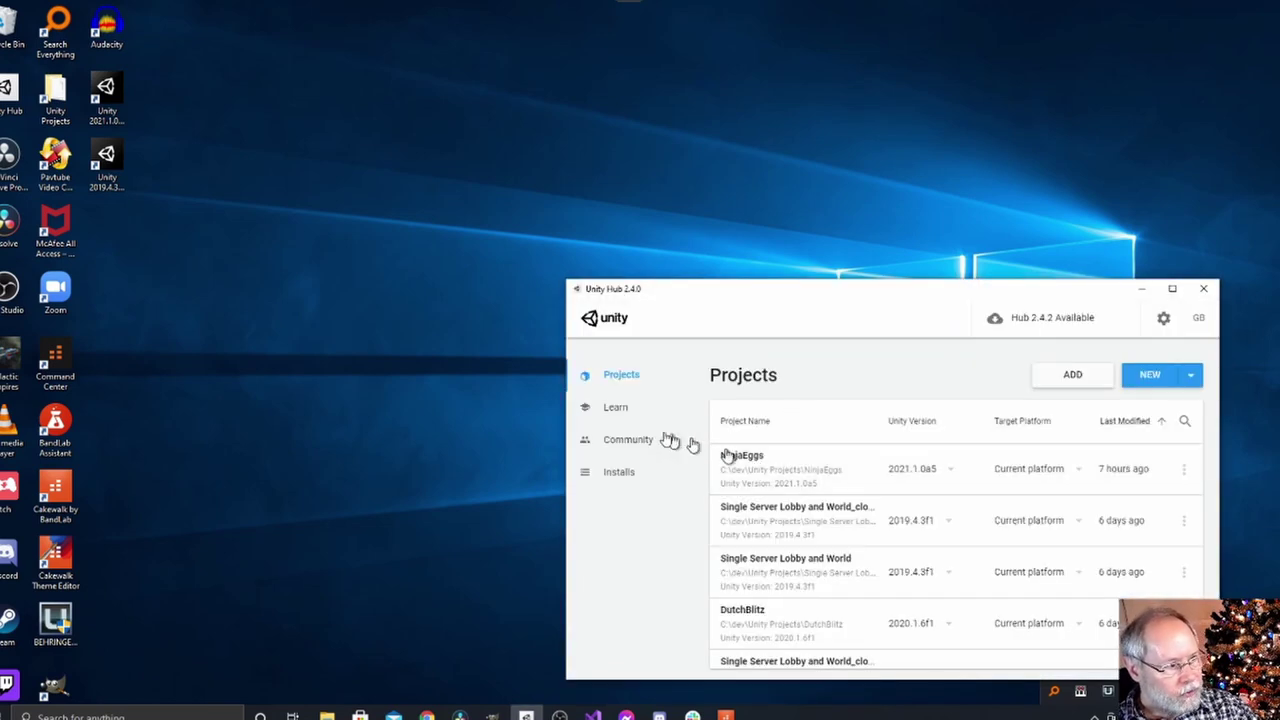
Create a new Unity project named 2D Sprite Demo 2 from the 2D template.
click(1160, 378)
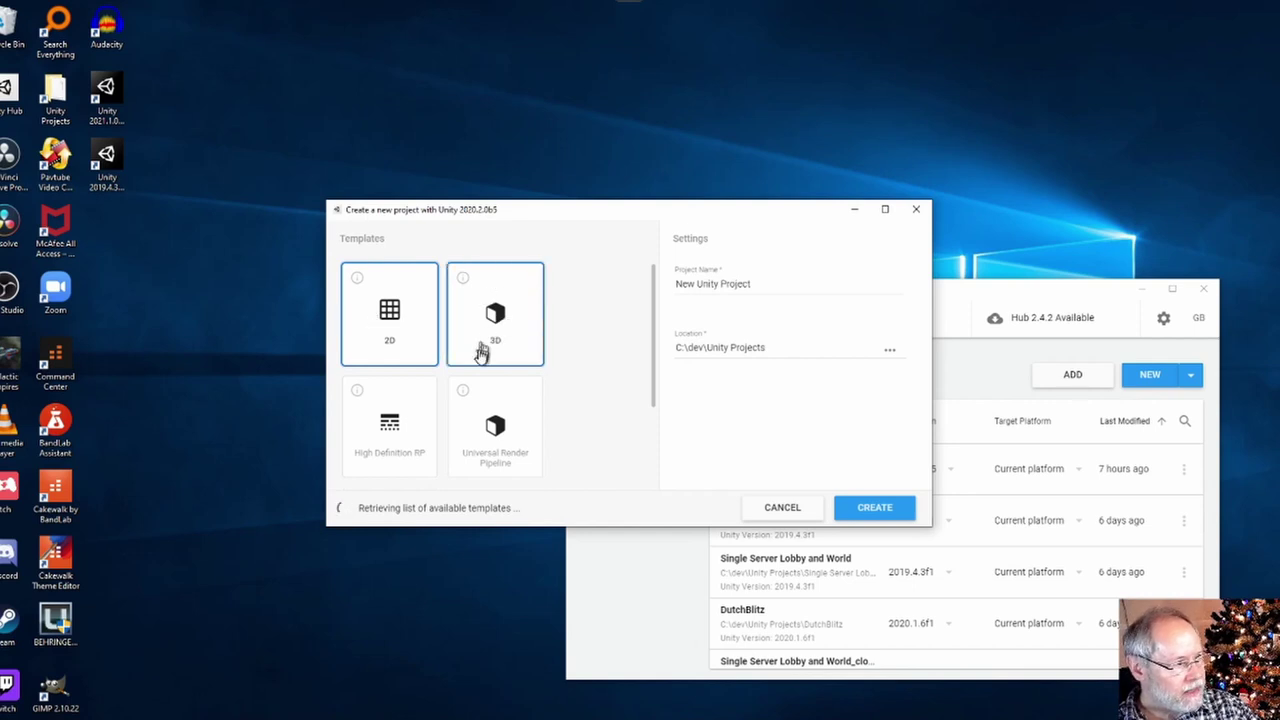
drag(783, 278, 643, 284)
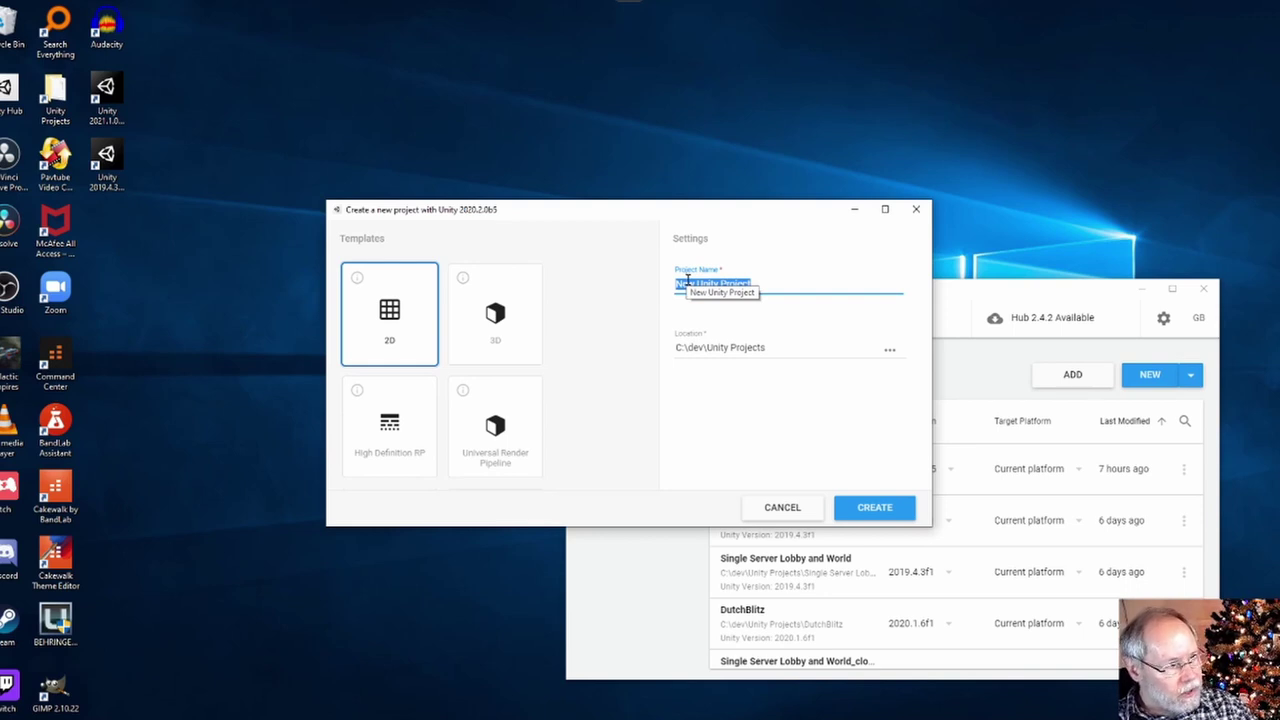
text(2D Sprite)
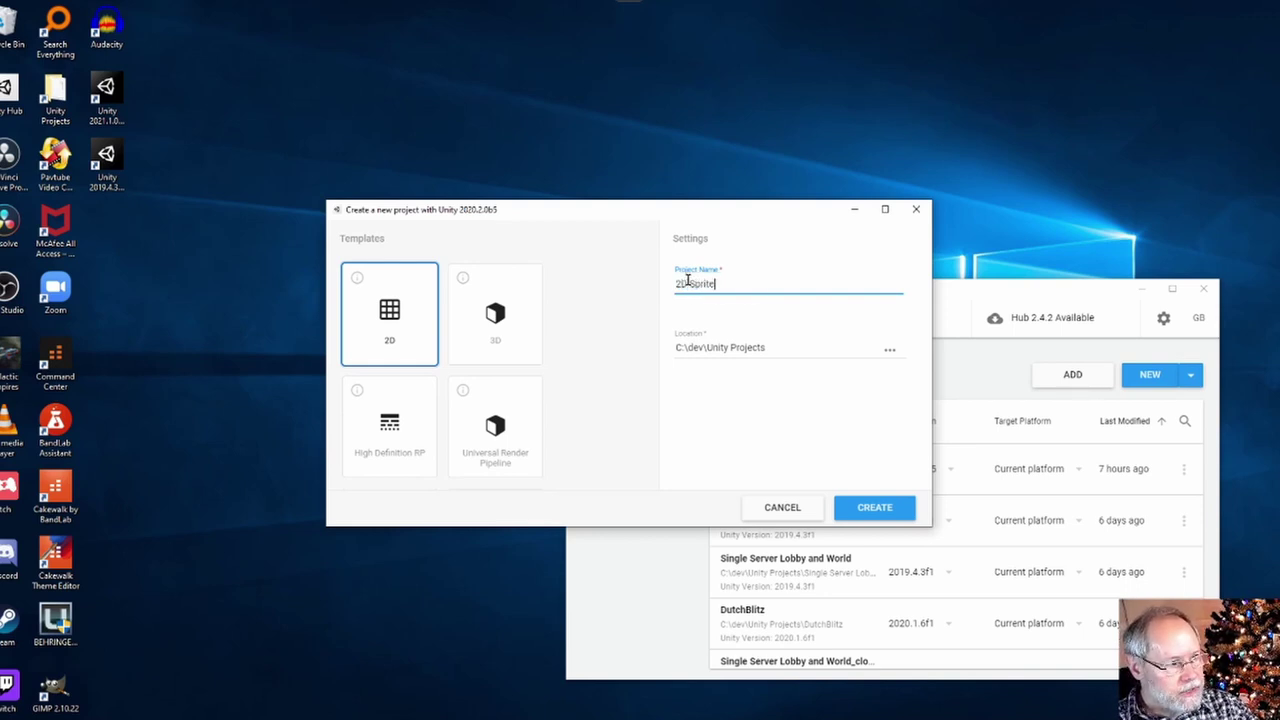
text( Demo )
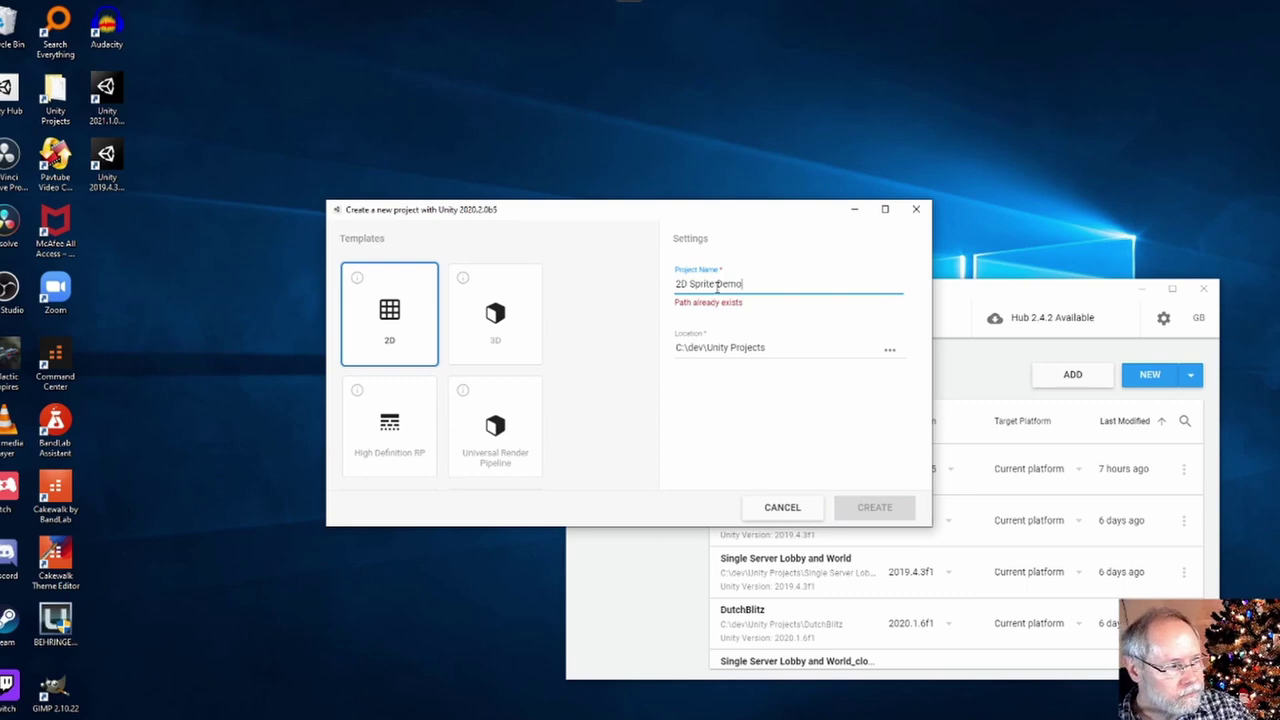
text(2)
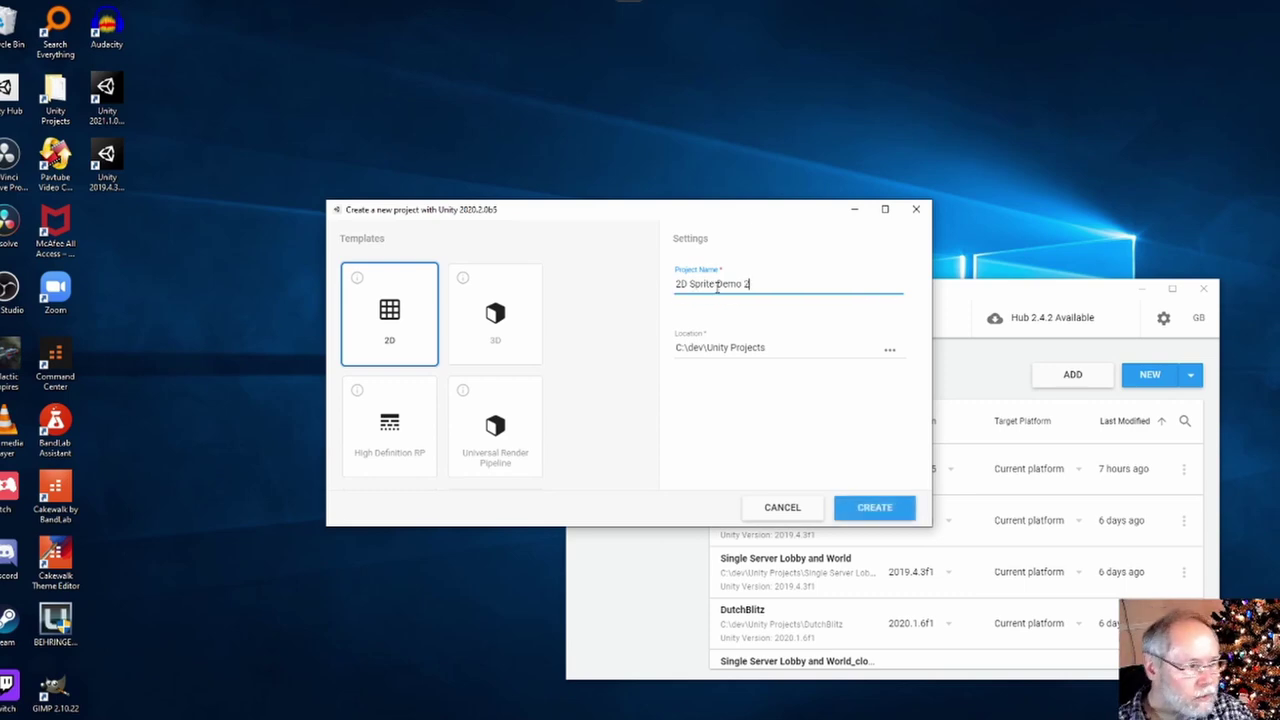
click(860, 510)
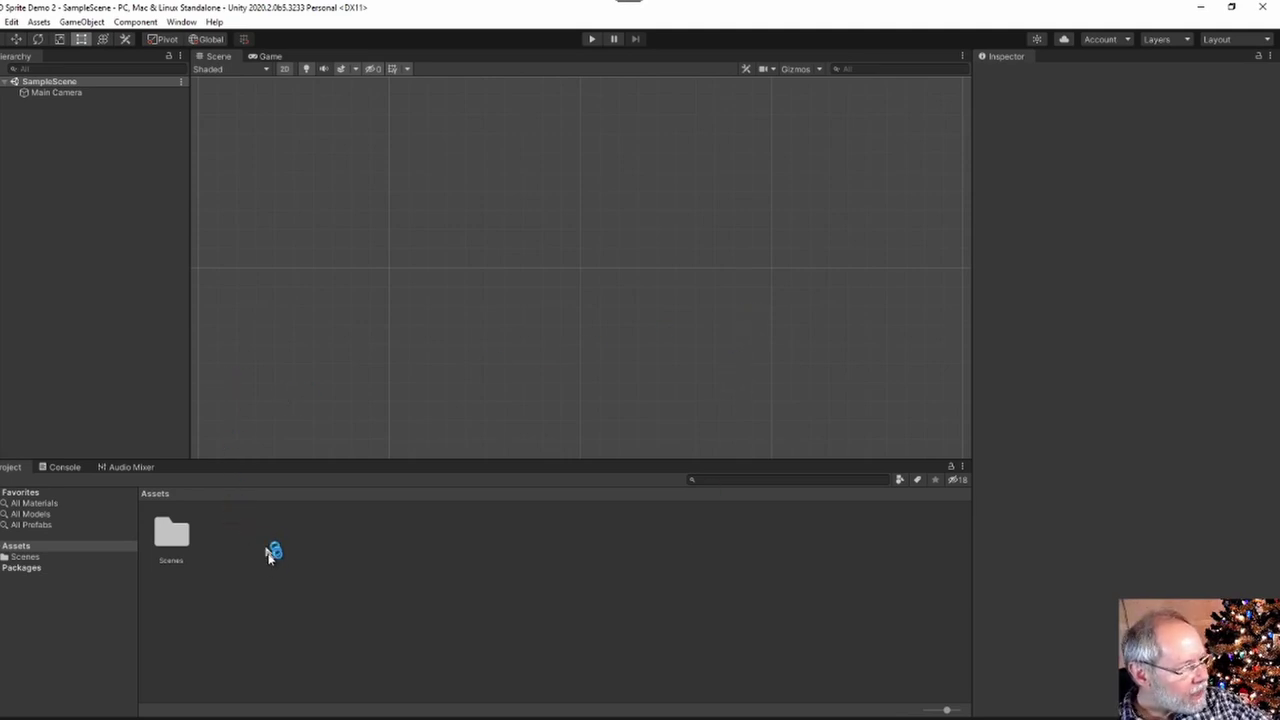
Create a folder named Art inside the project's Assets folder.
click(16, 548)
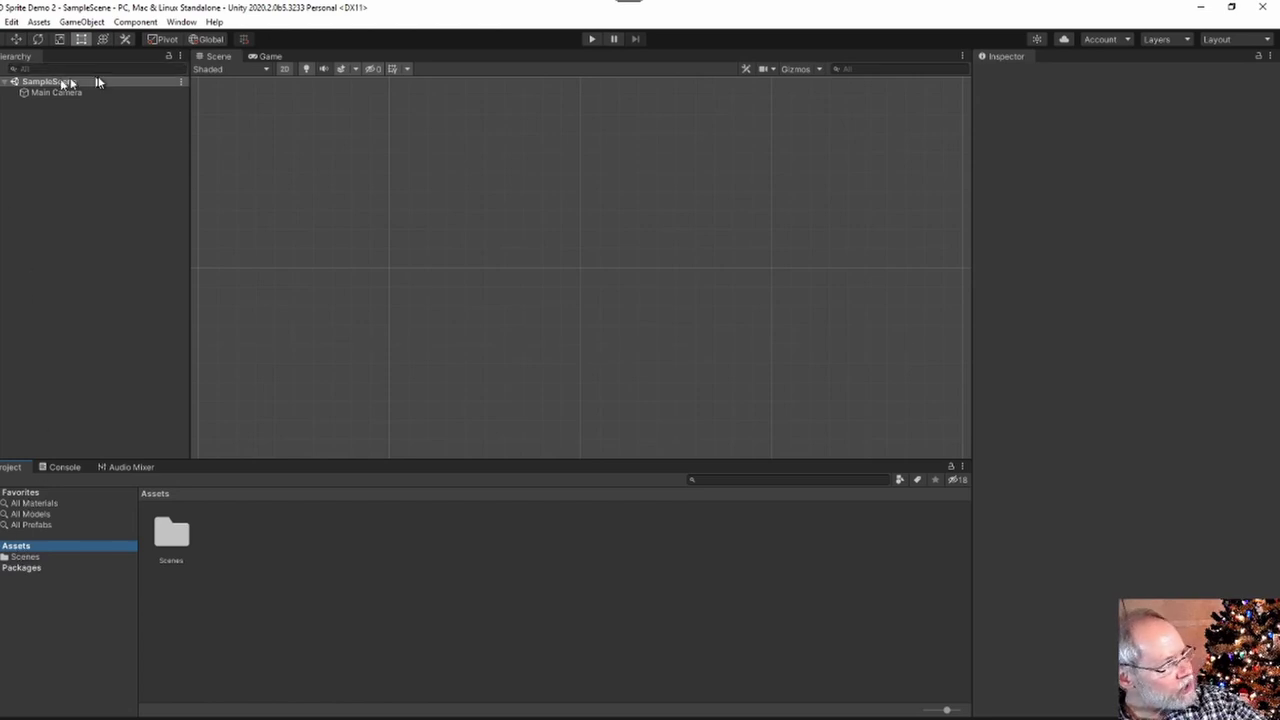
click(20, 557)
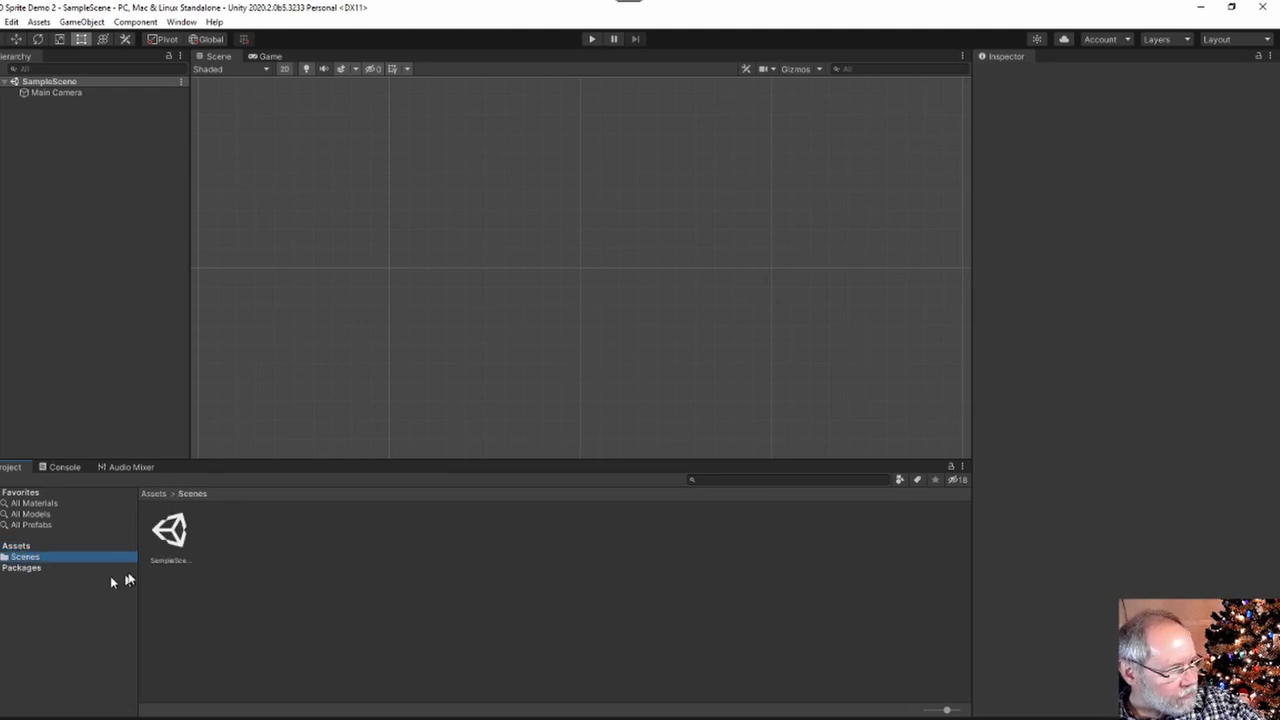
click(15, 545)
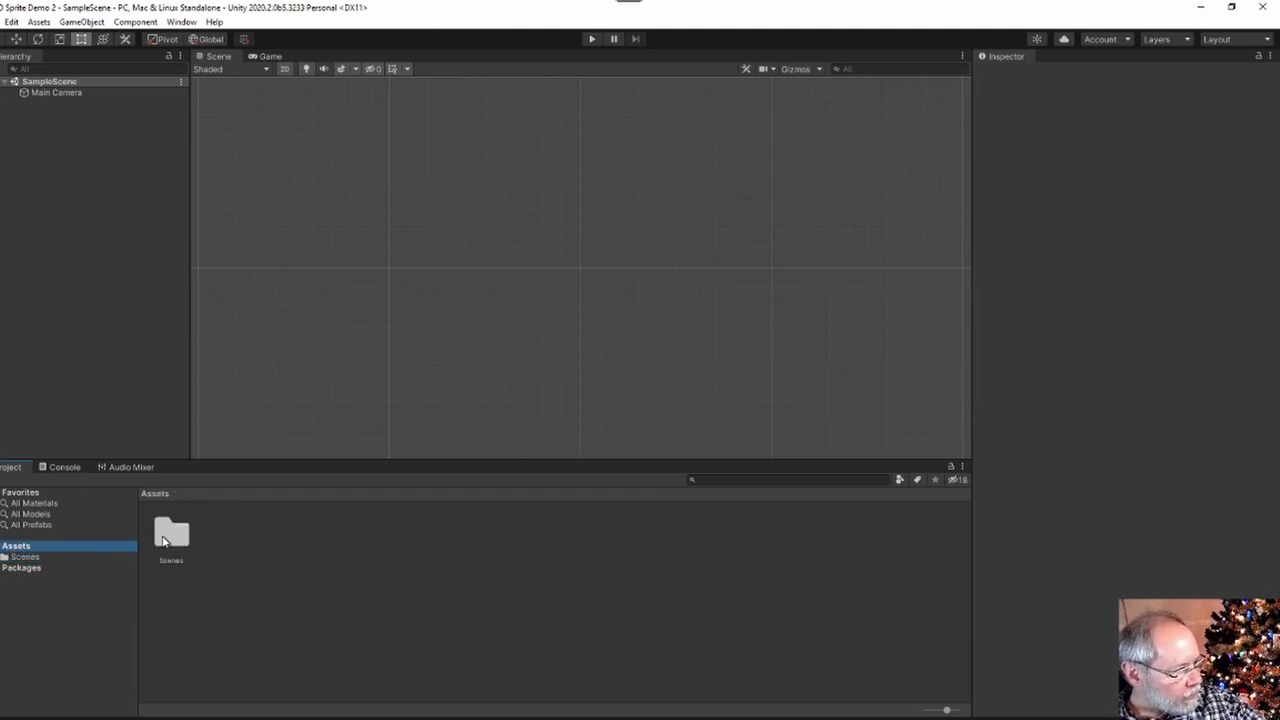
right_click(223, 545)
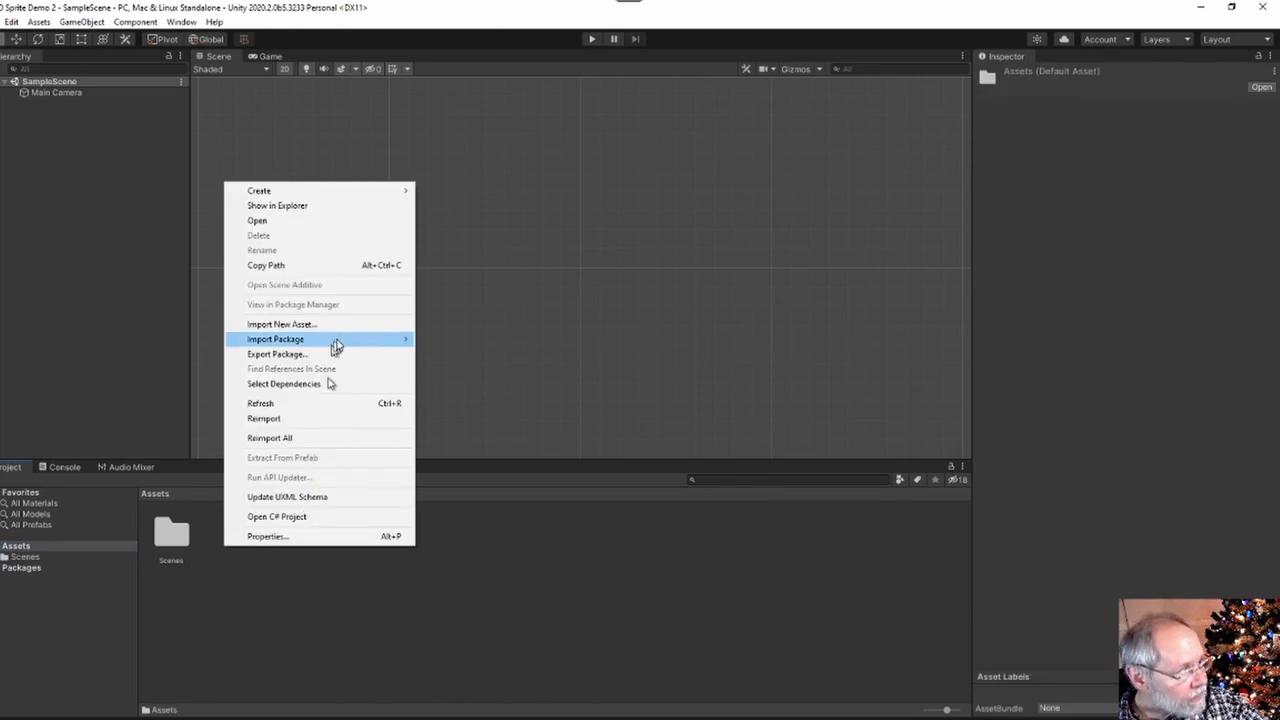
mouse_move(268, 192)
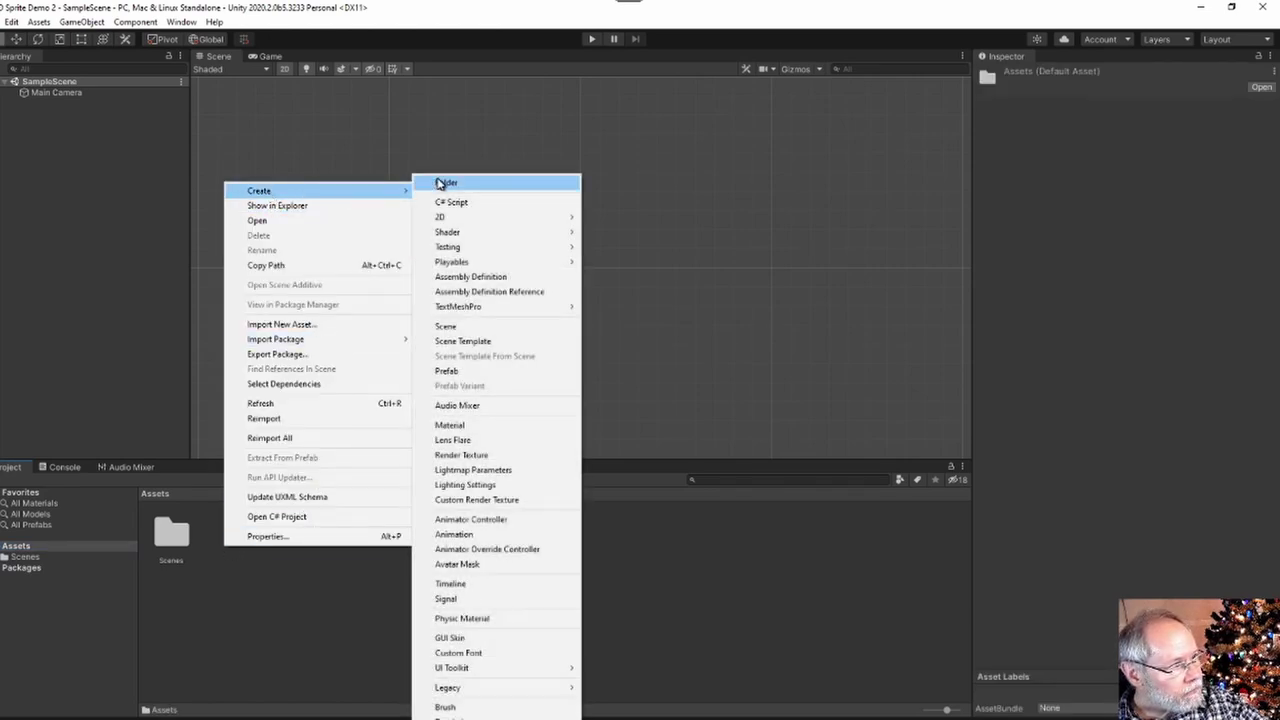
click(437, 182)
text(Art)
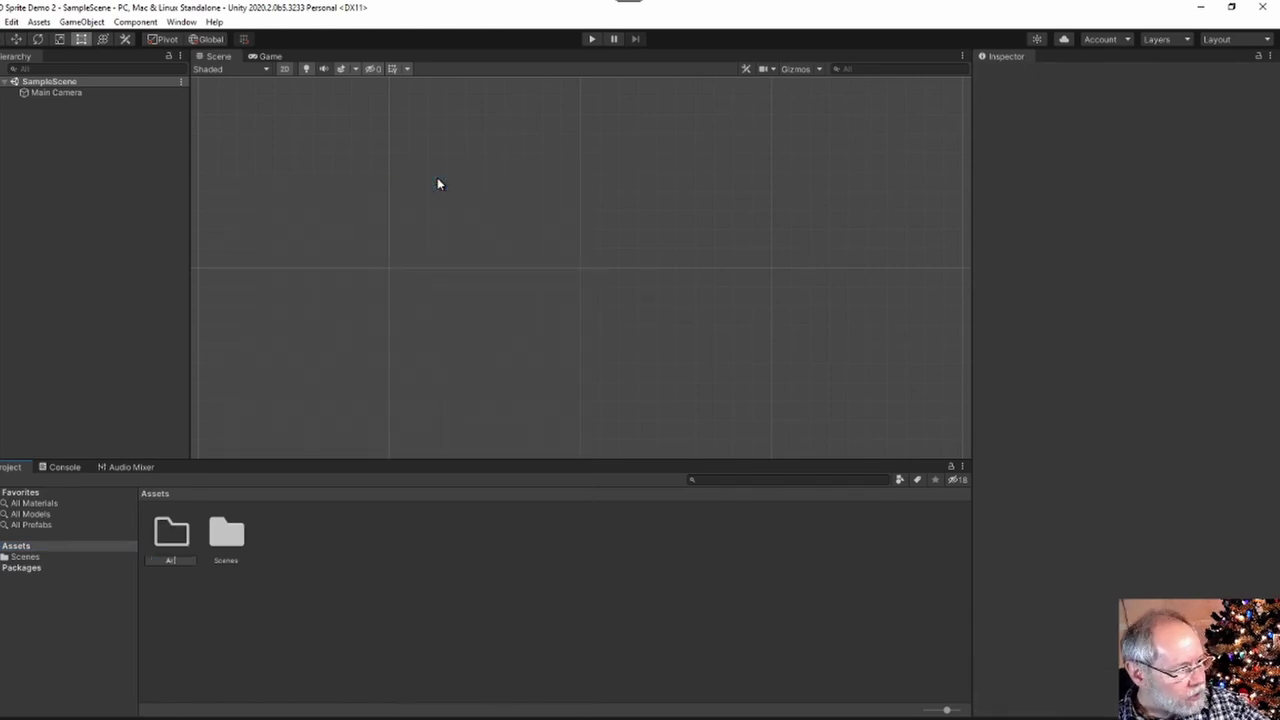
key(Return)
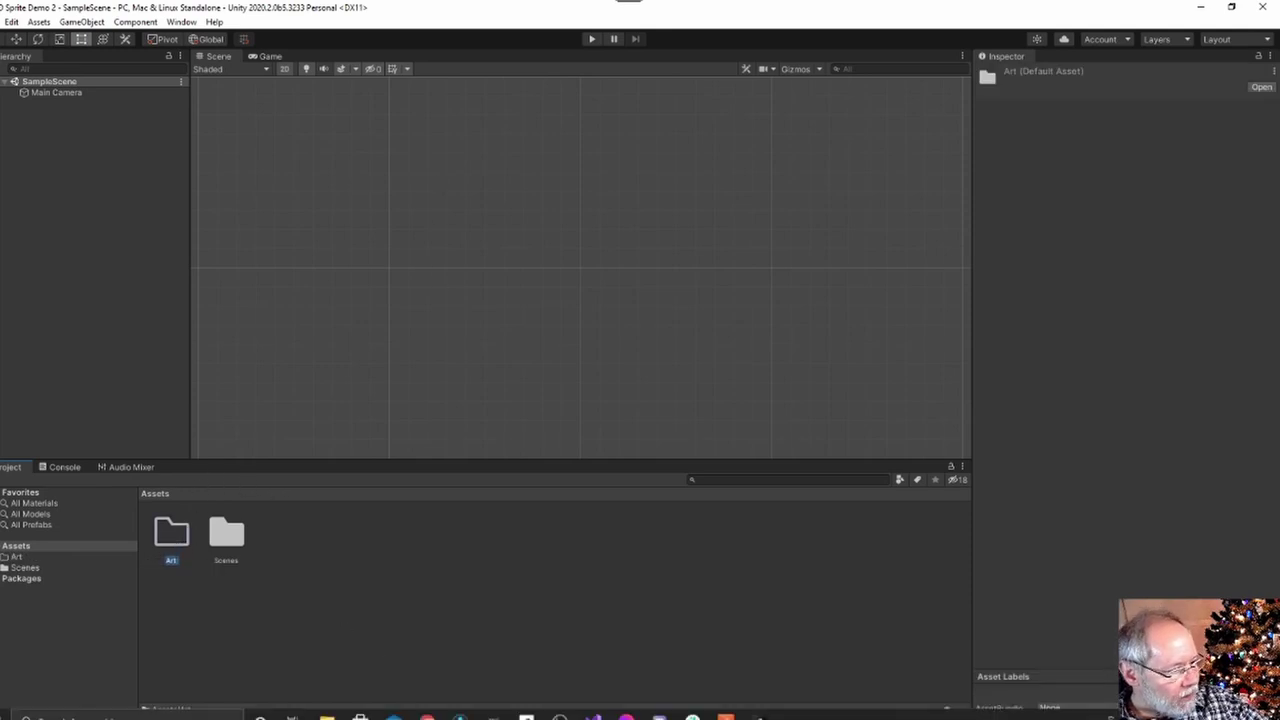
Import the Alien small and Grassy ground images from the file explorer into the Art folder.
mouse_move(320, 718)
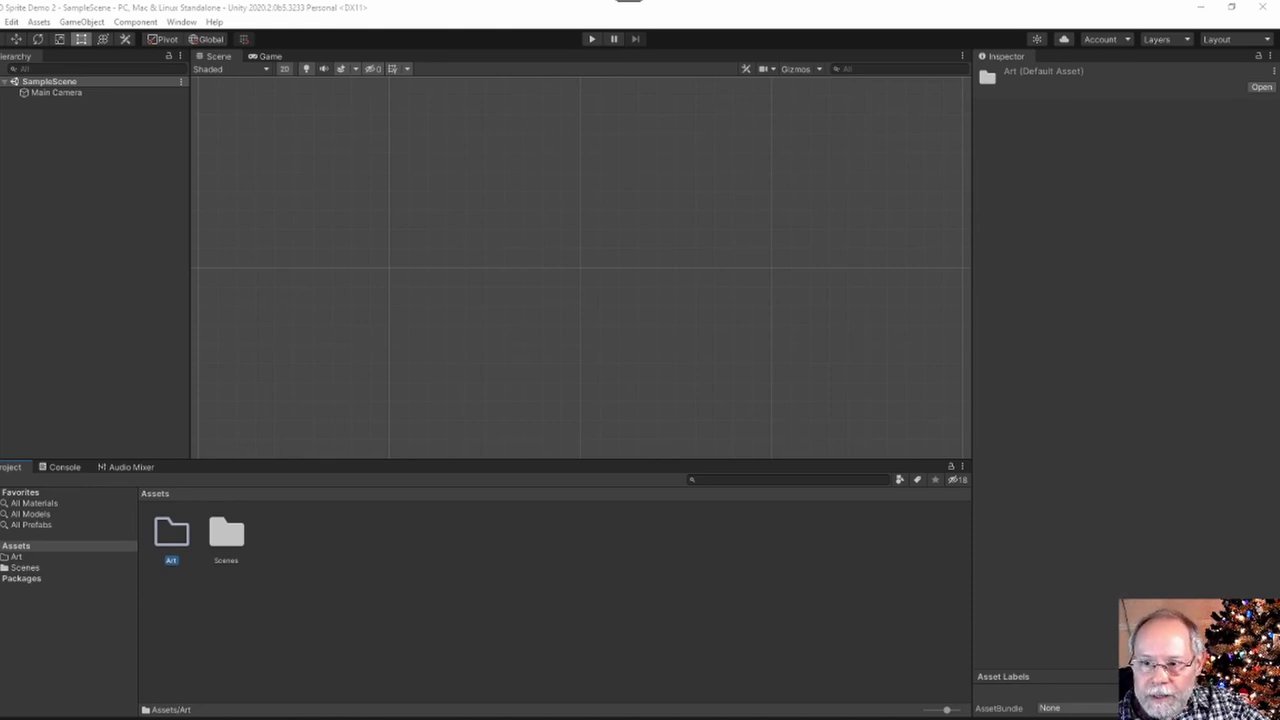
drag(1217, 543, 188, 540)
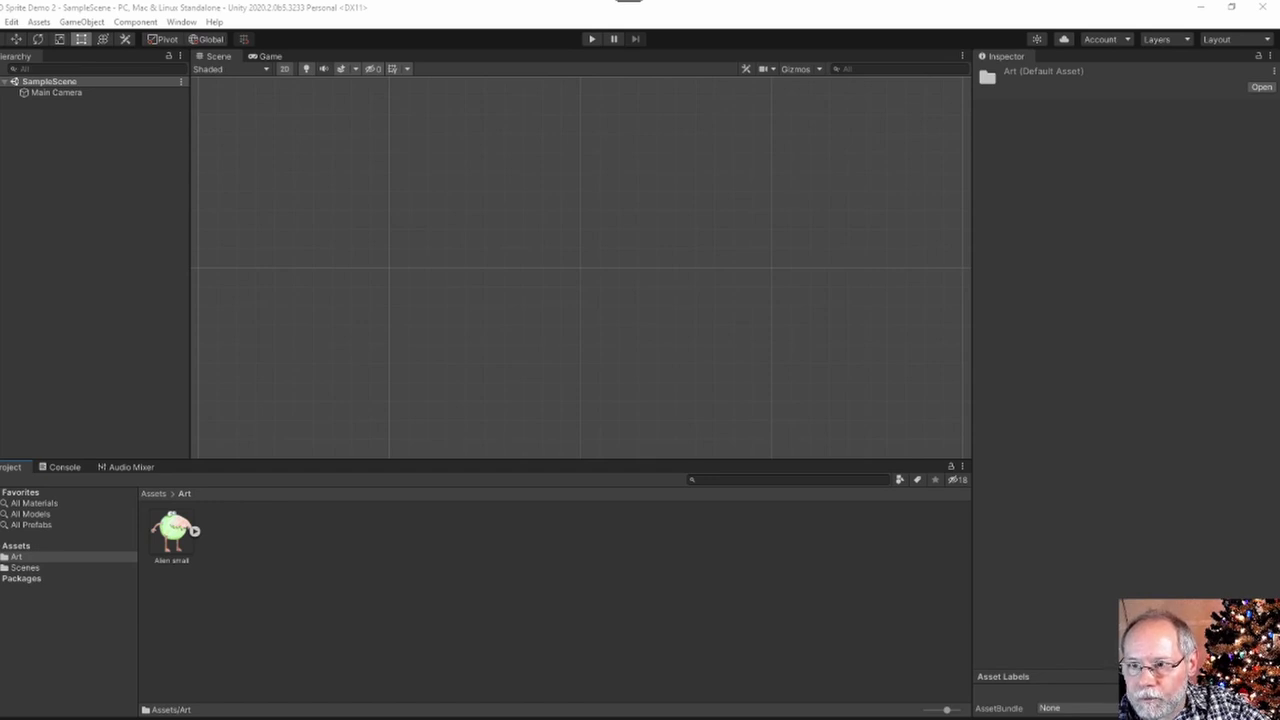
drag(1135, 508, 230, 540)
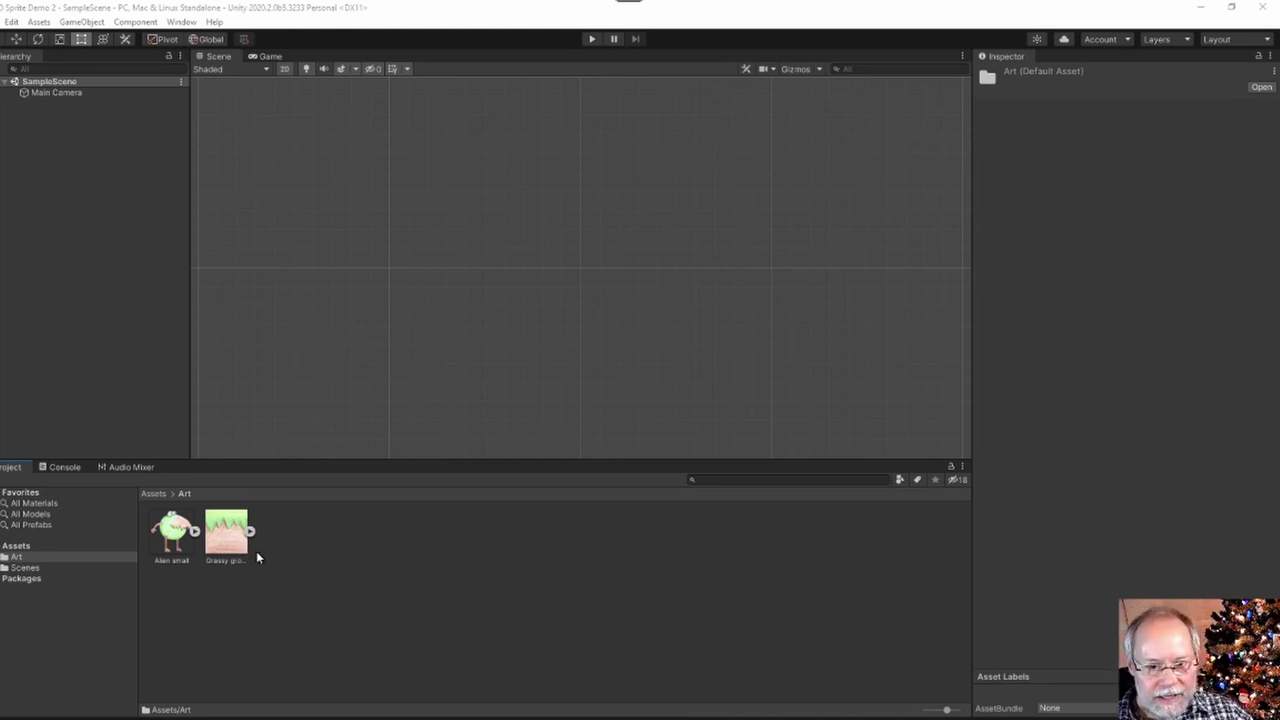
Add the Alien small sprite from the Art folder to SampleScene and test-run the game.
click(18, 545)
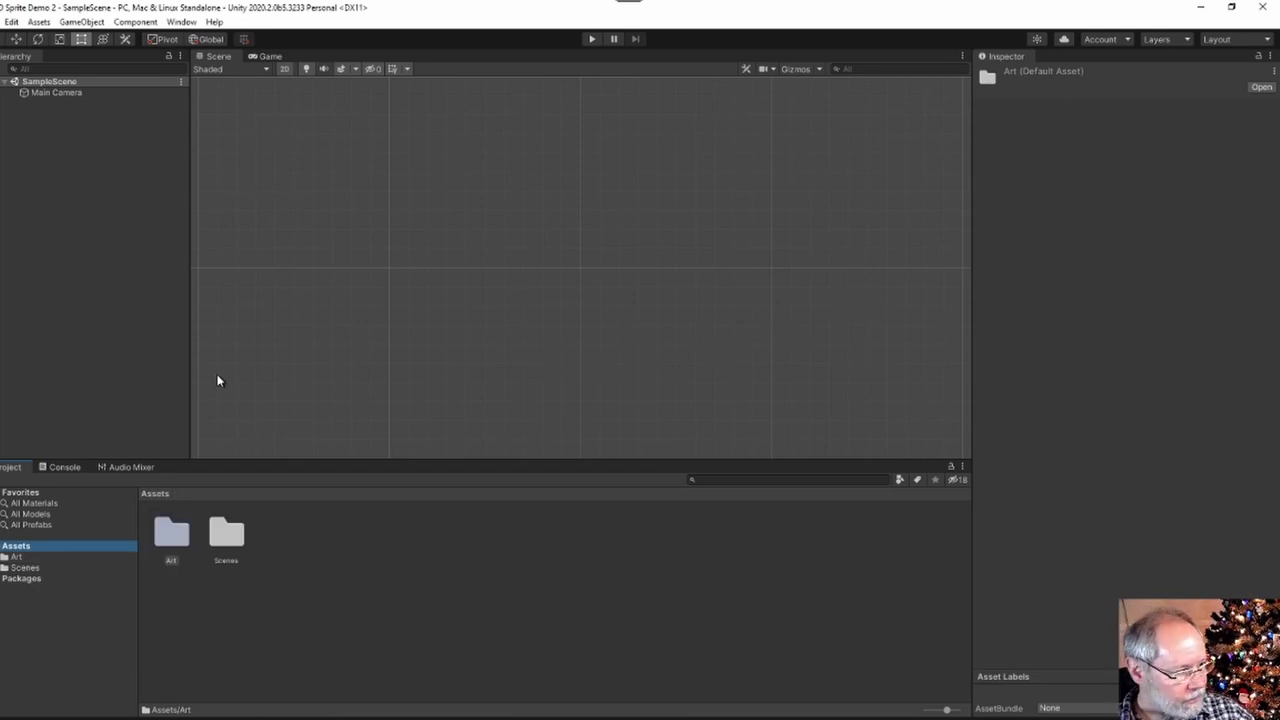
double_click(172, 539)
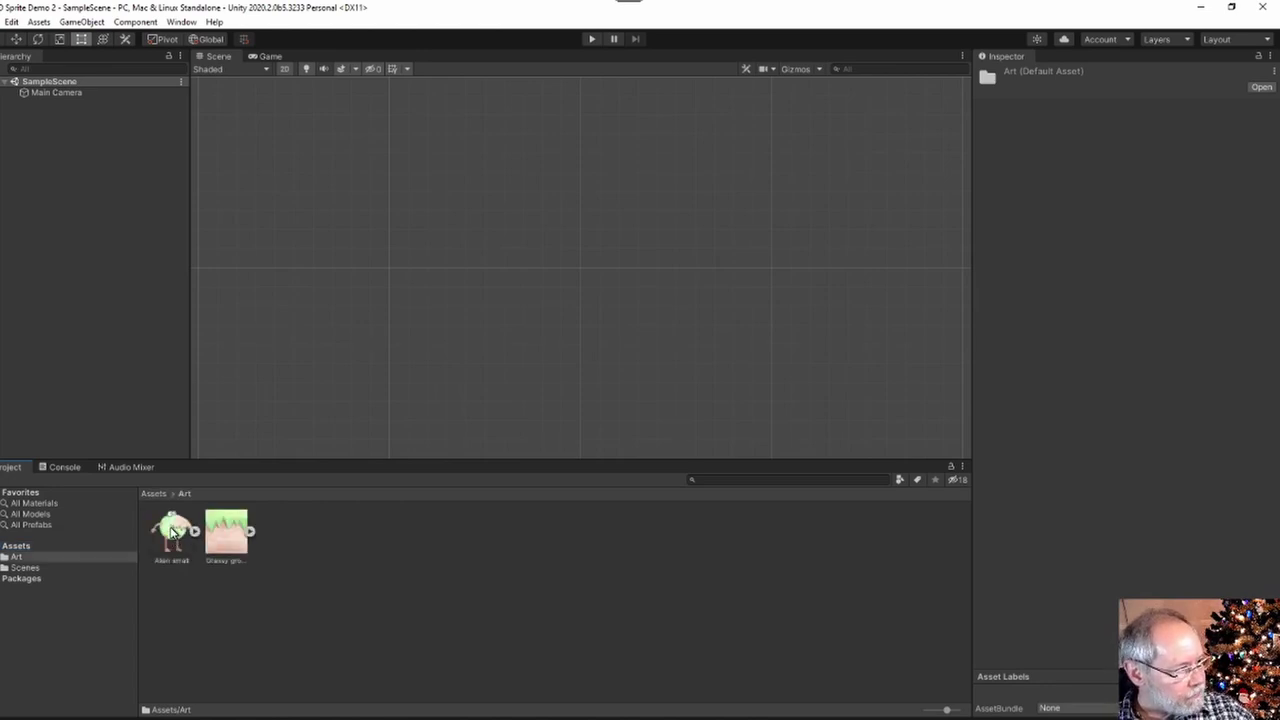
drag(172, 533, 104, 258)
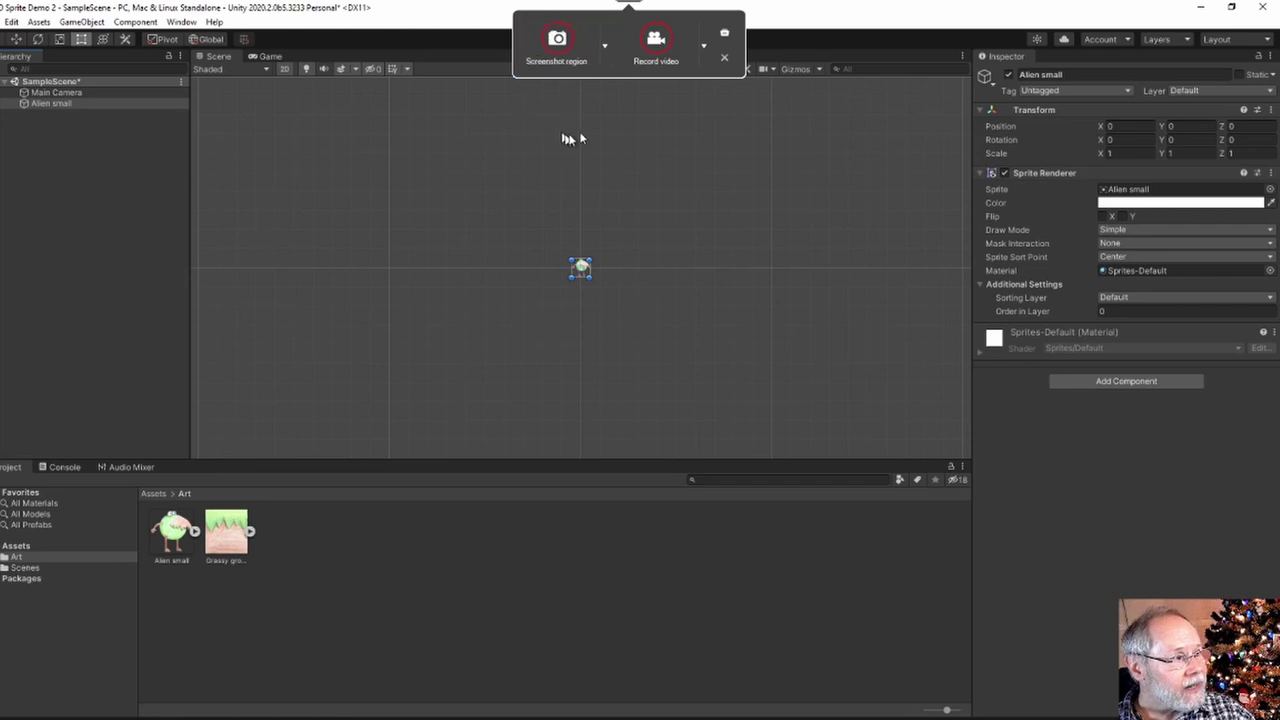
click(591, 38)
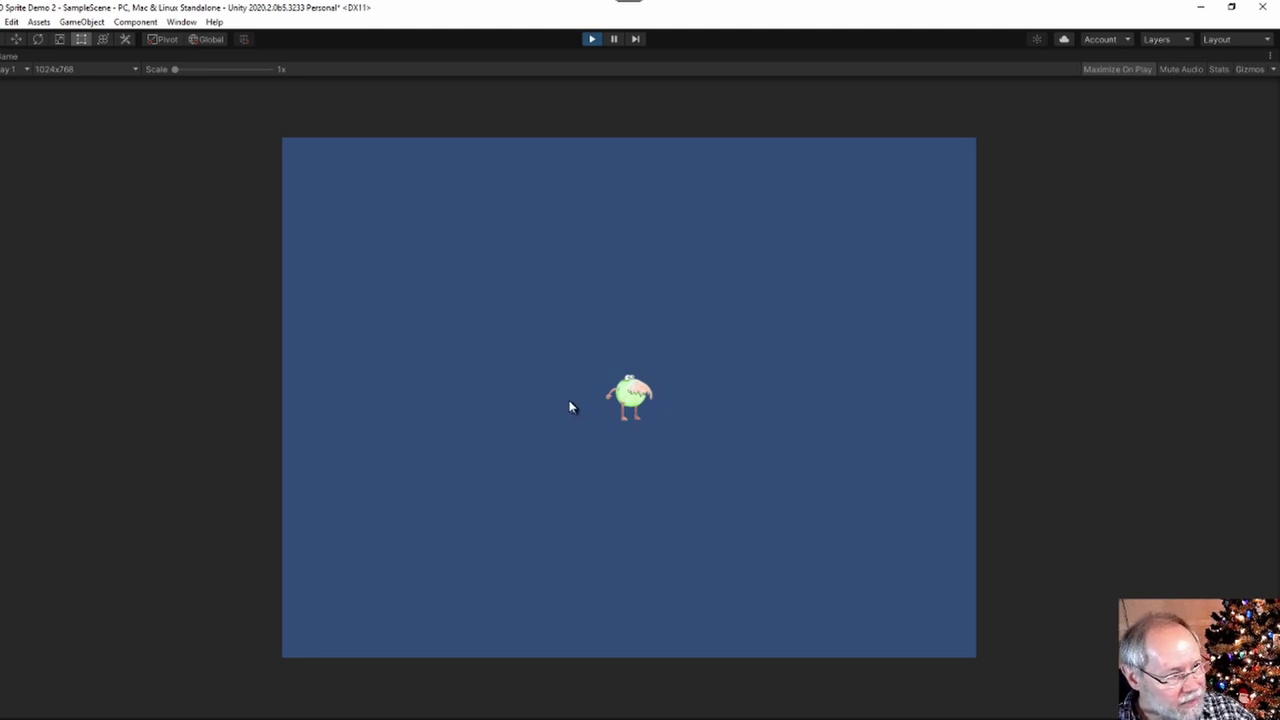
click(591, 40)
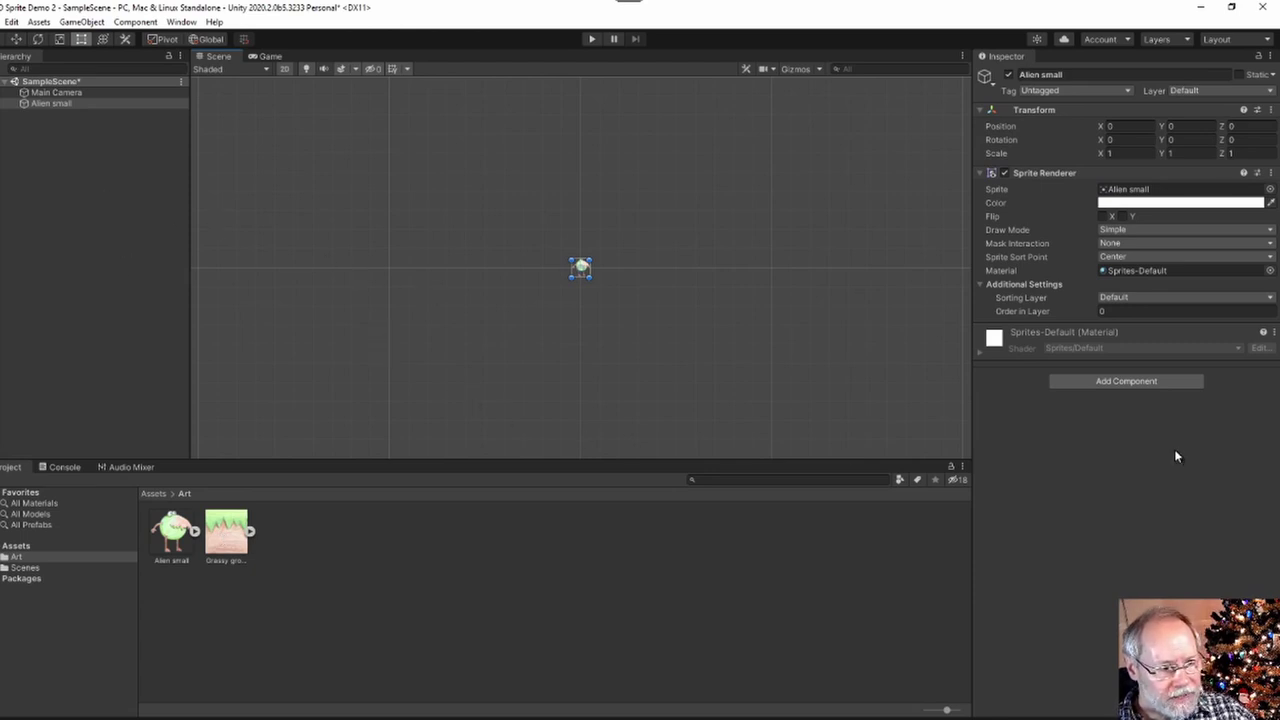
Add a Rigidbody 2D component to the Alien small object and test-run the game with it.
click(1117, 384)
text(r)
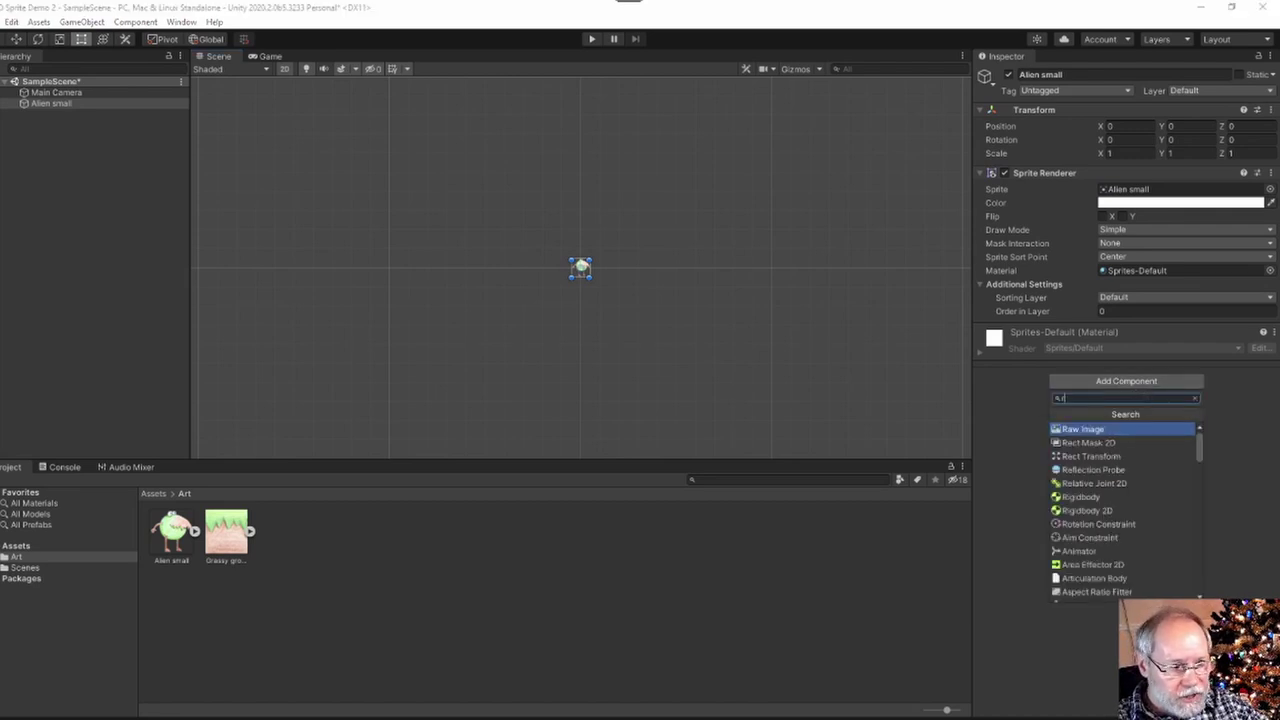
text(igi)
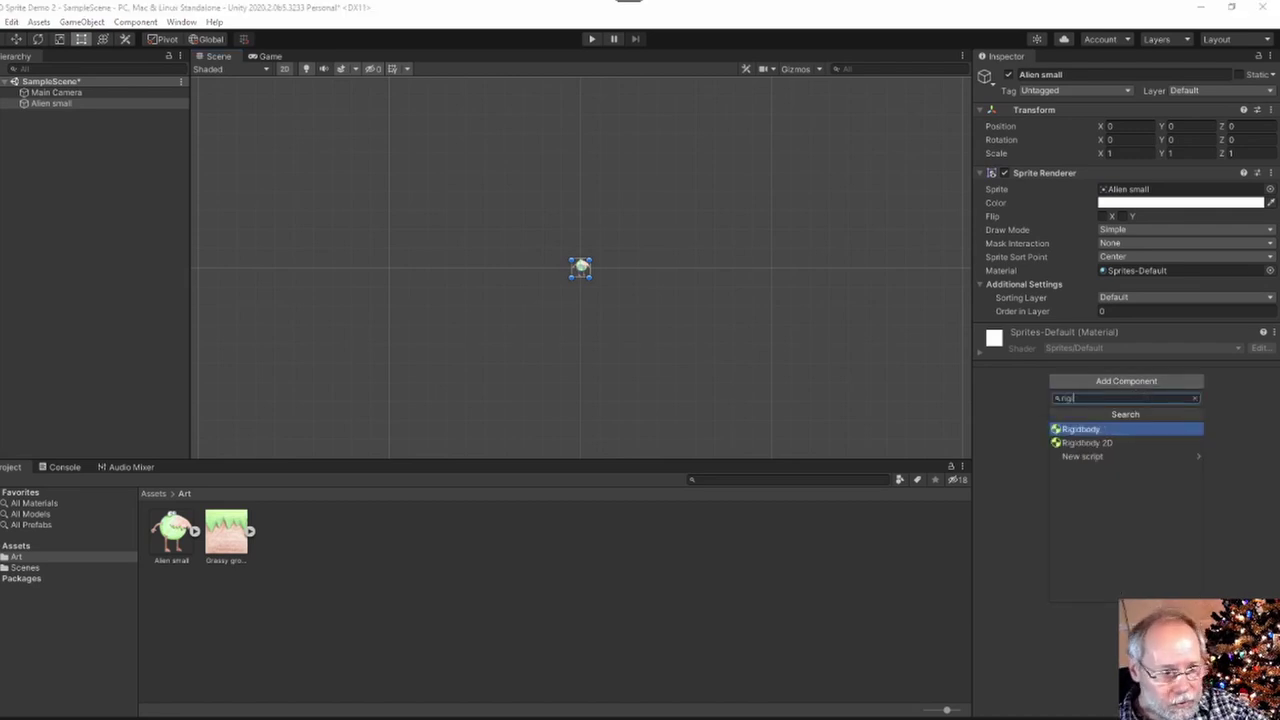
click(1120, 443)
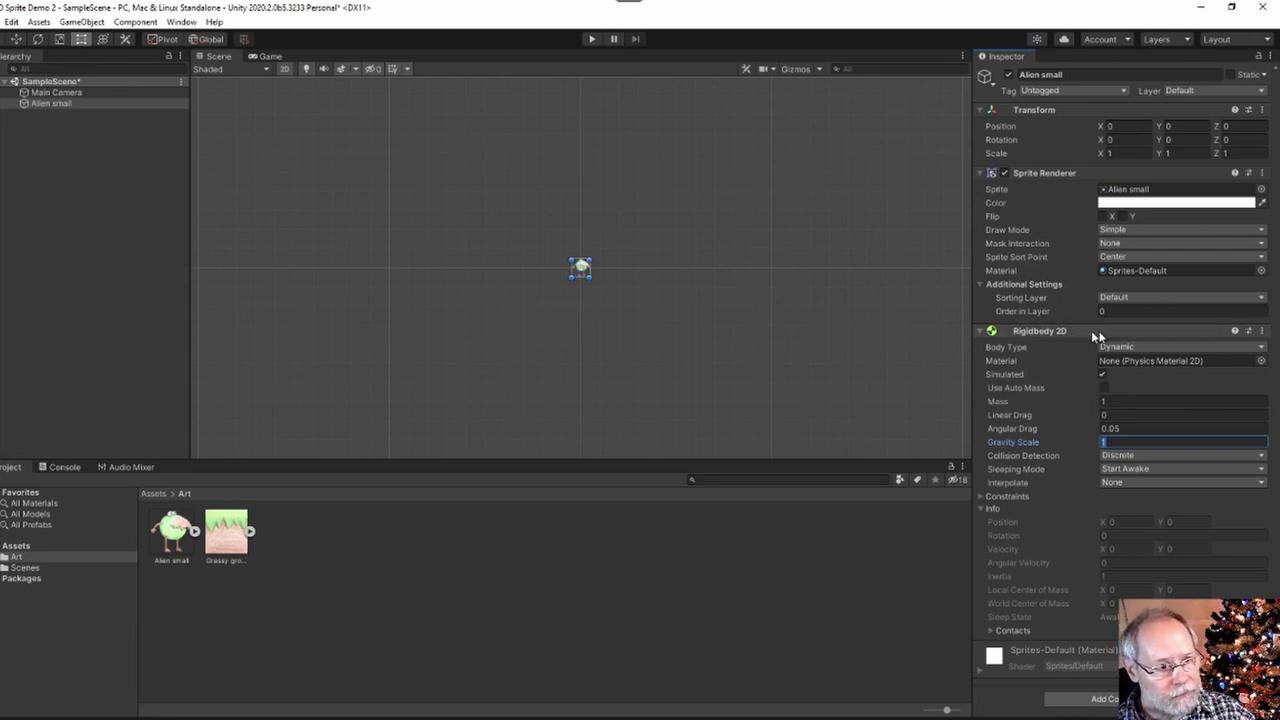
click(1100, 698)
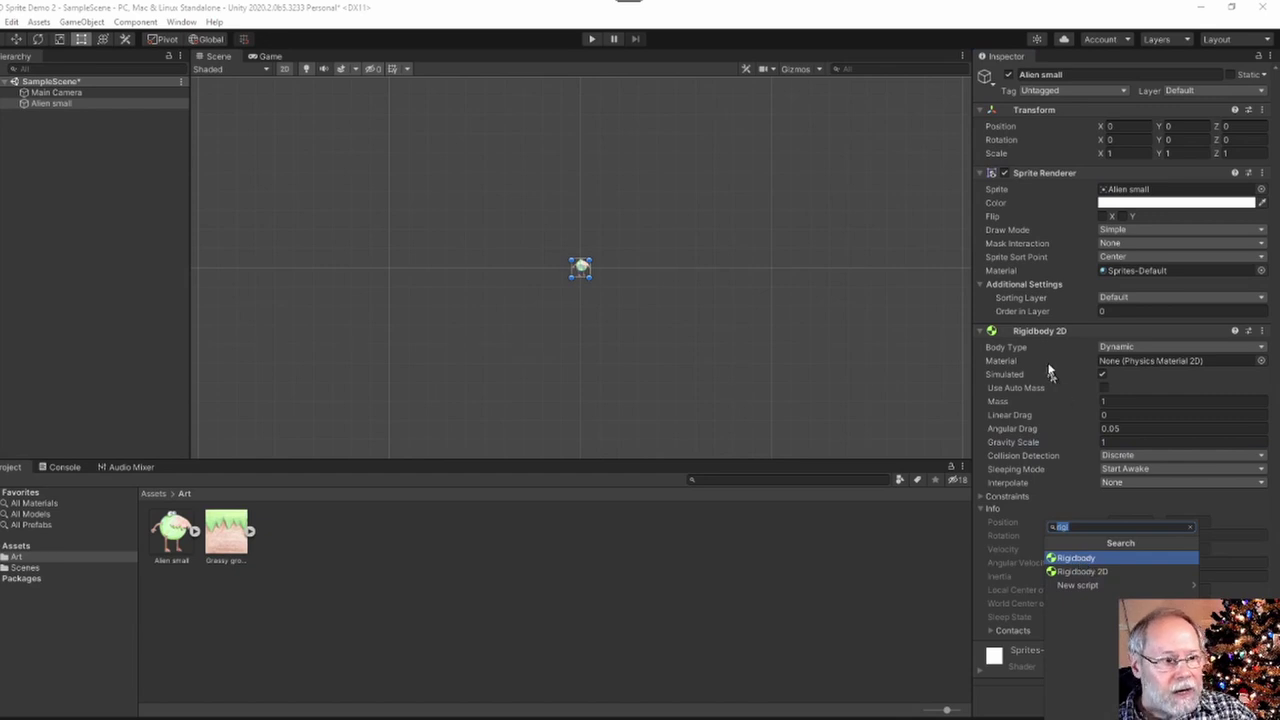
click(982, 333)
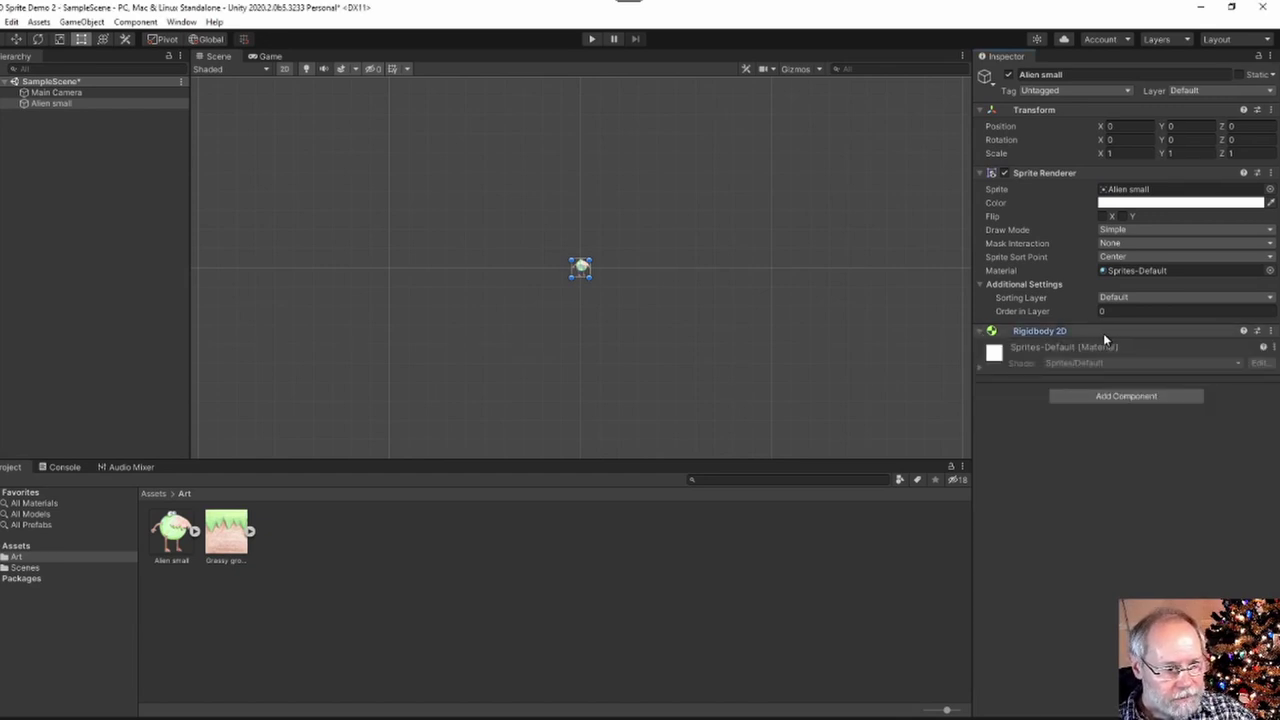
click(982, 333)
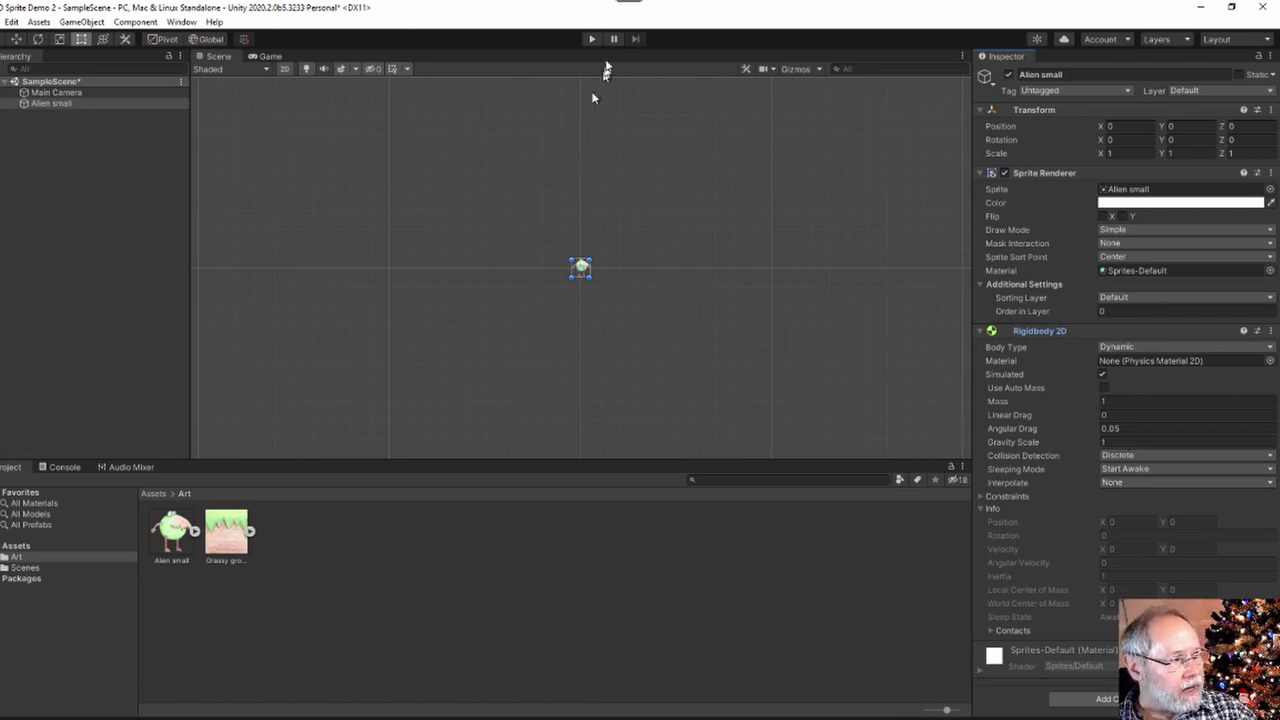
click(592, 40)
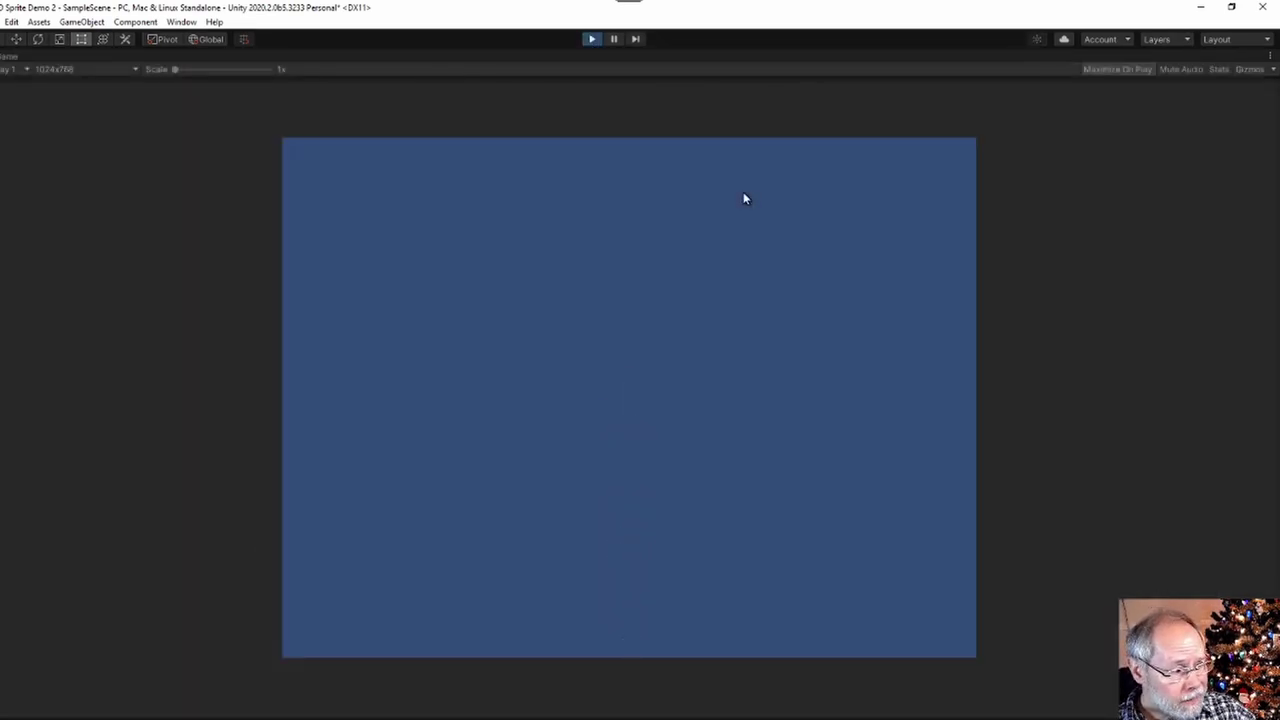
click(592, 40)
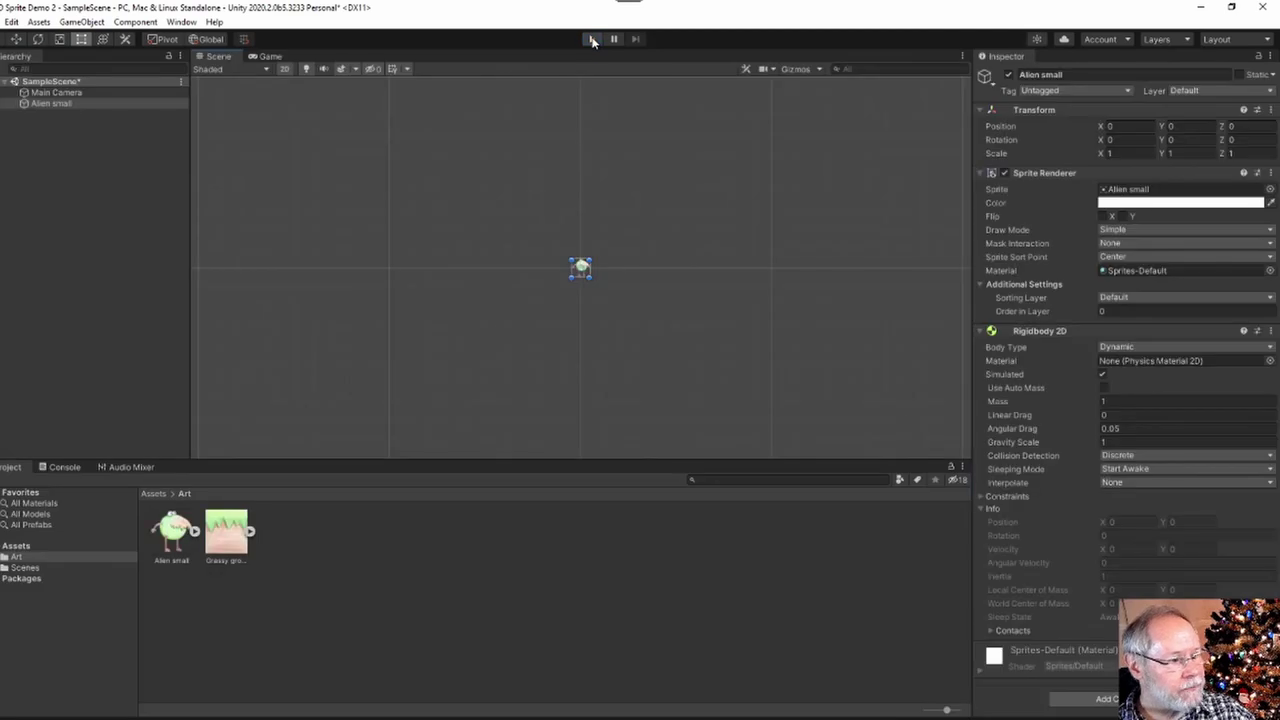
Turn off Simulated in the alien's Rigidbody 2D, test-run the game, and turn on Use Auto Mass.
click(1104, 377)
click(592, 39)
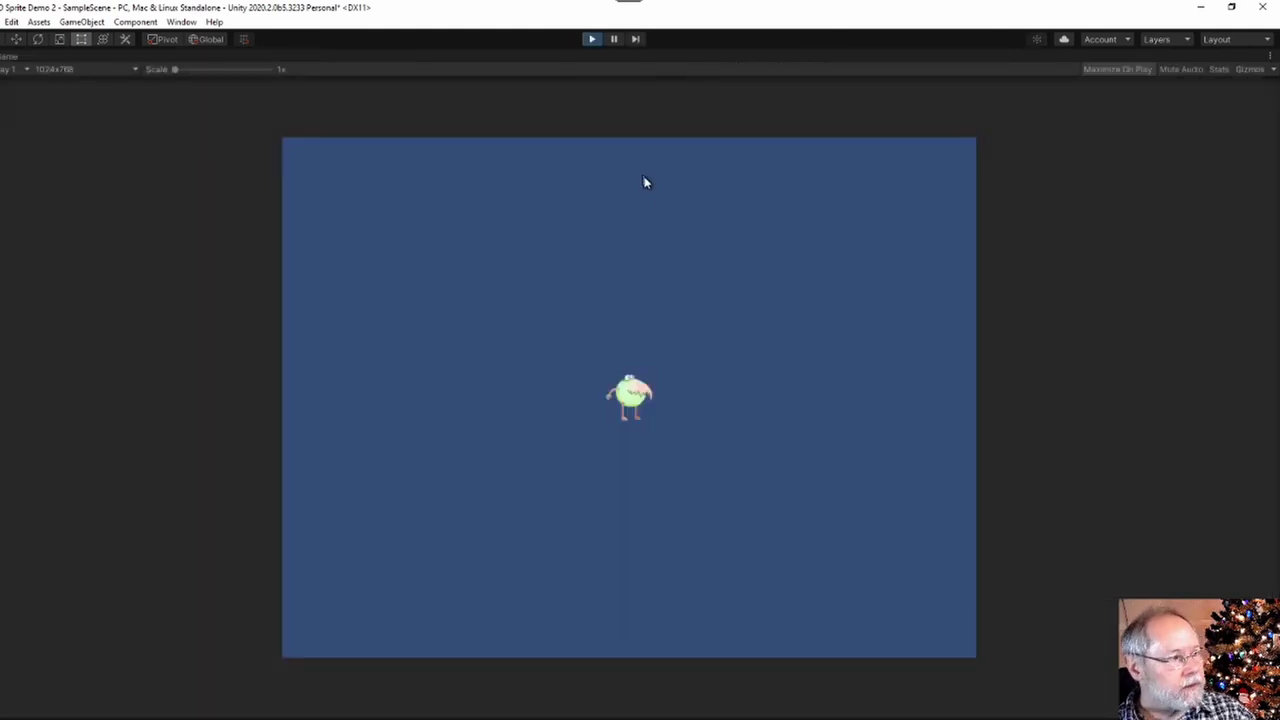
click(592, 40)
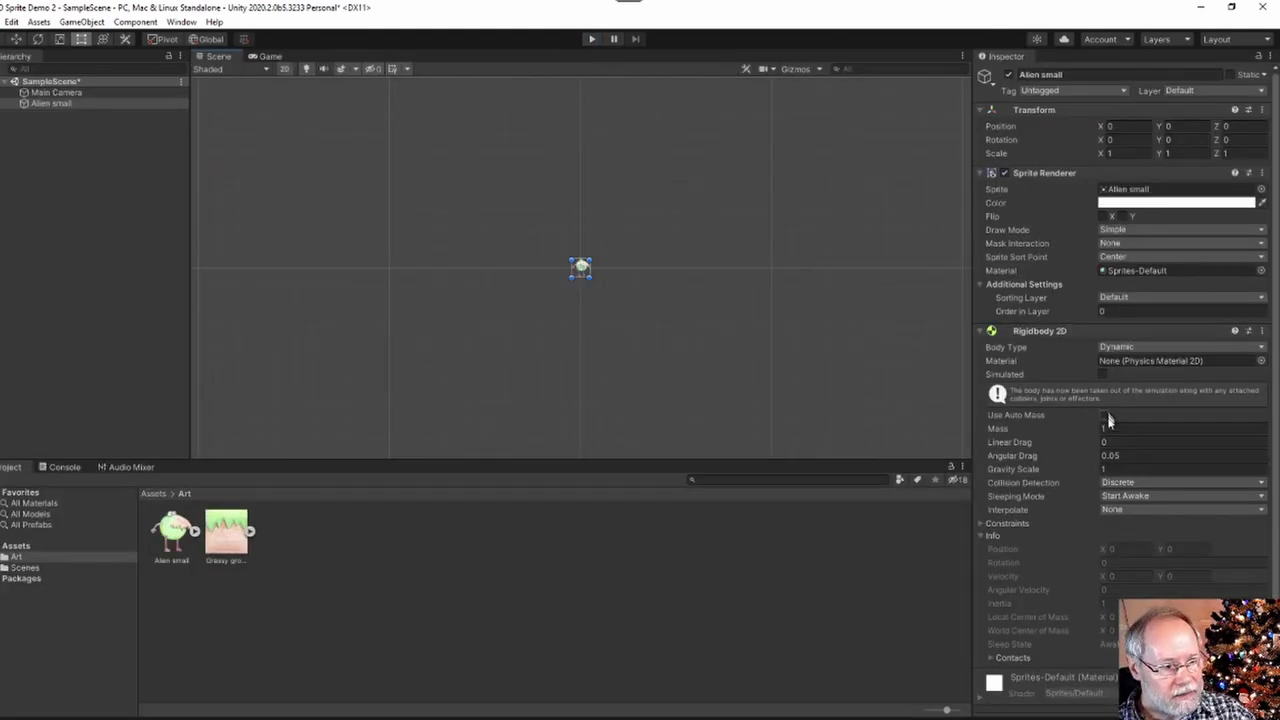
click(1104, 416)
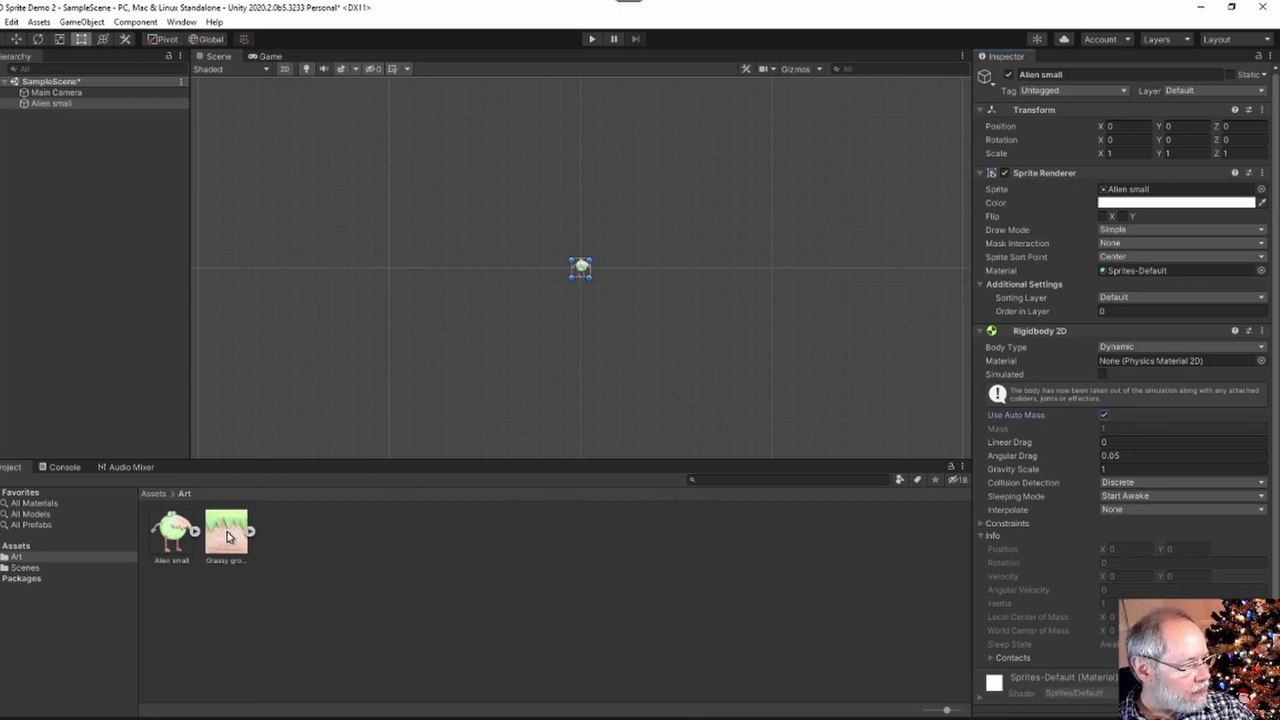
Add the Grassy ground sprite from the Art folder to SampleScene as its own object.
drag(228, 537, 23, 167)
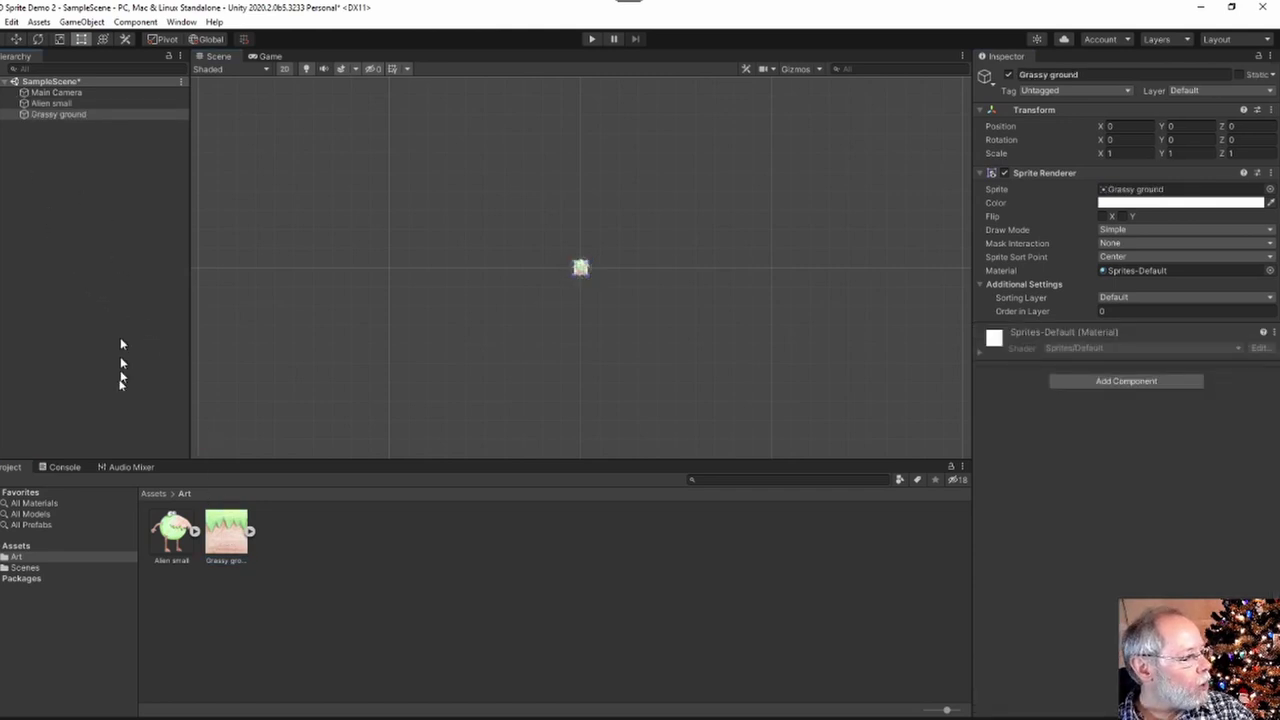
Add a Box Collider 2D component to the Alien small object and collapse its Rigidbody 2D settings.
click(50, 104)
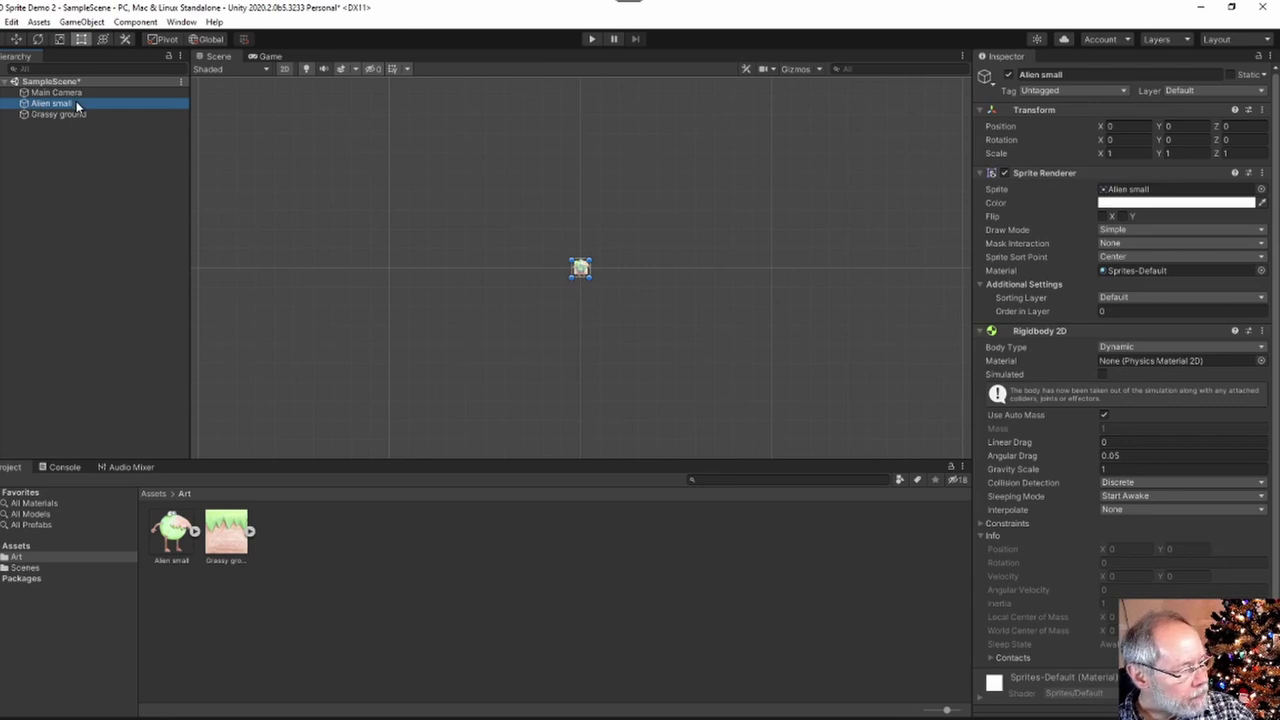
click(979, 333)
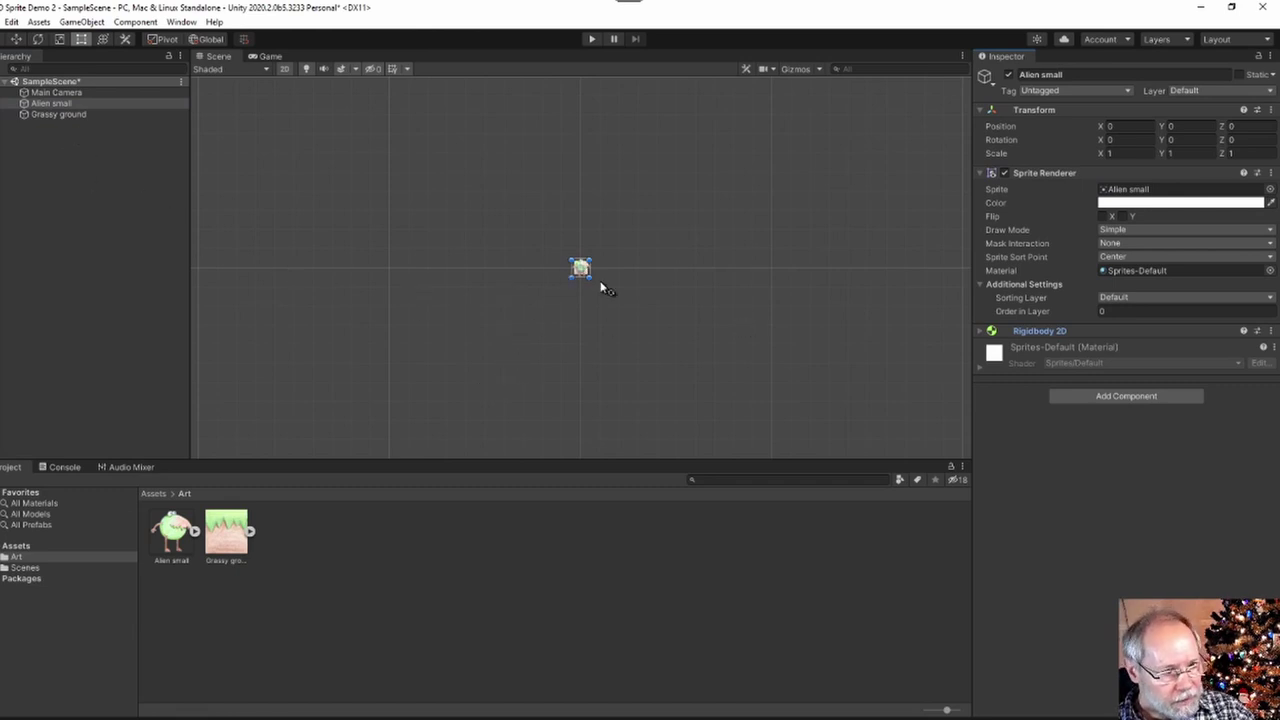
click(1125, 396)
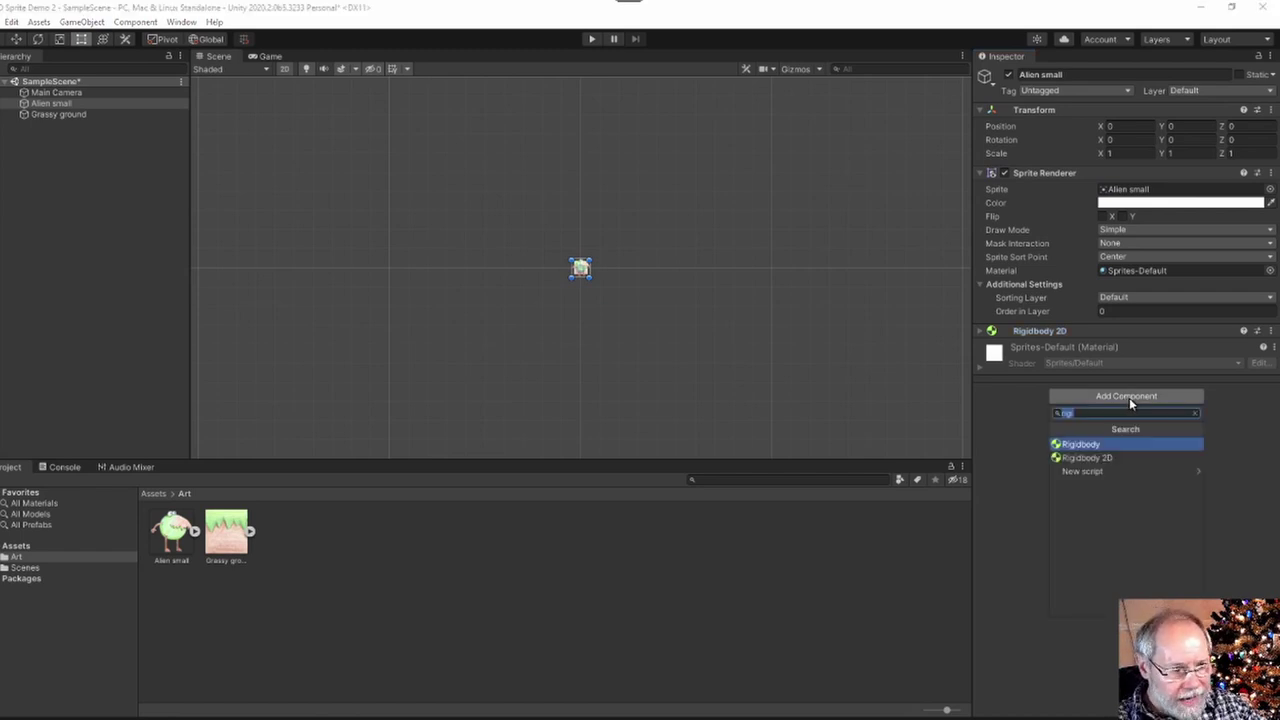
text(box)
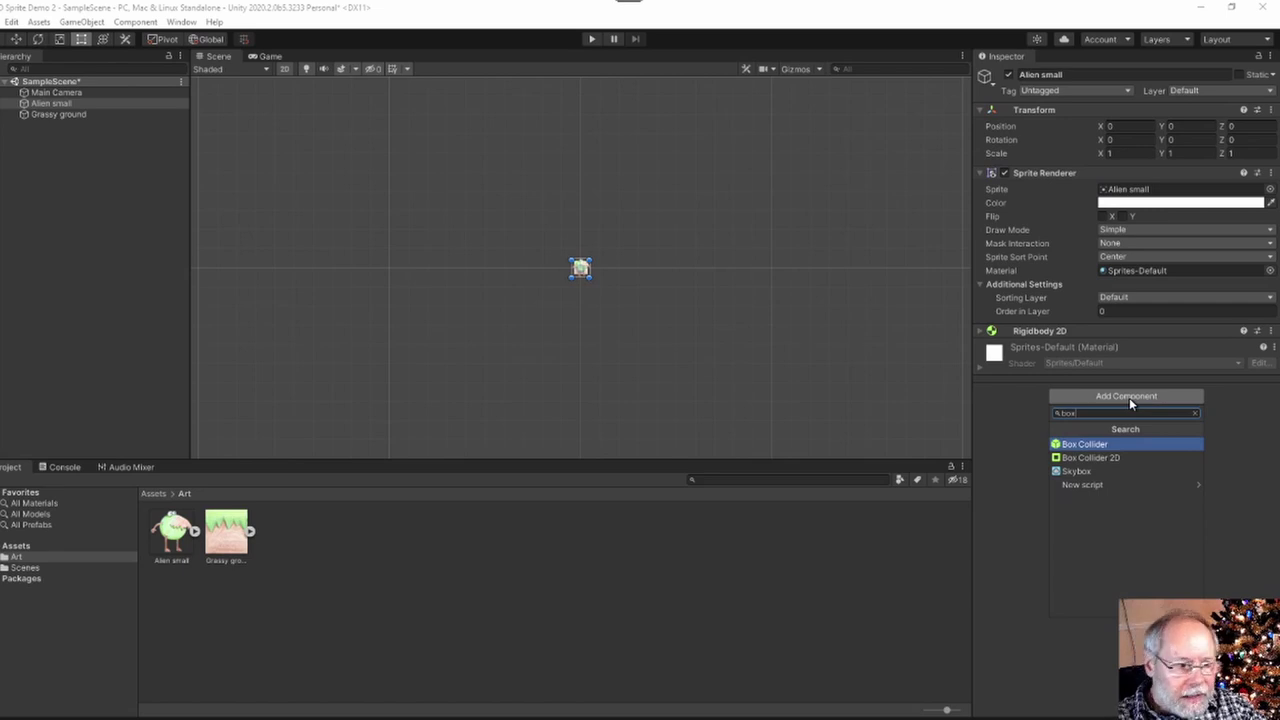
key(Down)
key(Return)
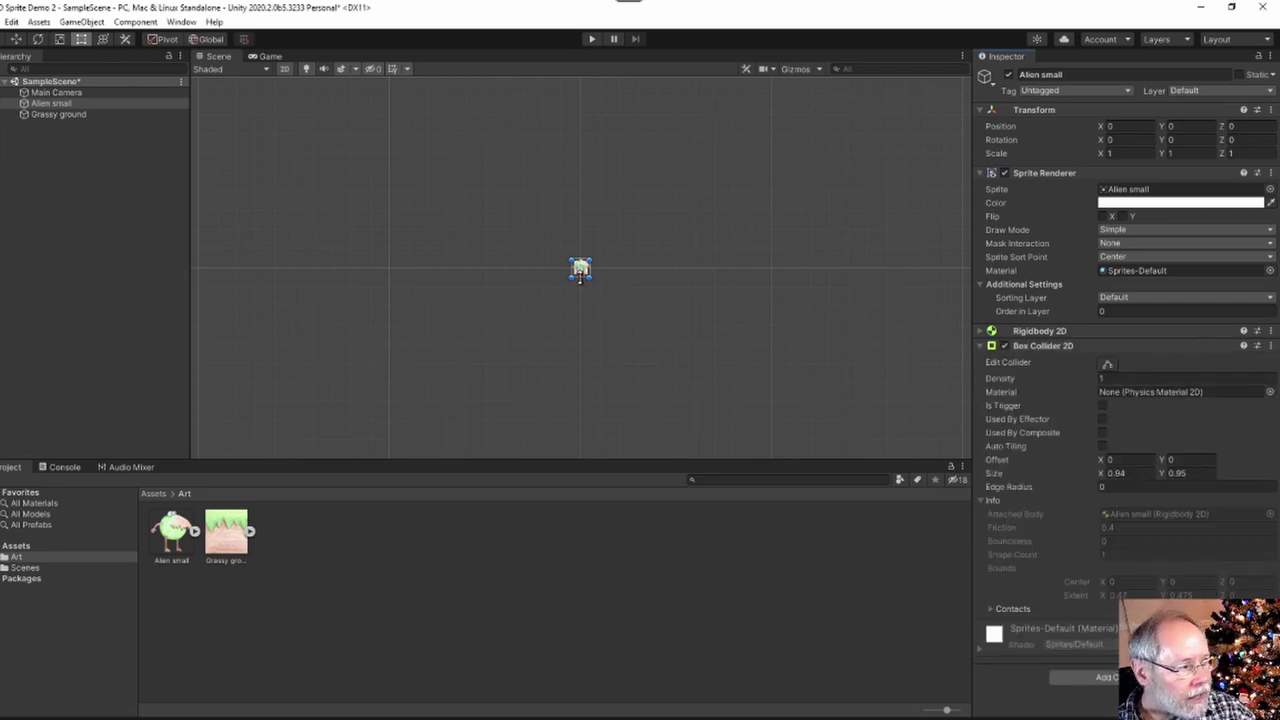
Check the alien's box collider outline and move the Alien small object straight up above the grassy ground, to about Y 1.04.
scroll(579, 272, up, 5)
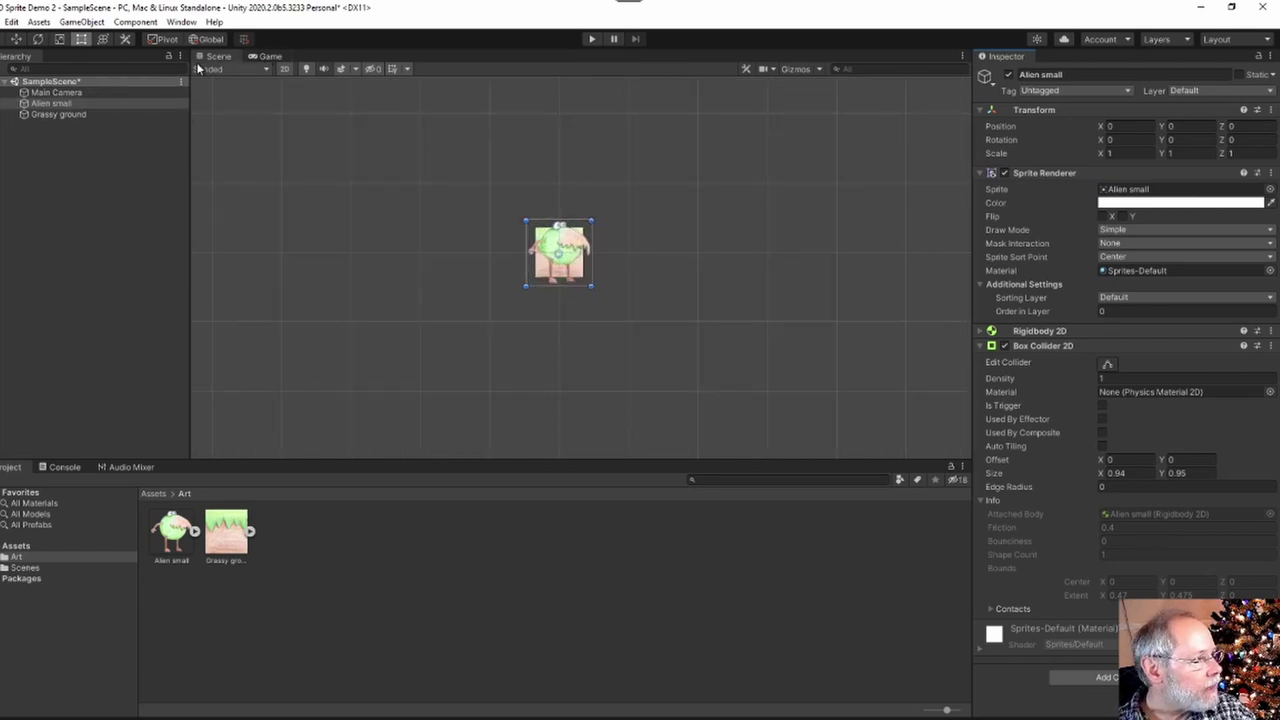
click(1075, 346)
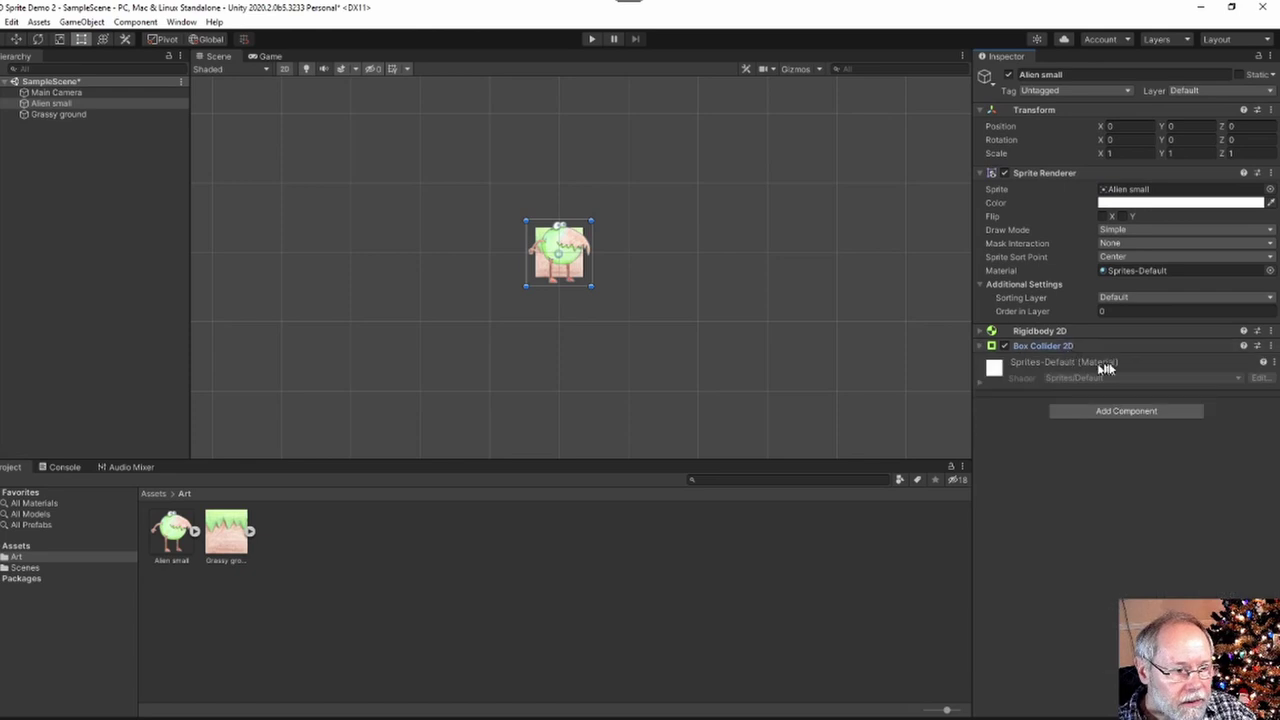
click(1047, 345)
click(1107, 364)
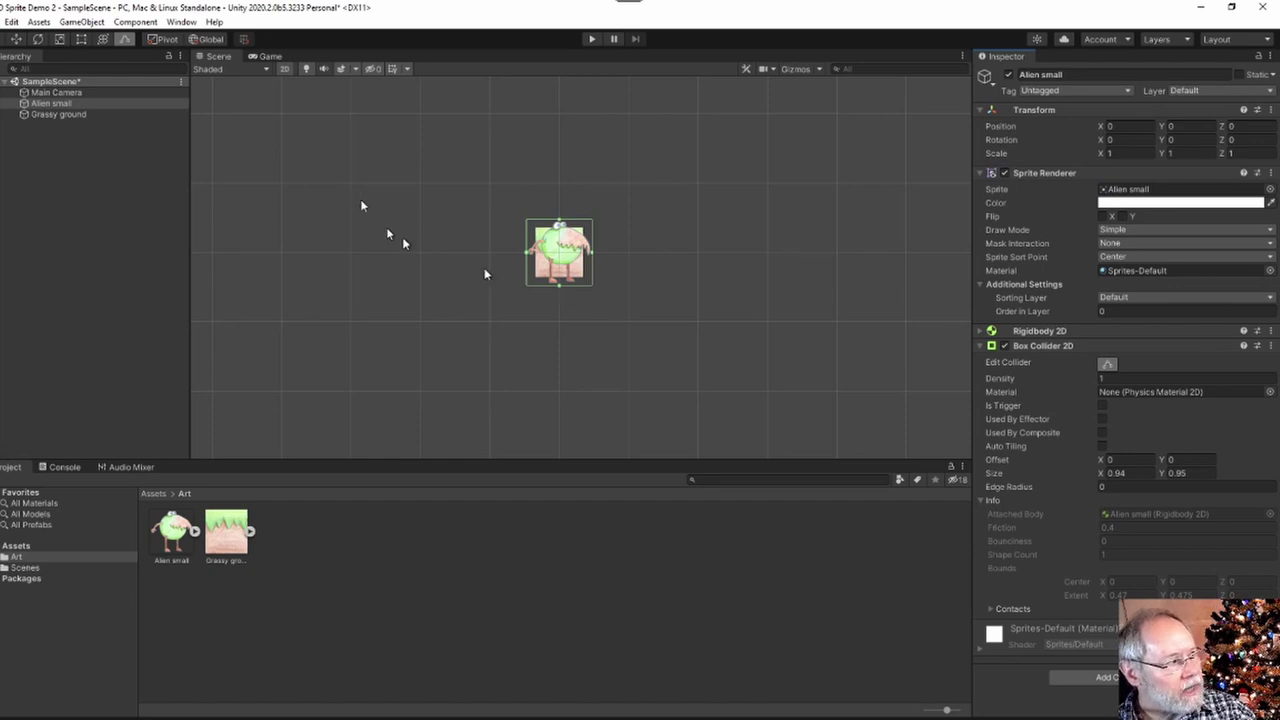
click(38, 39)
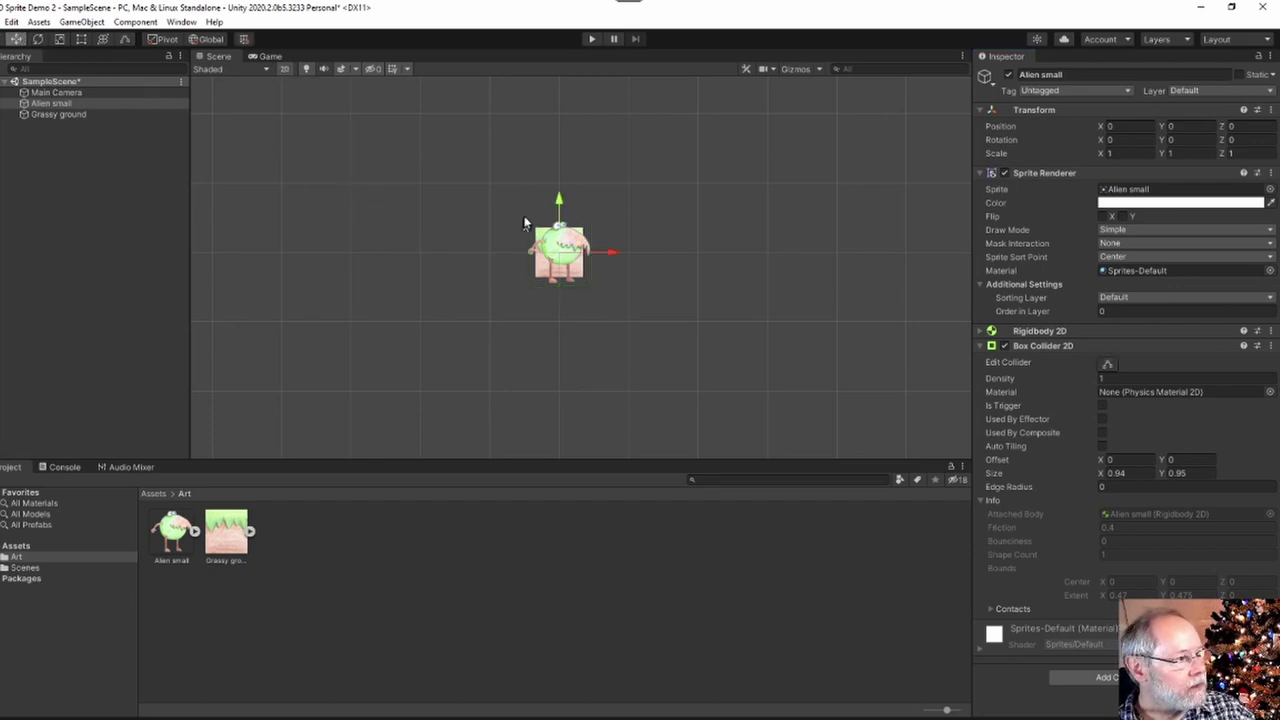
drag(562, 207, 560, 136)
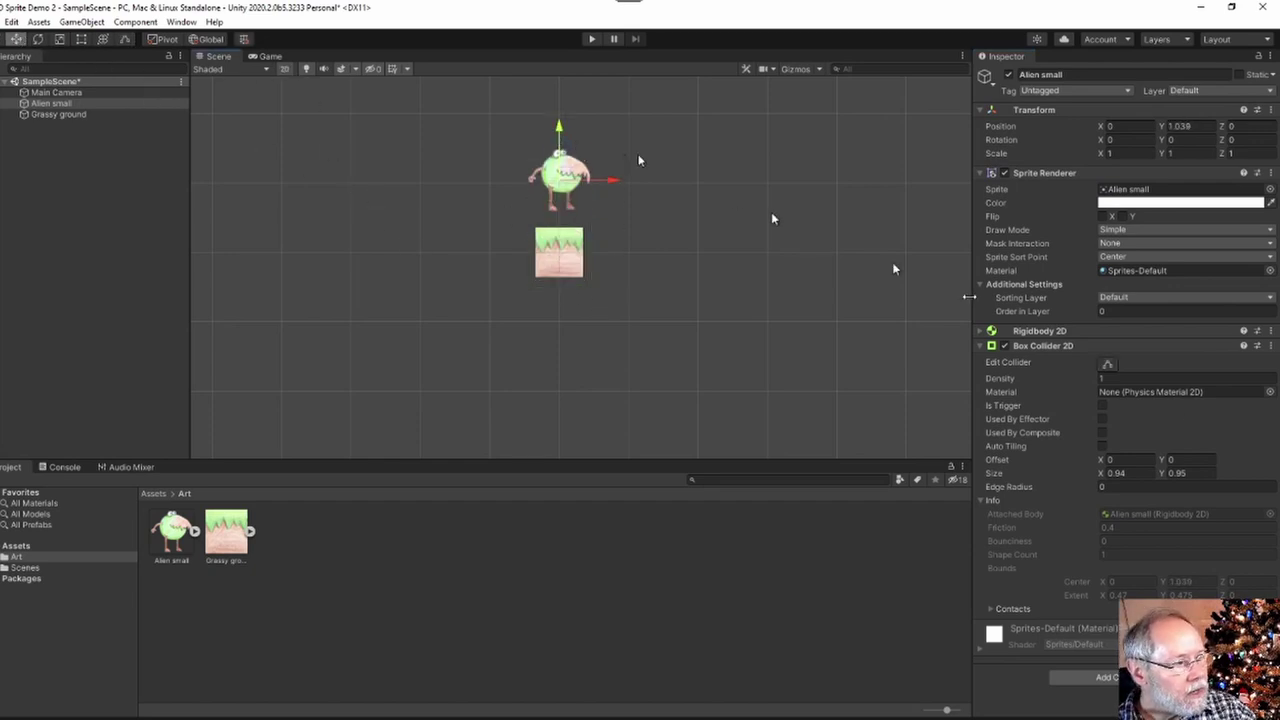
Replace the Box Collider 2D component on the Alien small object with a Polygon Collider 2D.
click(1090, 346)
click(1072, 347)
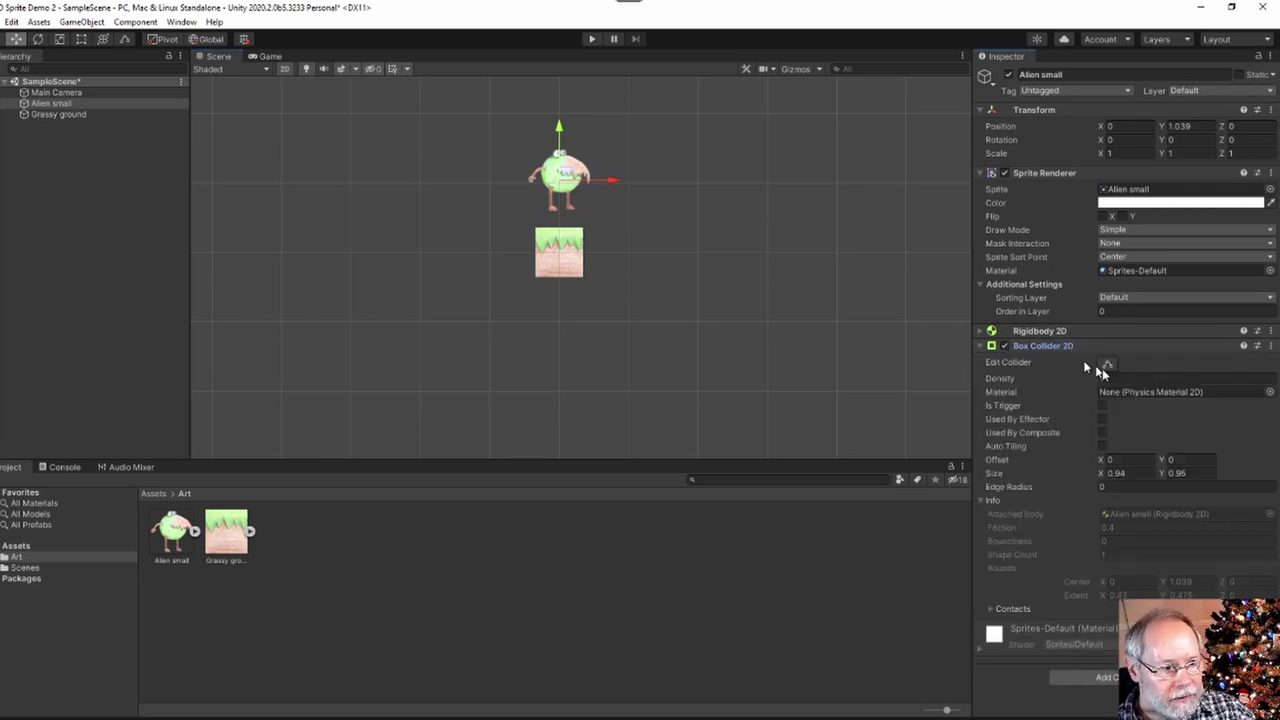
click(1107, 365)
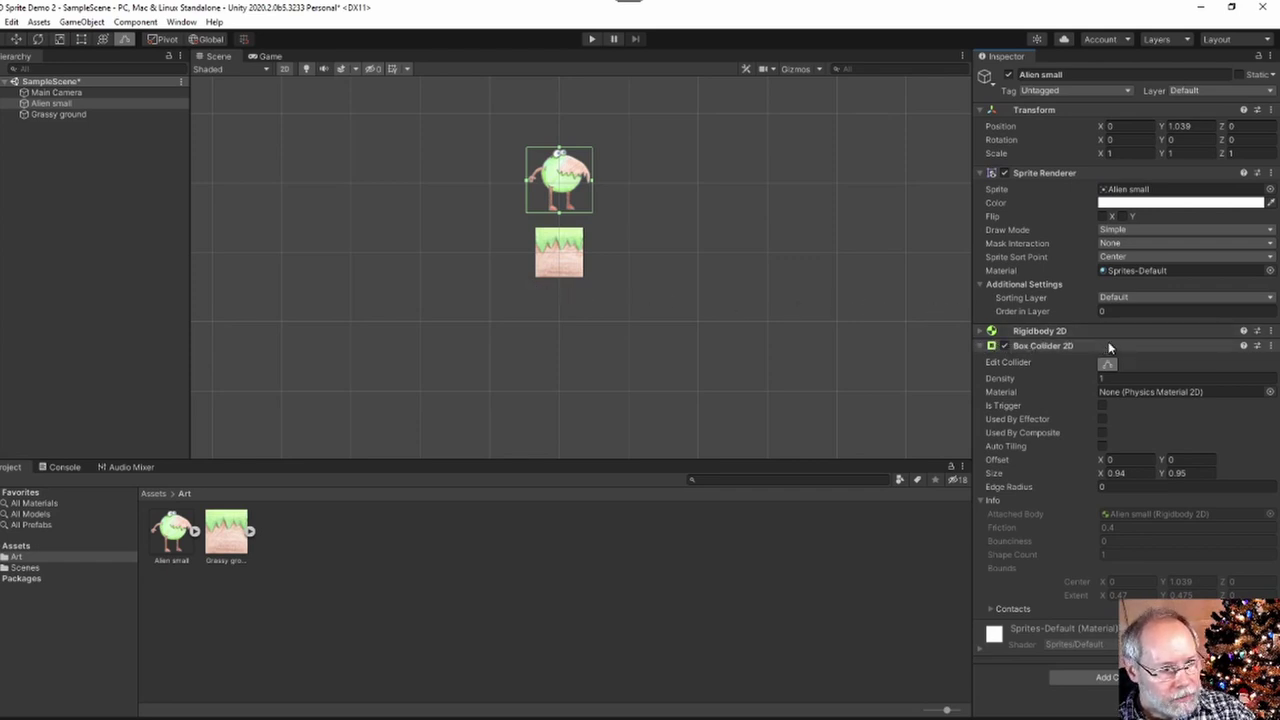
right_click(1100, 347)
click(1157, 371)
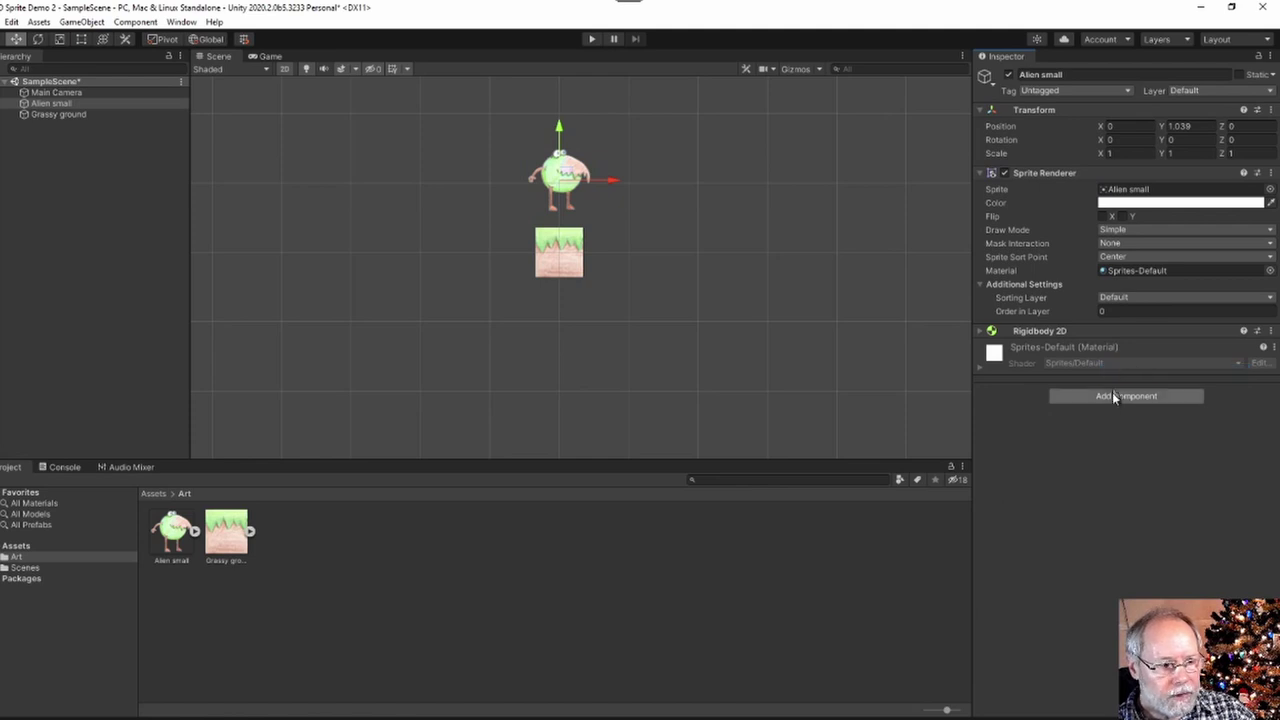
click(1112, 395)
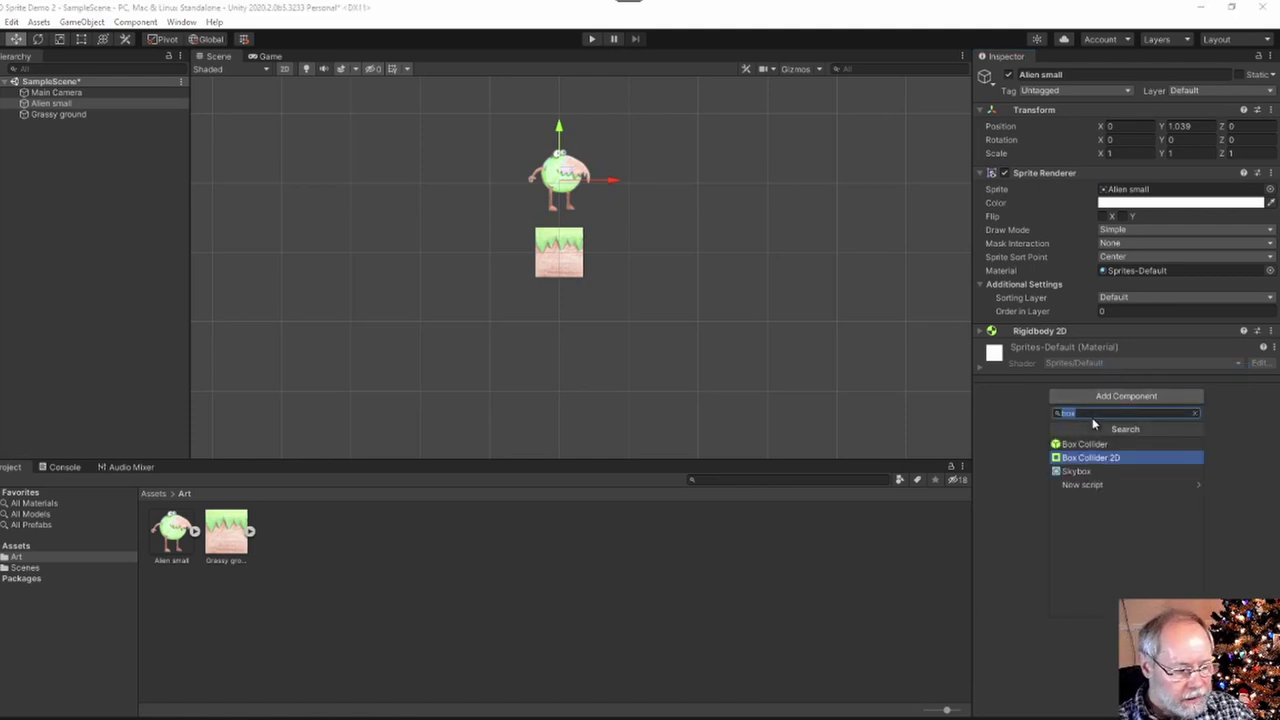
text(pol)
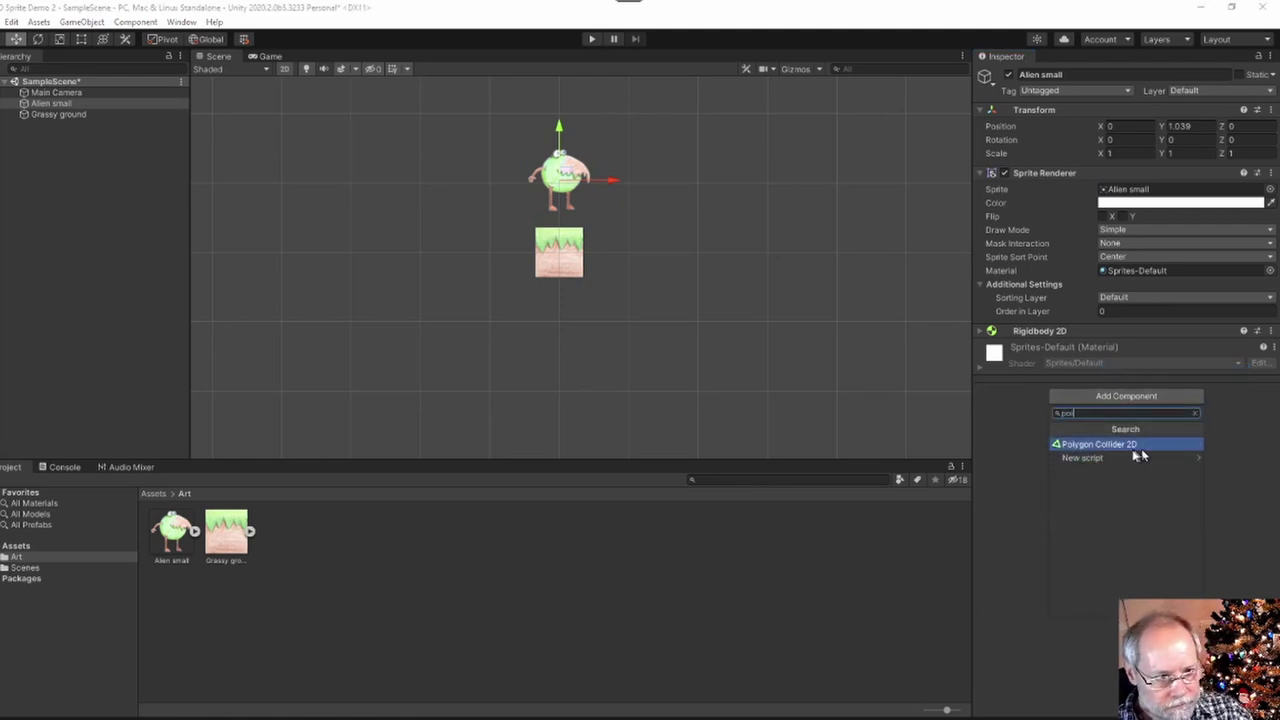
click(1123, 445)
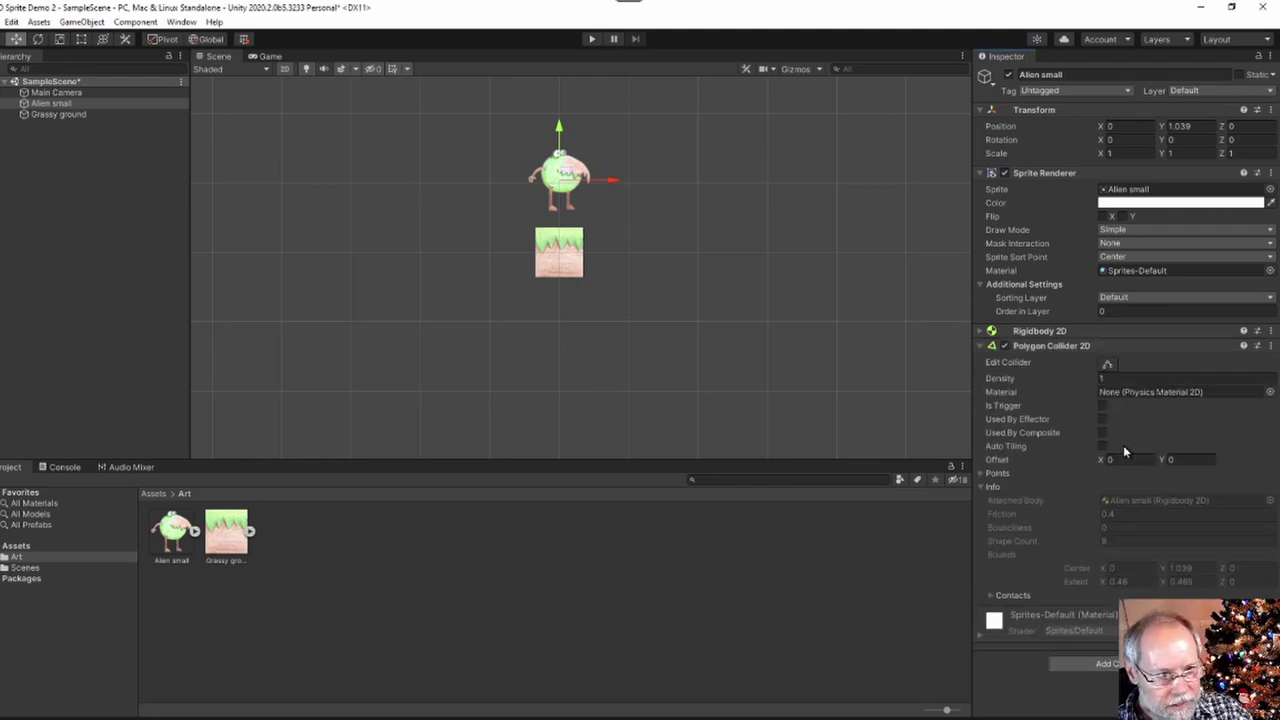
Reshape the alien's polygon collider outline below the arm and around the foot, and collapse the collider's settings.
click(1107, 365)
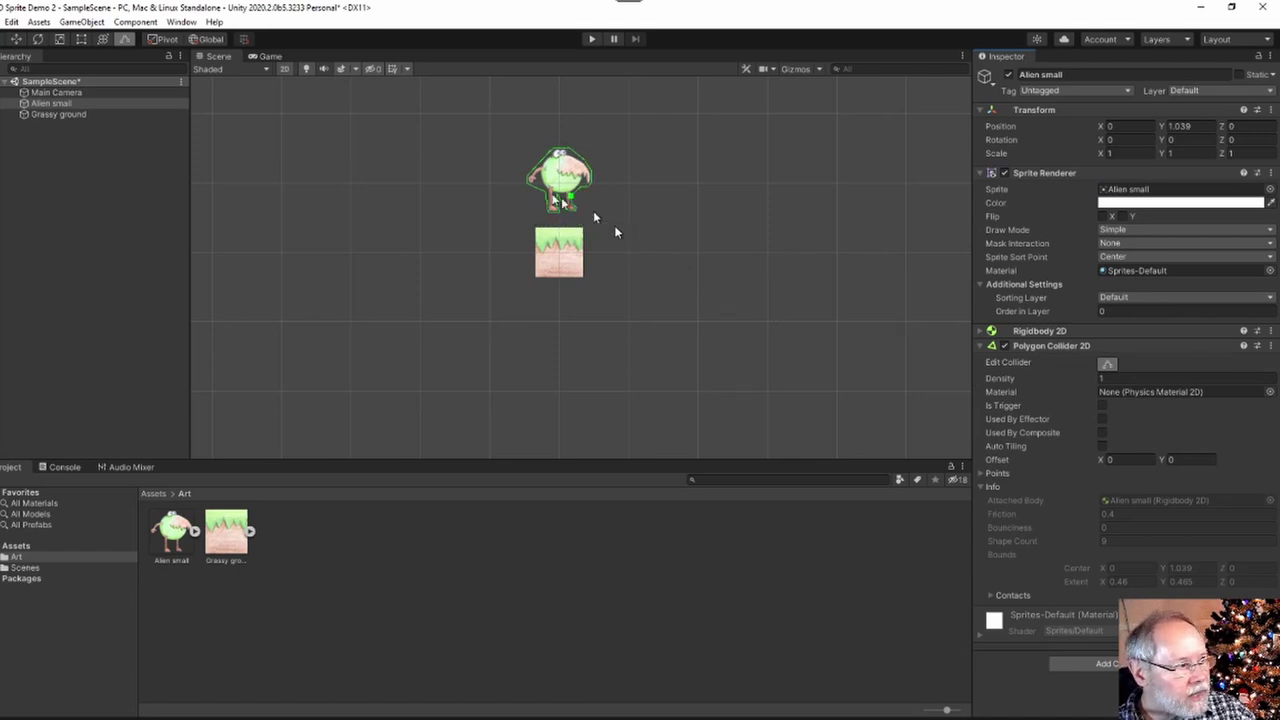
scroll(545, 198, up, 2)
scroll(543, 193, up, 3)
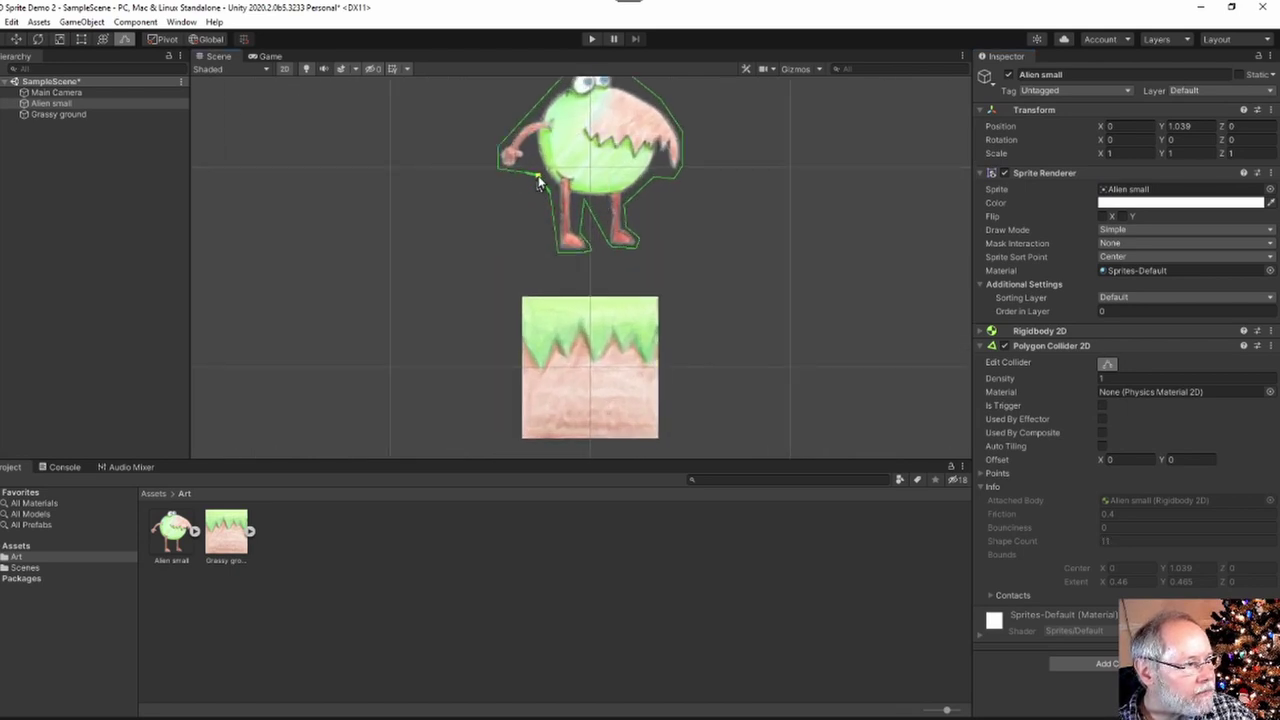
drag(538, 172, 549, 238)
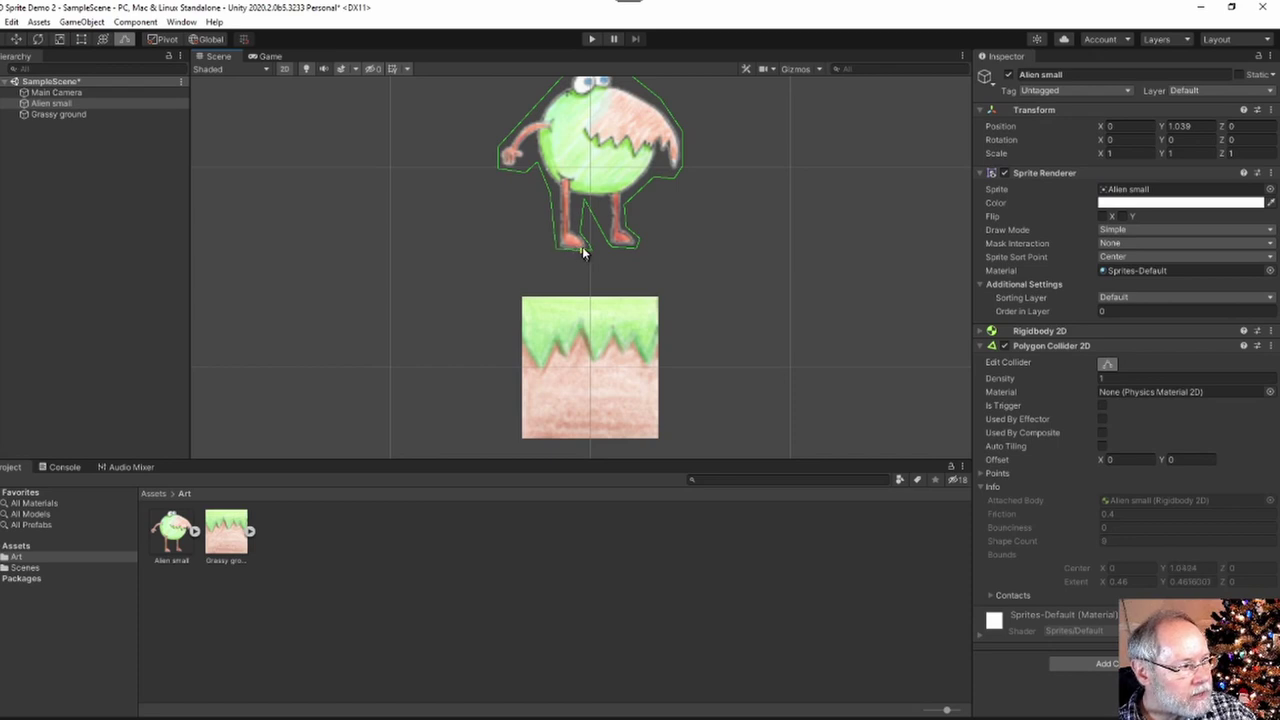
drag(582, 246, 594, 254)
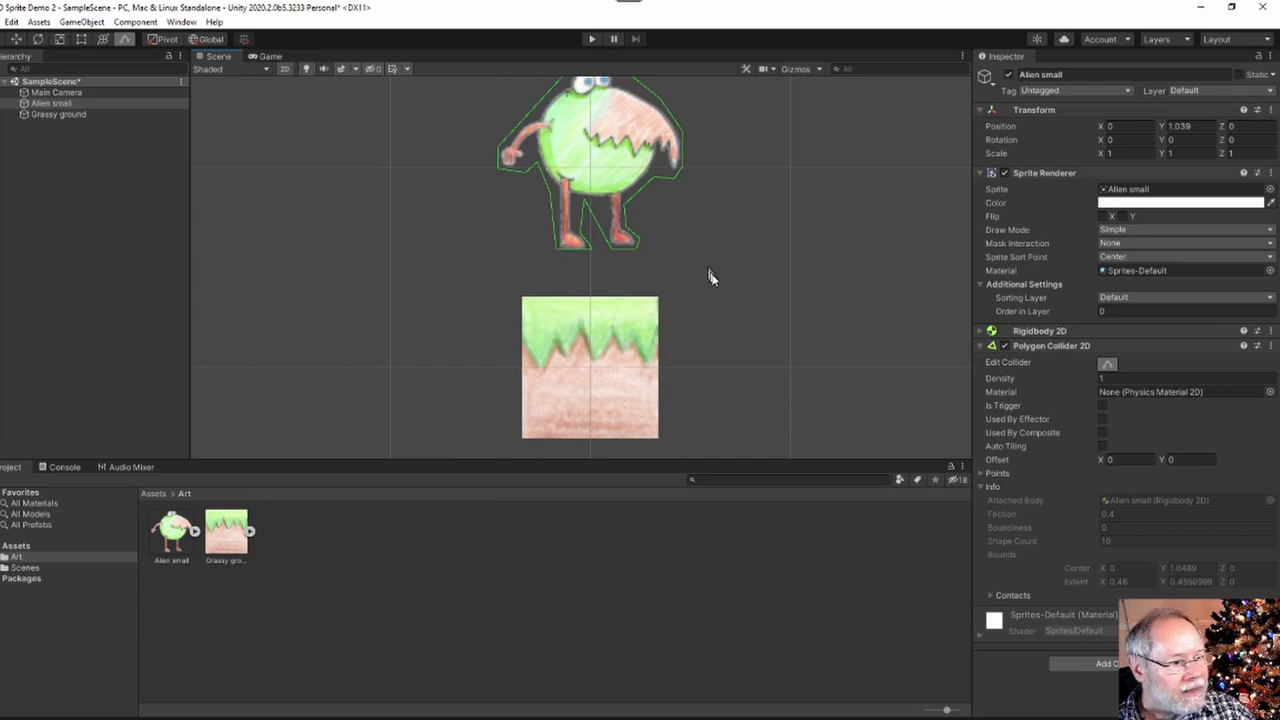
click(981, 346)
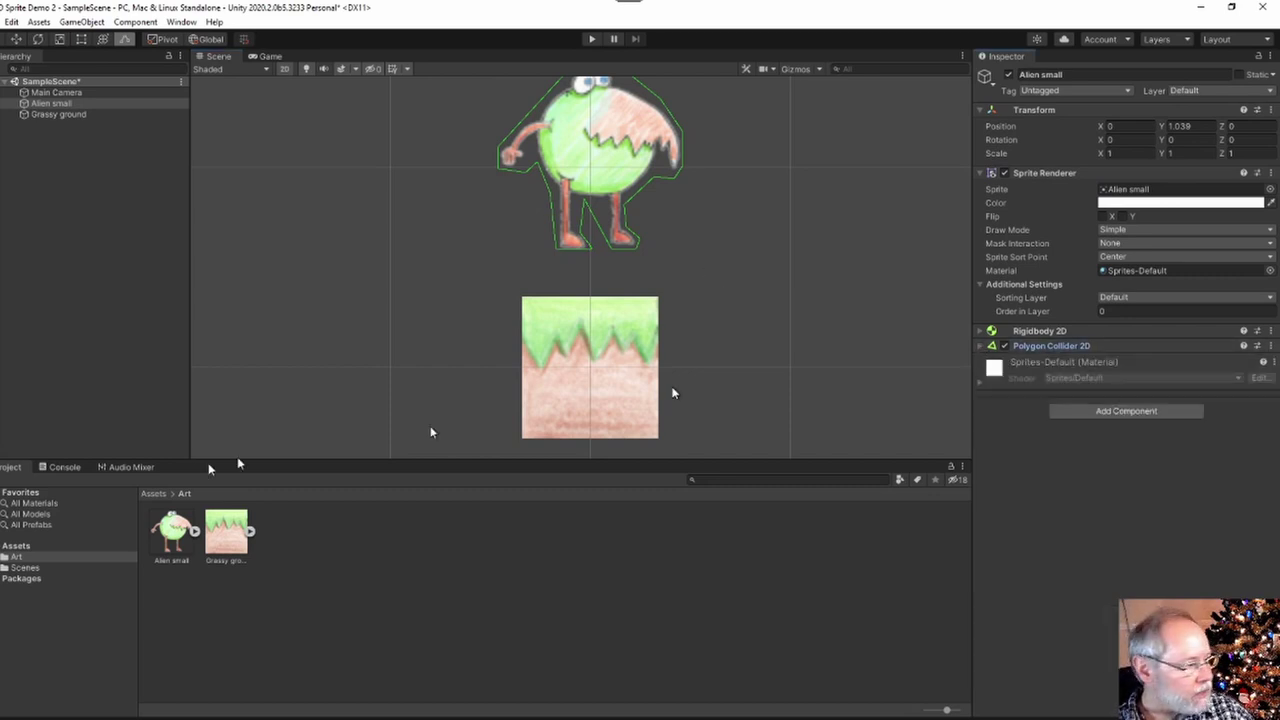
Create a folder named Prefab in the project's Assets folder.
click(147, 494)
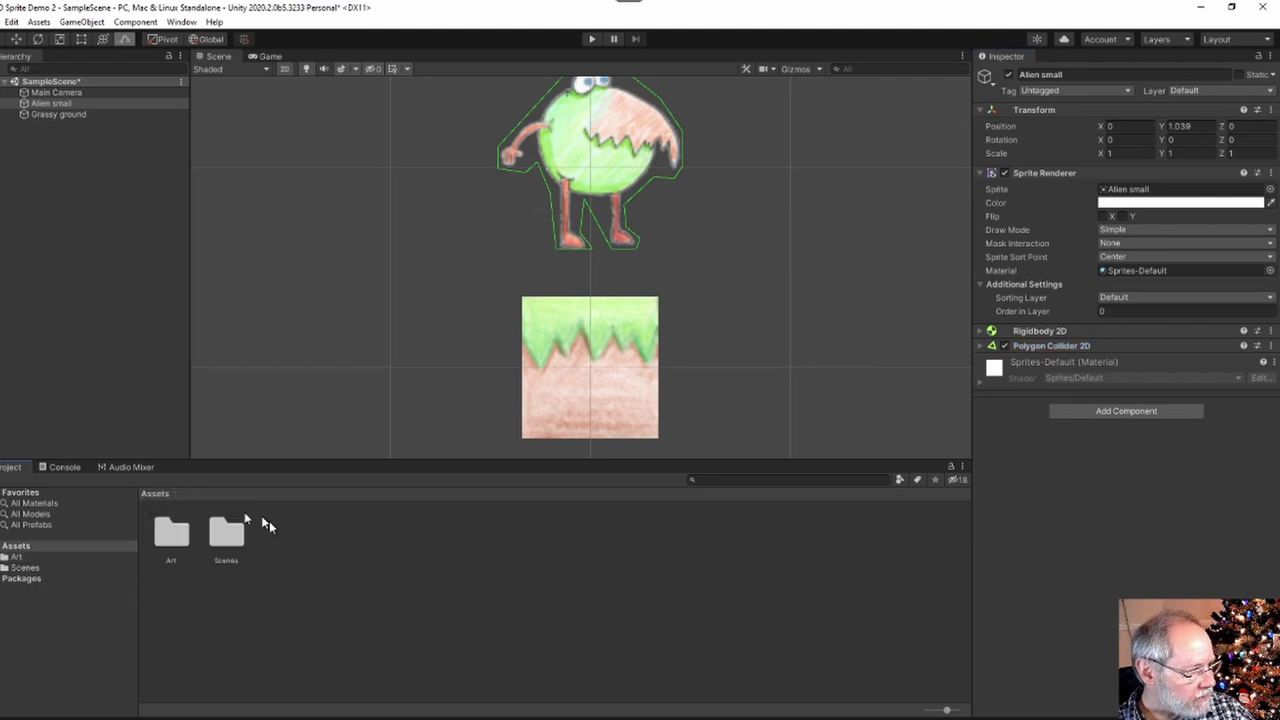
right_click(304, 536)
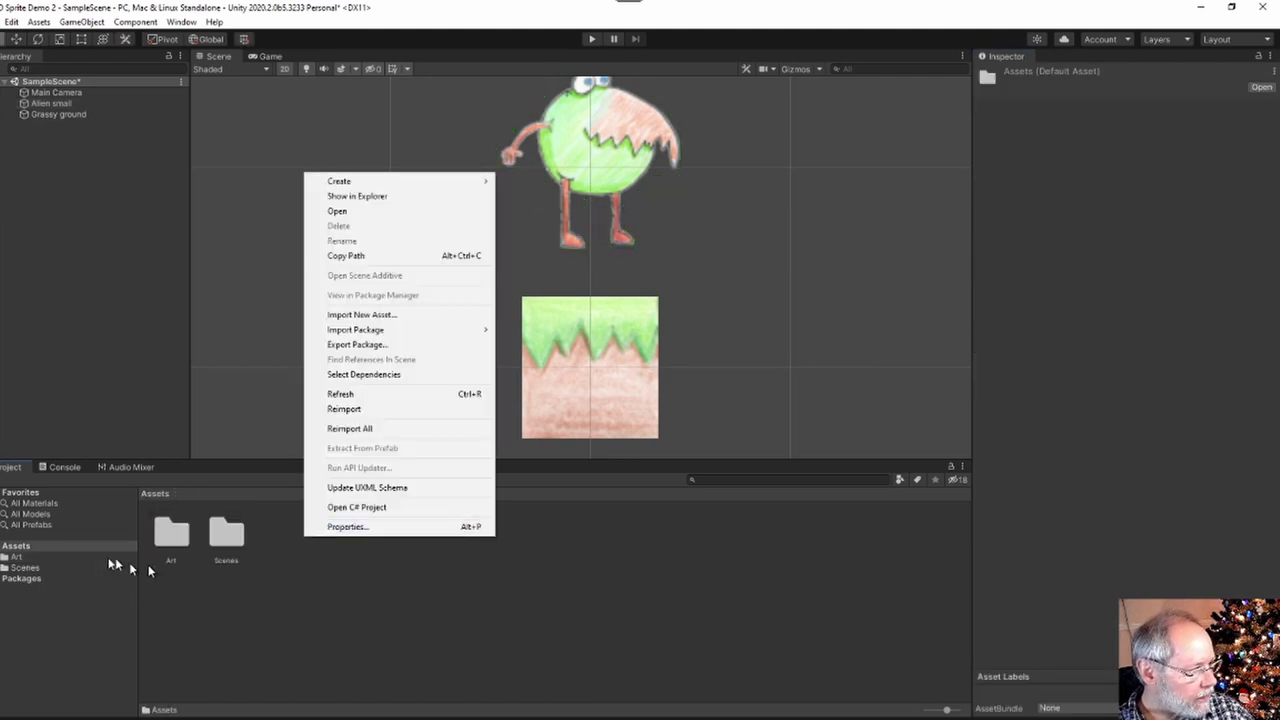
mouse_move(336, 181)
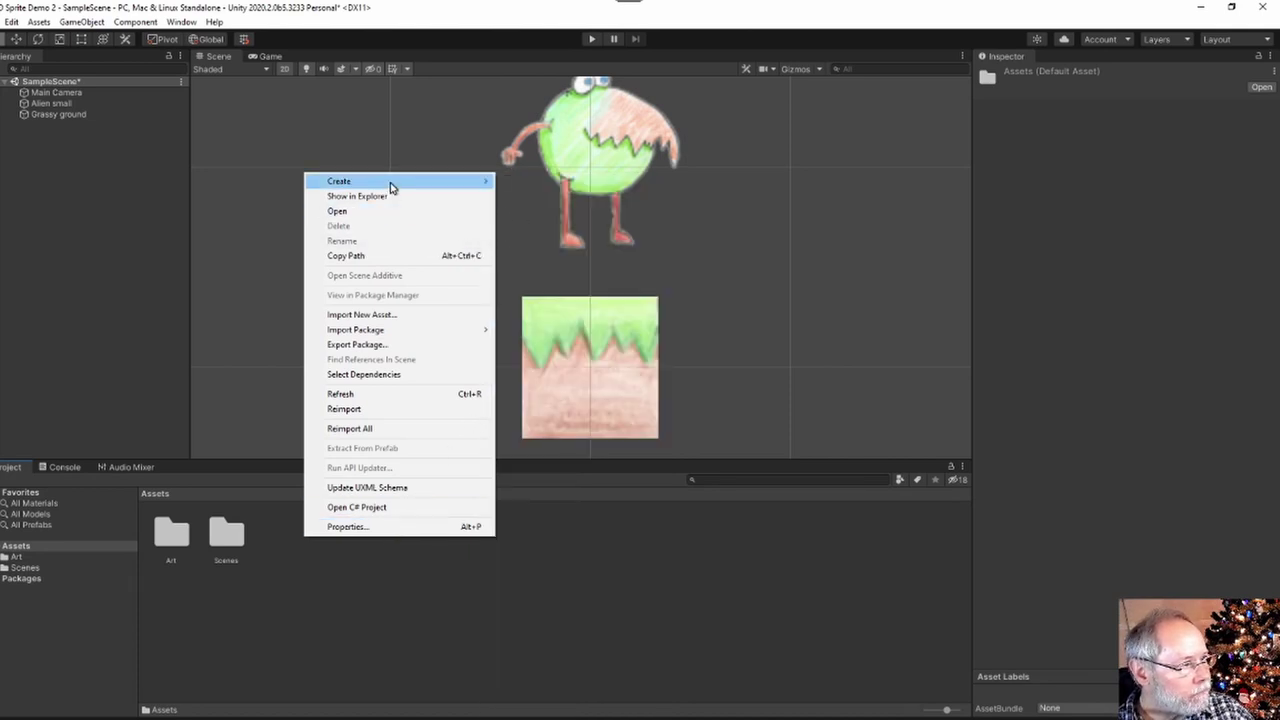
mouse_move(391, 184)
click(538, 186)
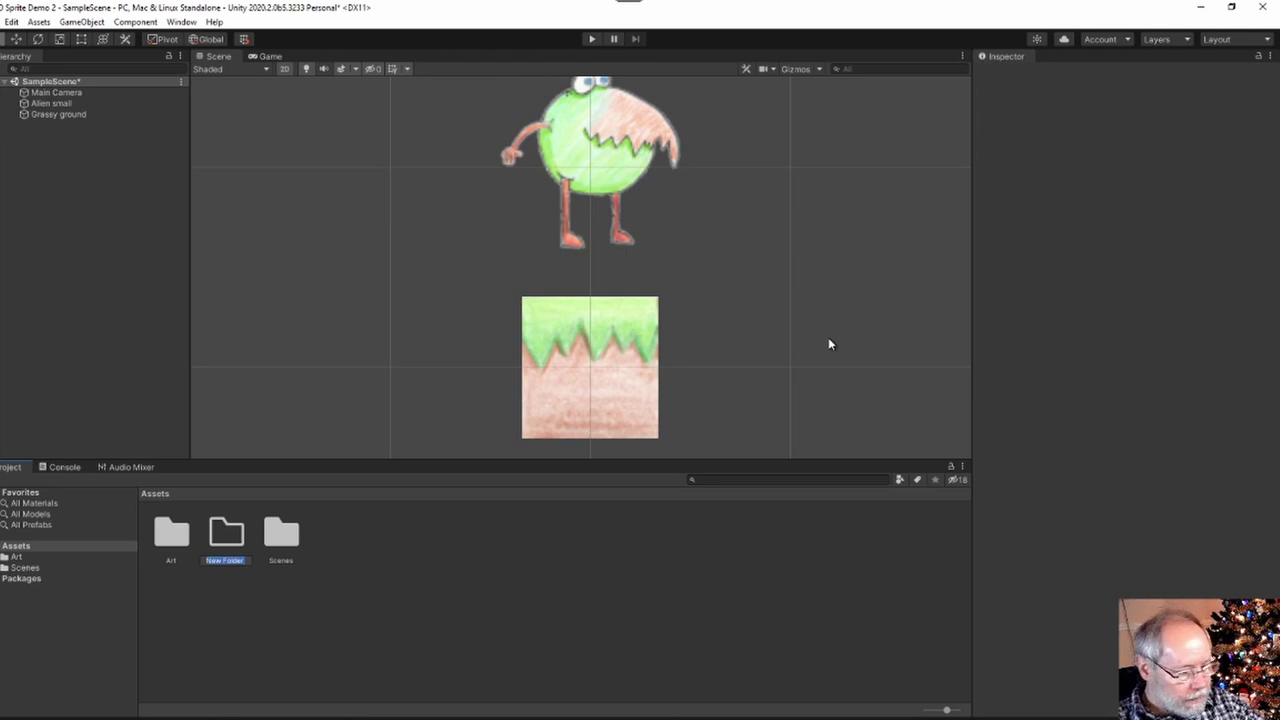
text(Prefab)
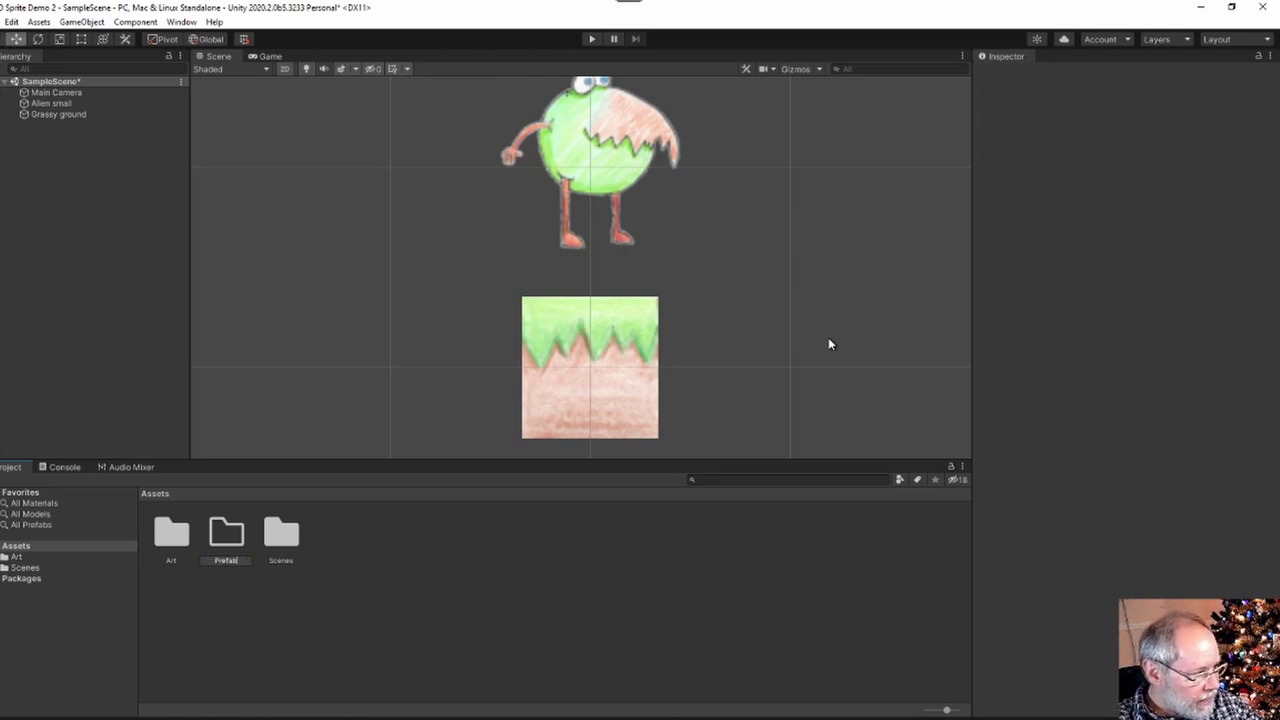
key(Return)
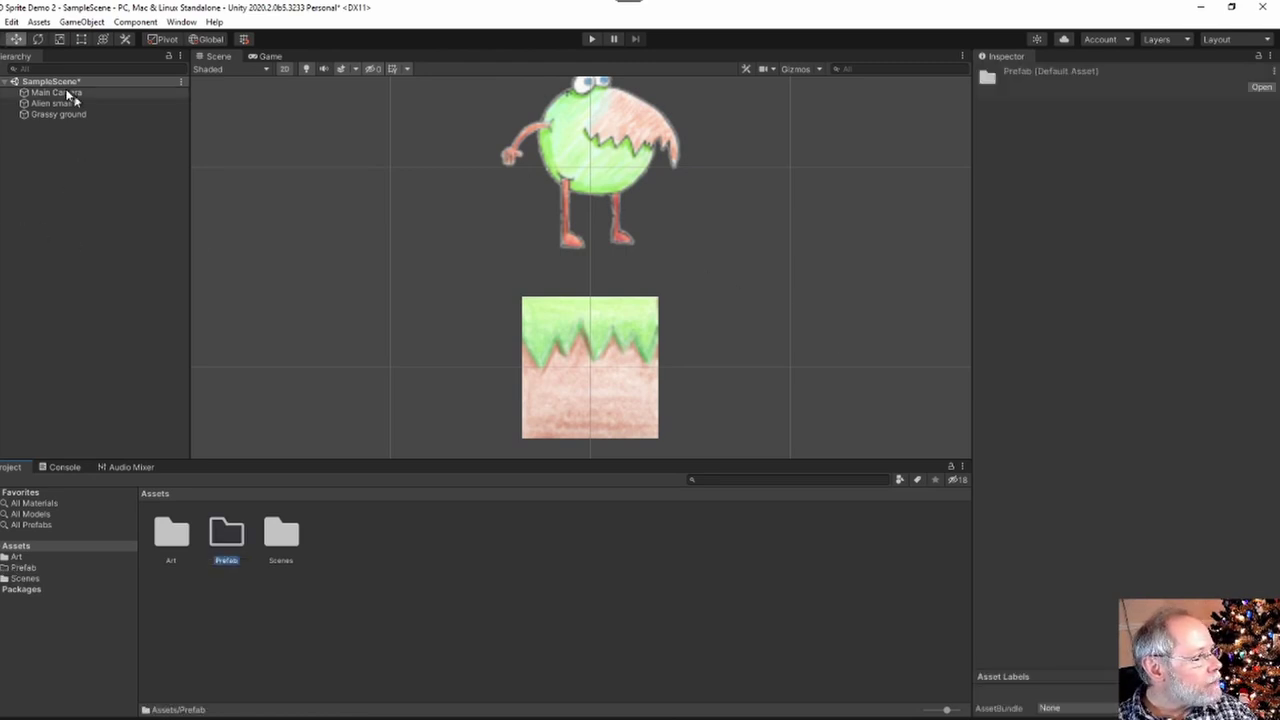
Make Alien small a prefab in the Prefab folder and replace the original scene object with an instance of the prefab.
drag(53, 103, 236, 540)
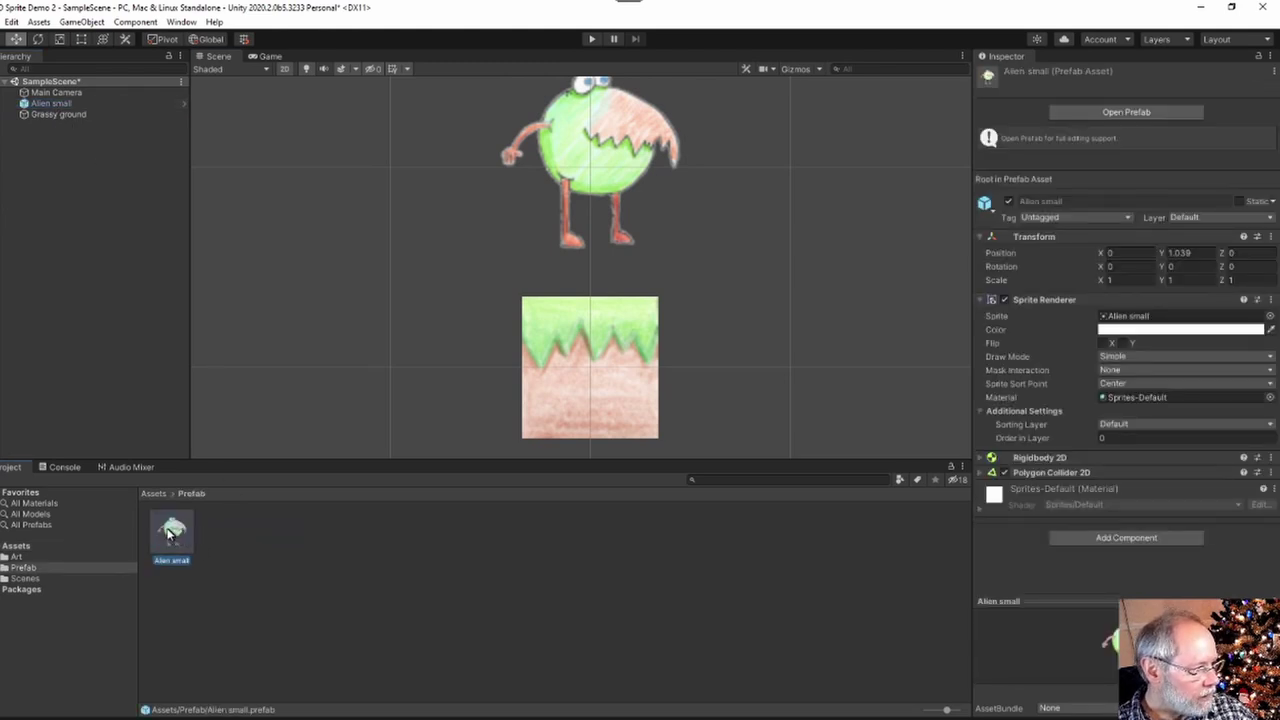
click(44, 105)
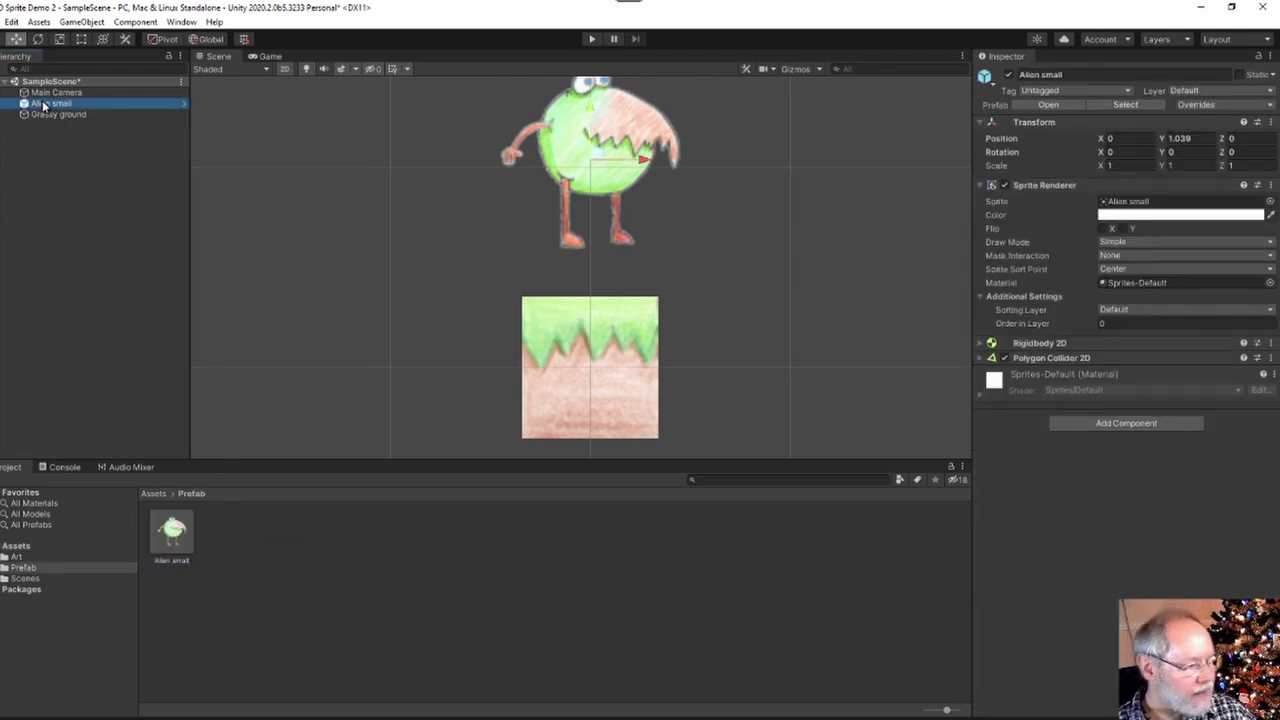
key(Delete)
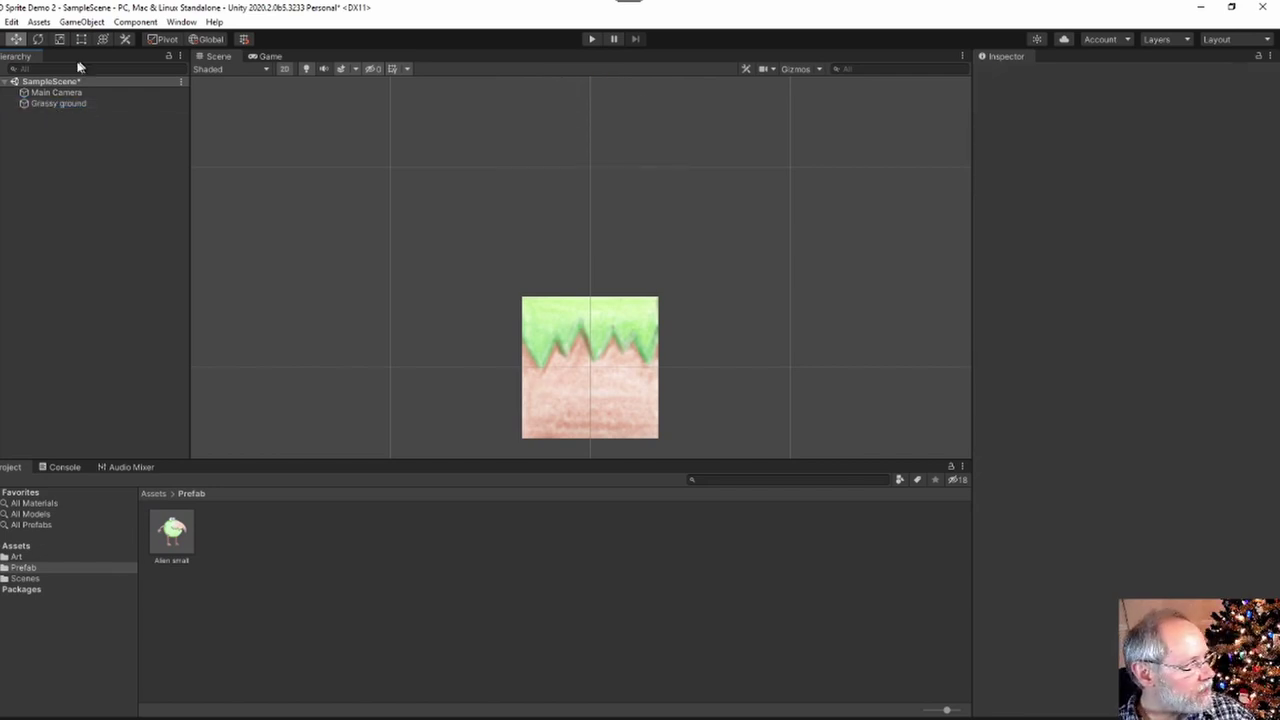
drag(172, 532, 72, 218)
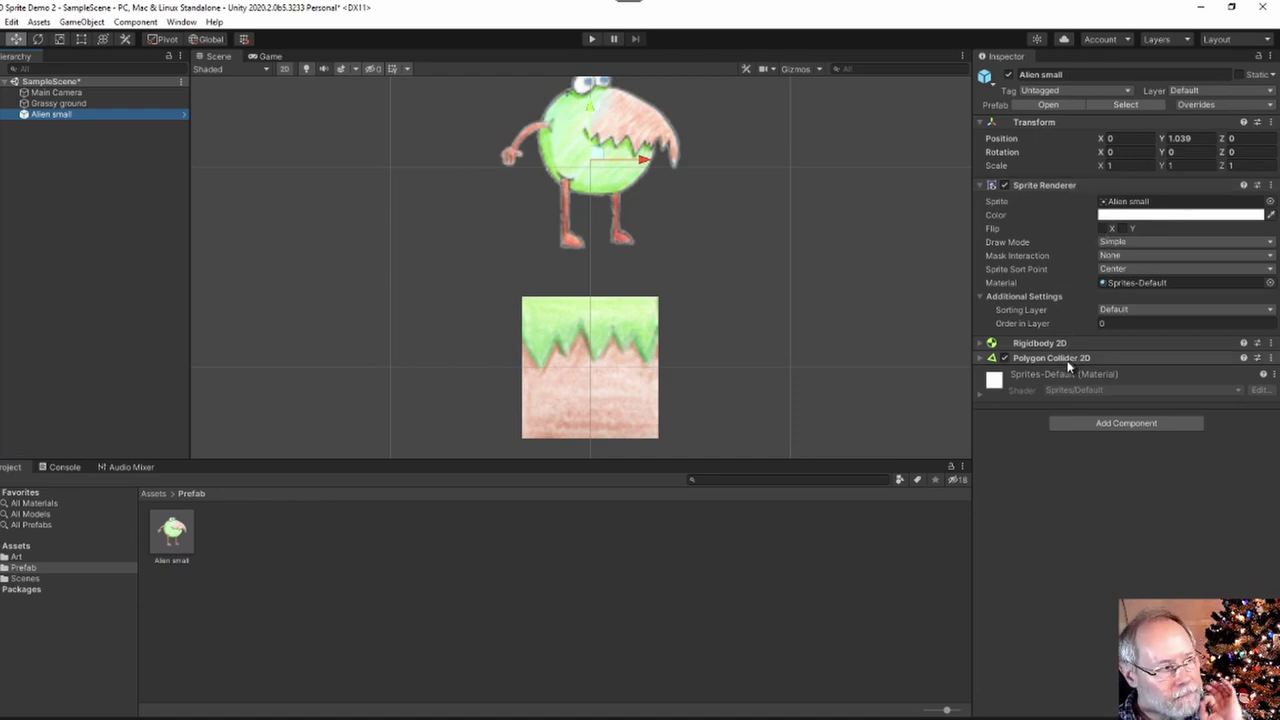
Select the grassy ground in the scene and test-run the game with the alien prefab above it.
click(585, 371)
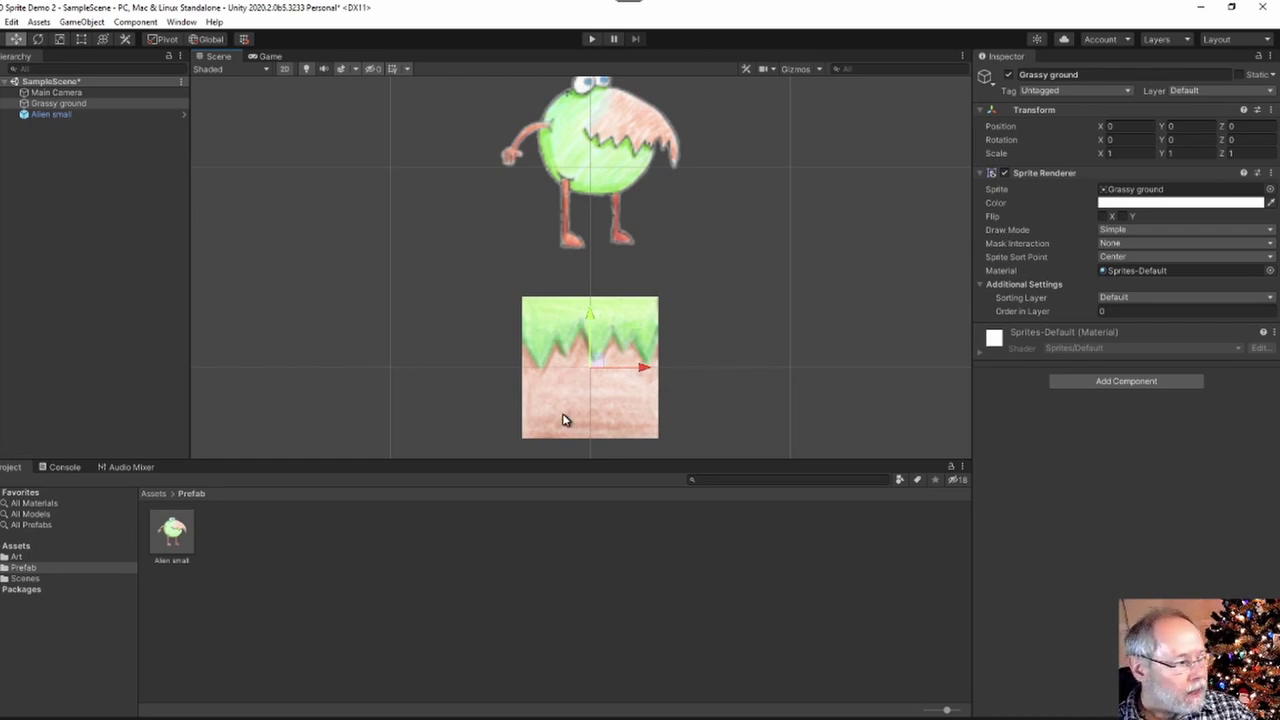
click(592, 40)
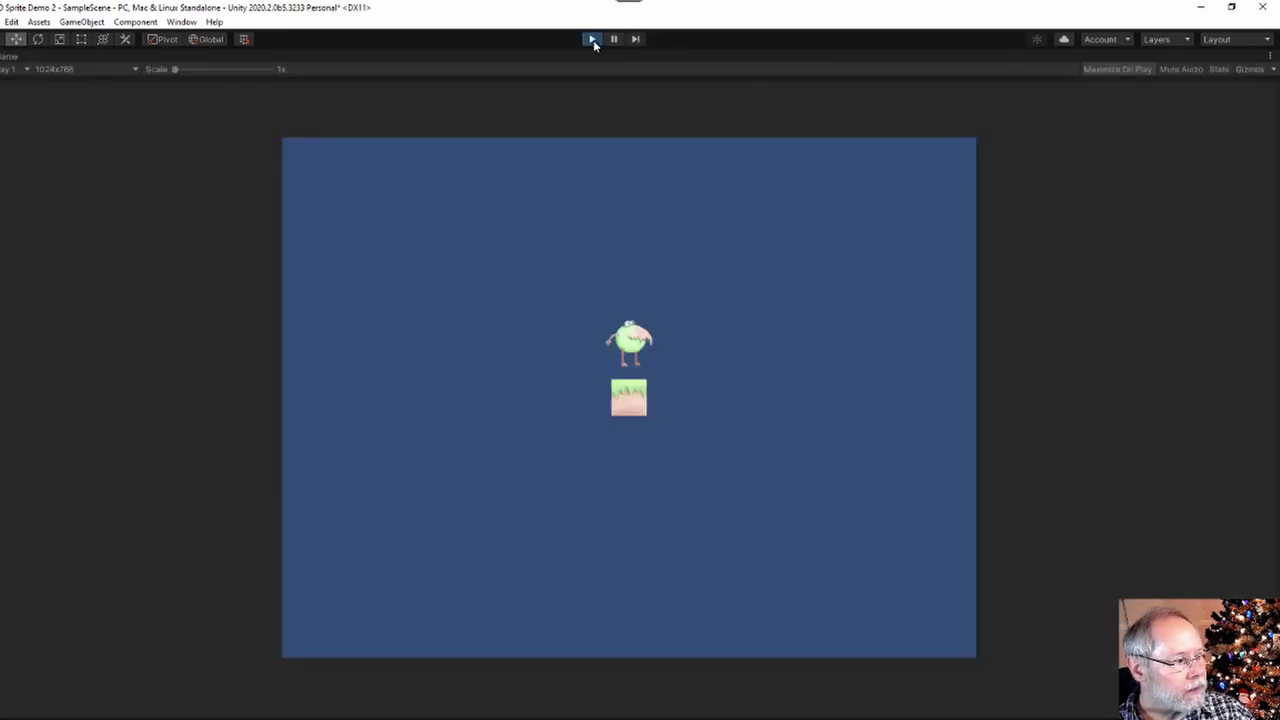
click(592, 40)
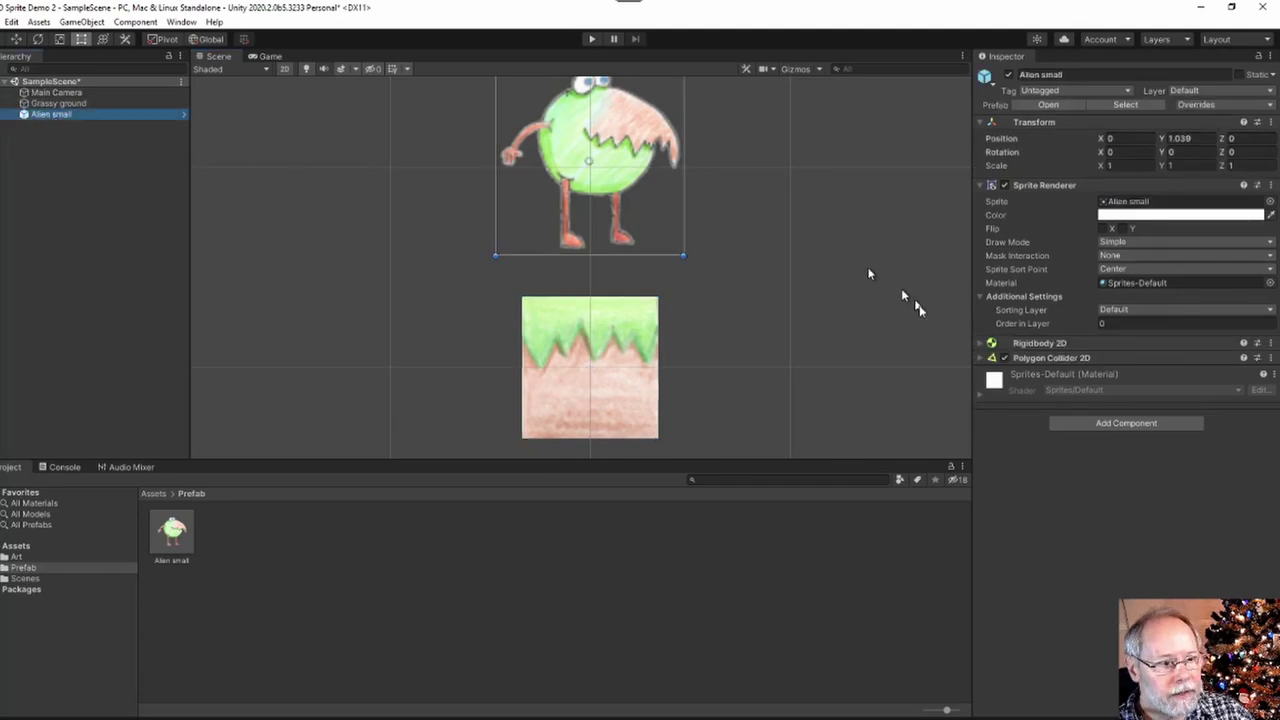
Turn on Simulated in the Alien small instance's Rigidbody 2D and apply all overrides to the prefab.
click(1012, 345)
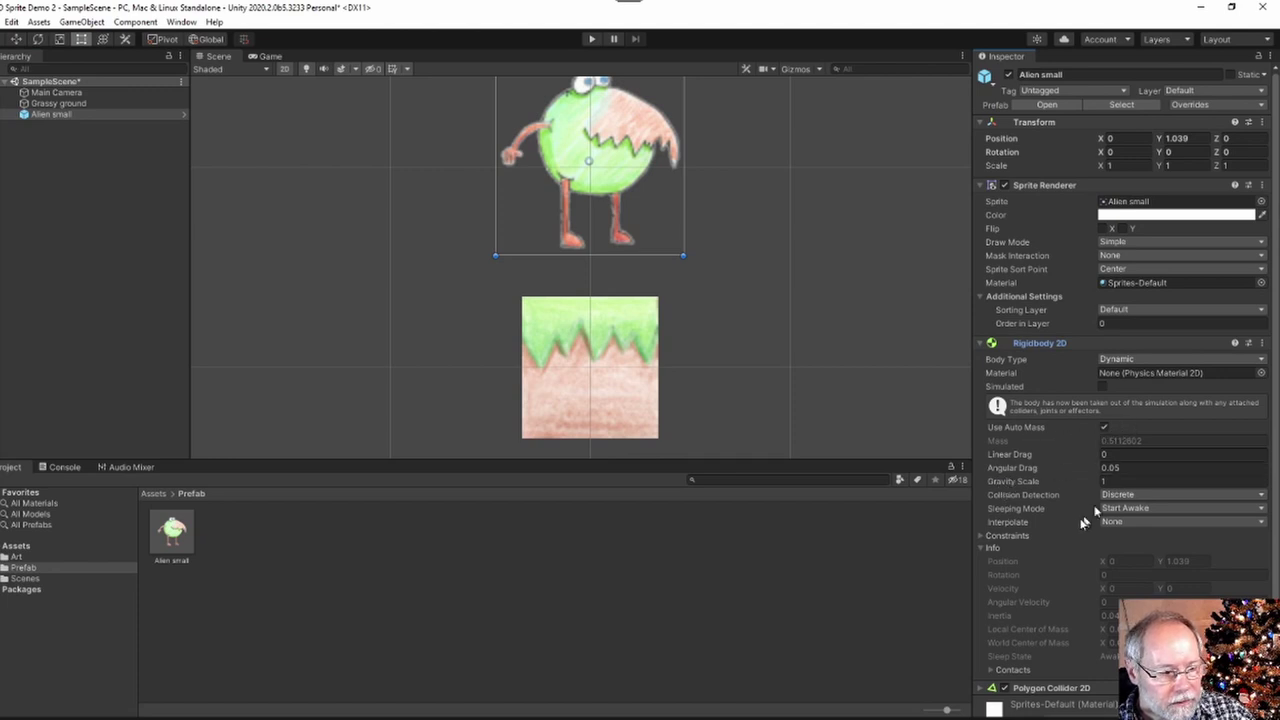
scroll(1085, 521, down, 1)
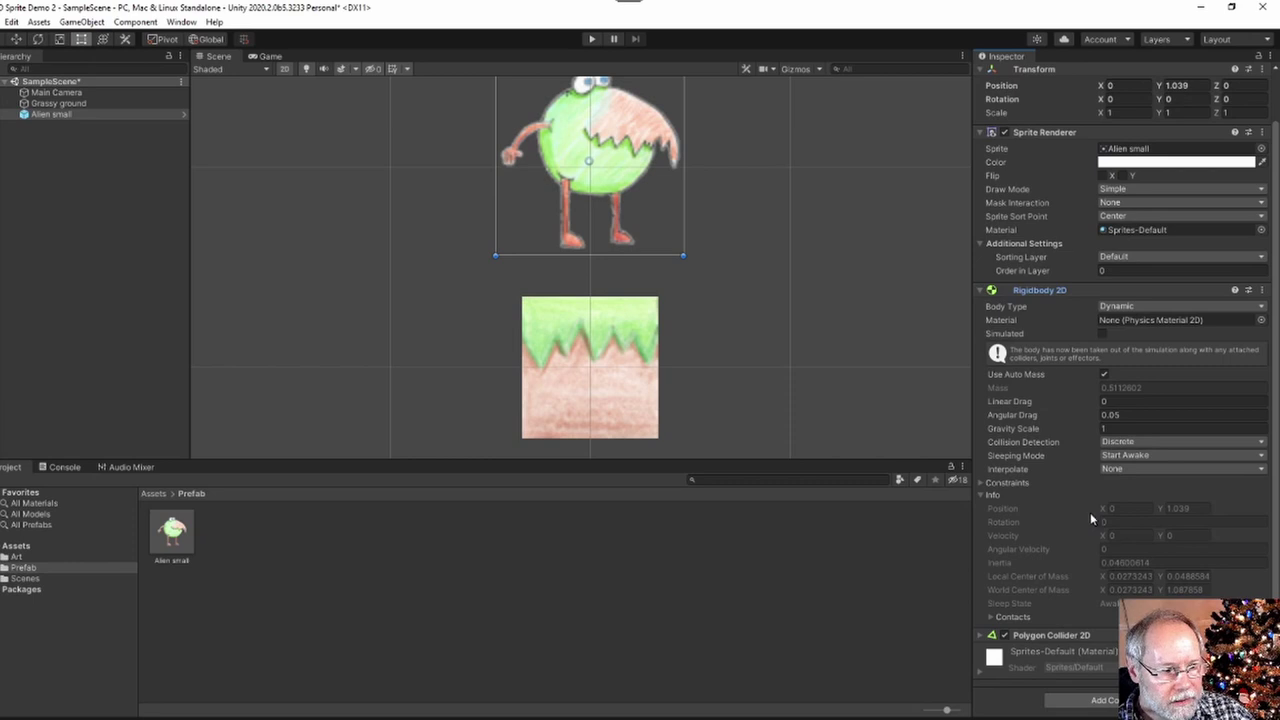
scroll(1090, 512, up, 1)
click(1150, 481)
key(Return)
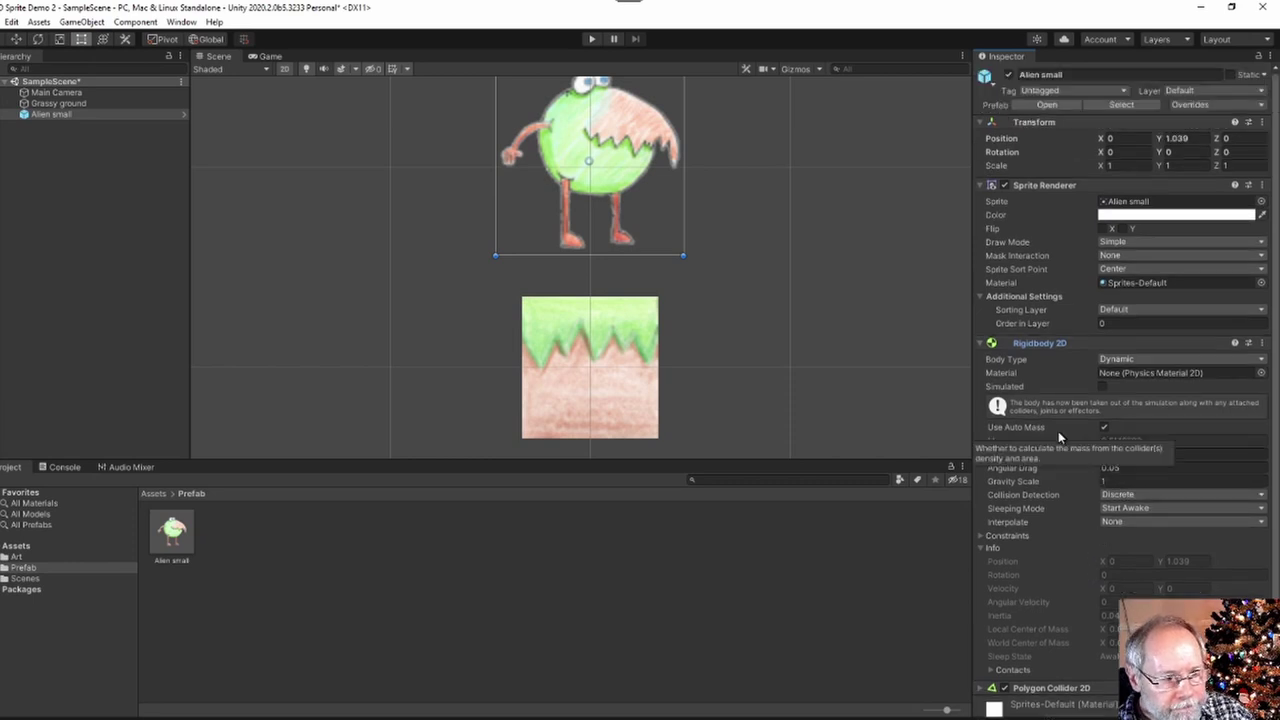
click(1103, 387)
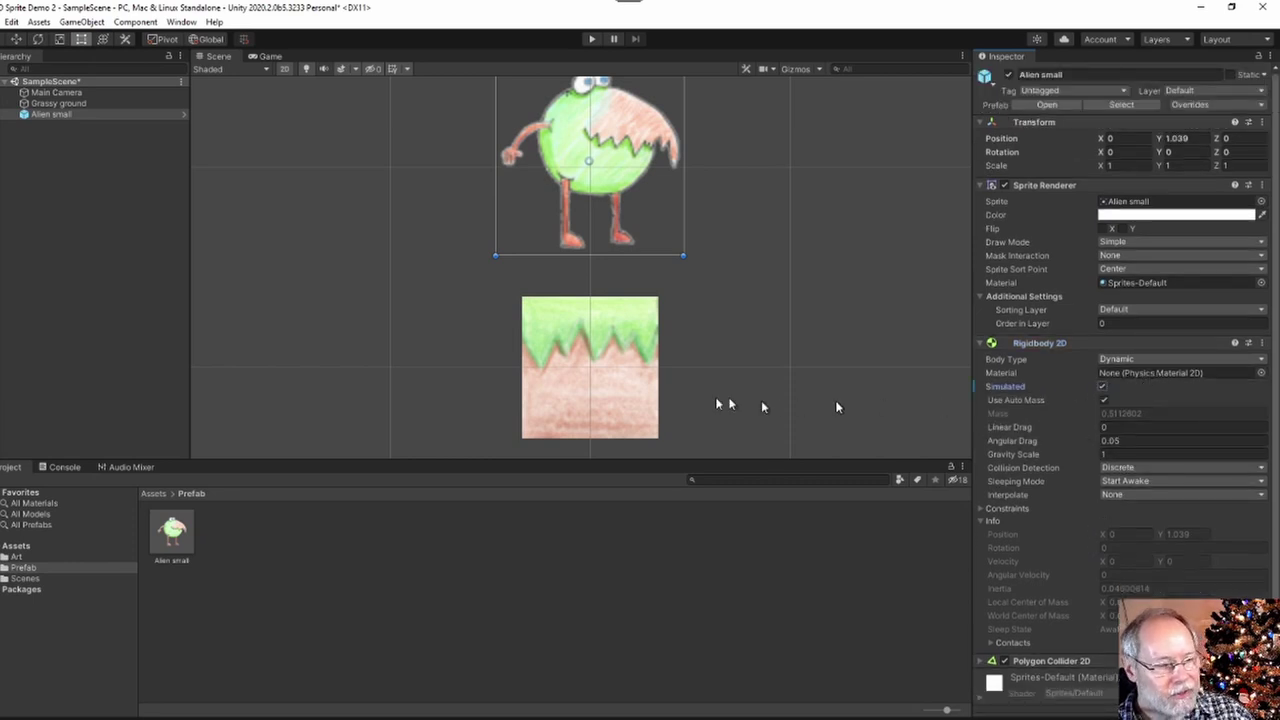
click(1210, 106)
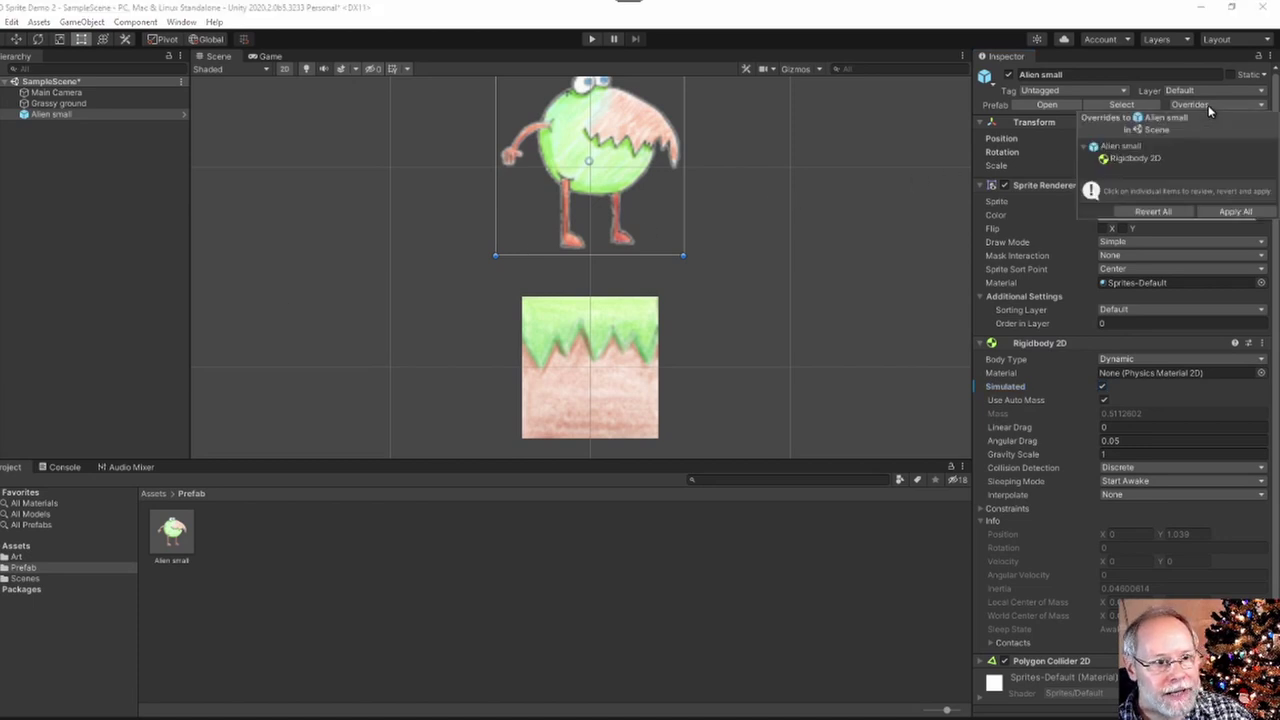
click(1224, 212)
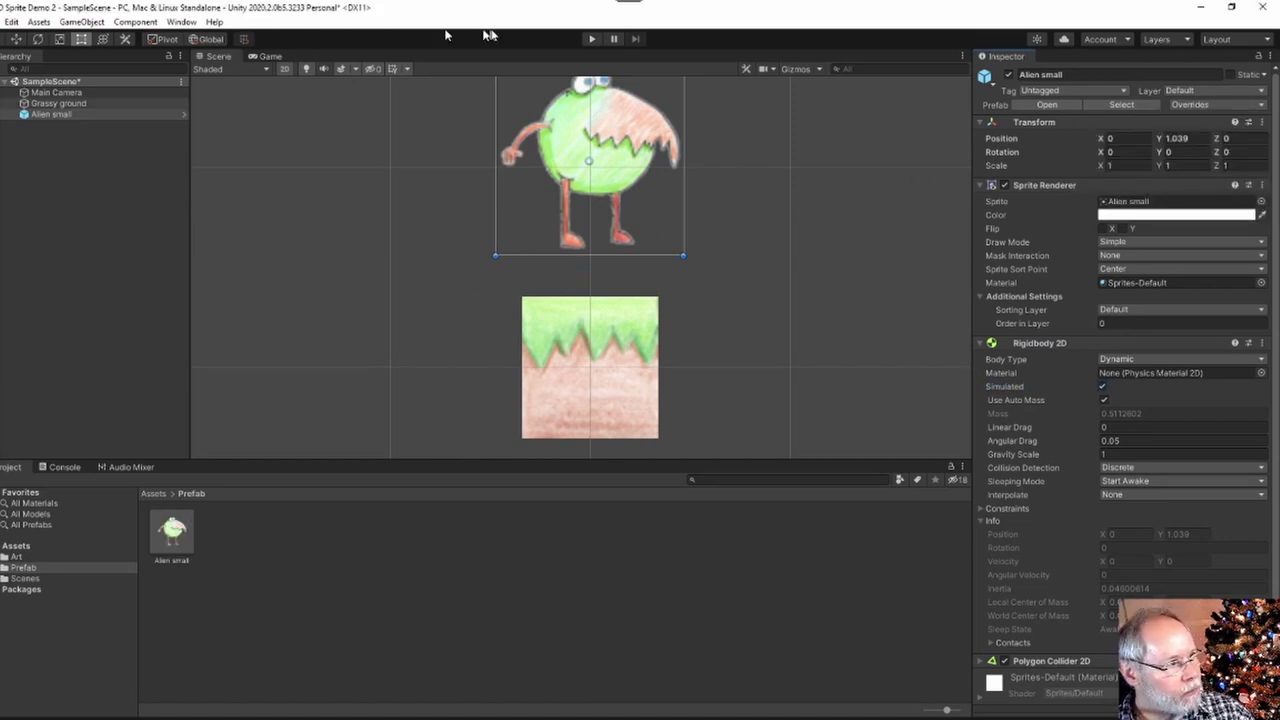
Test-run the game with the simulated alien above the ground and collapse its Rigidbody 2D settings after stopping.
click(591, 38)
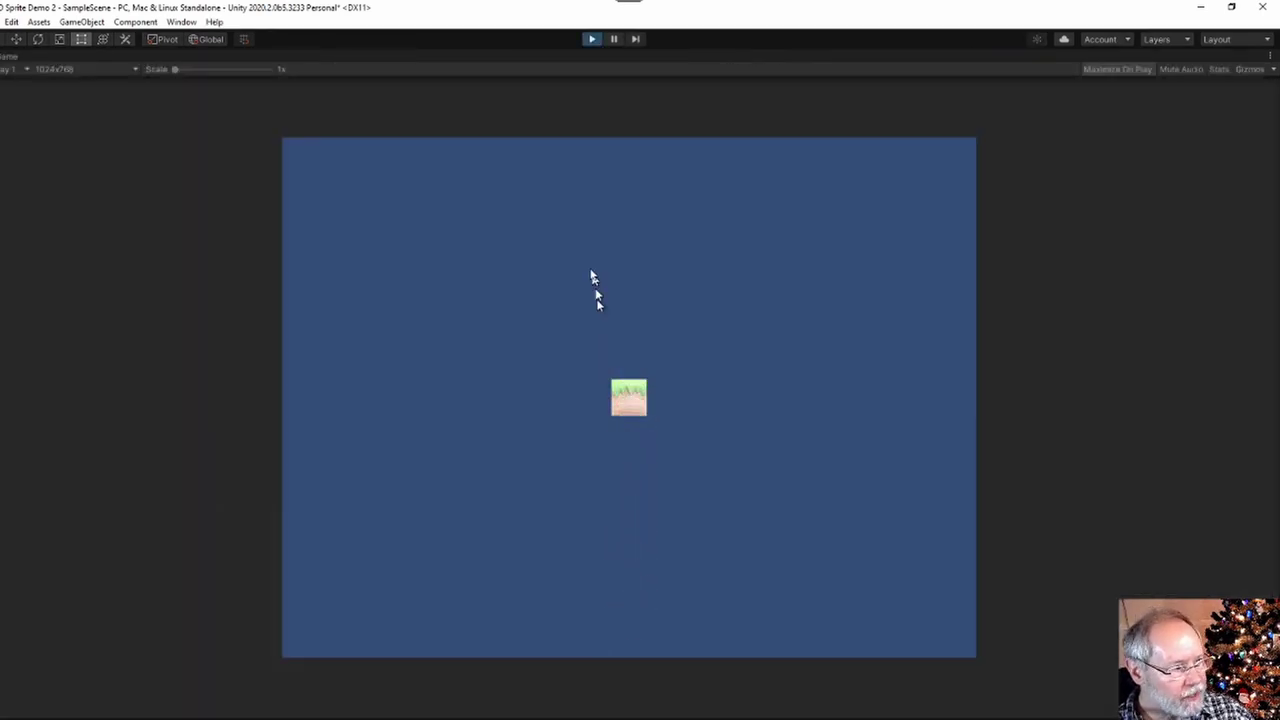
click(591, 38)
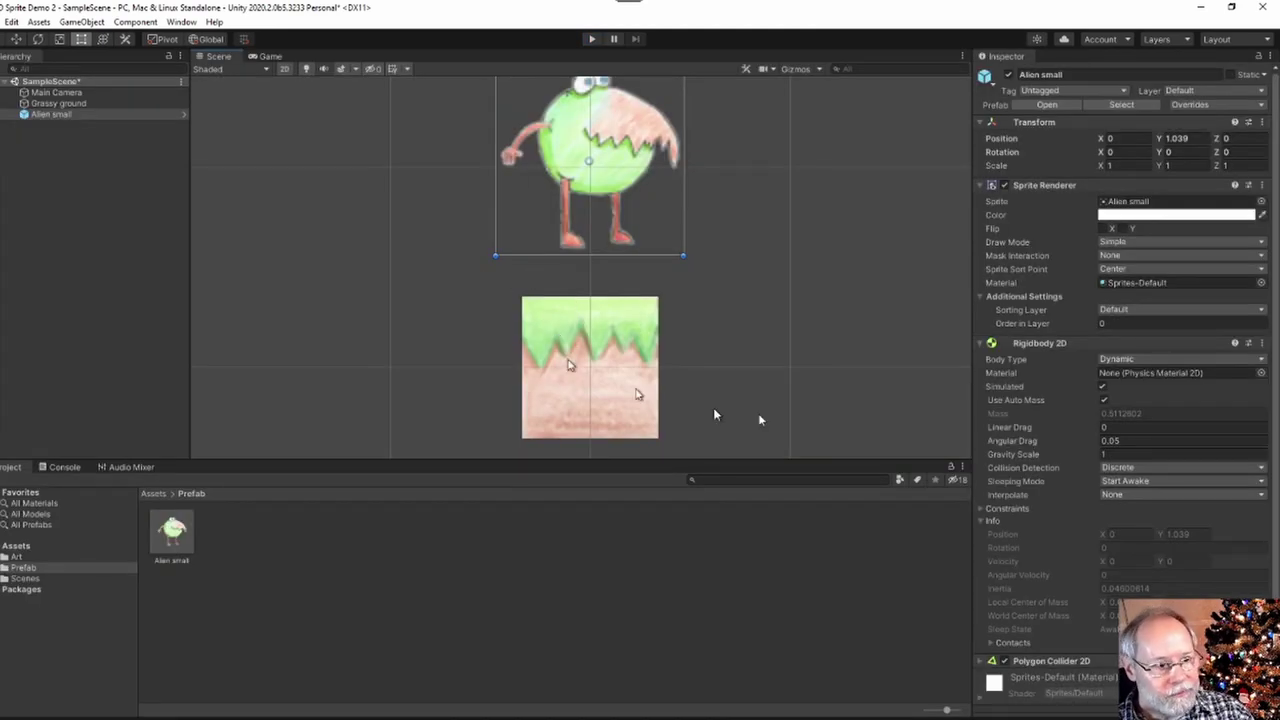
click(979, 343)
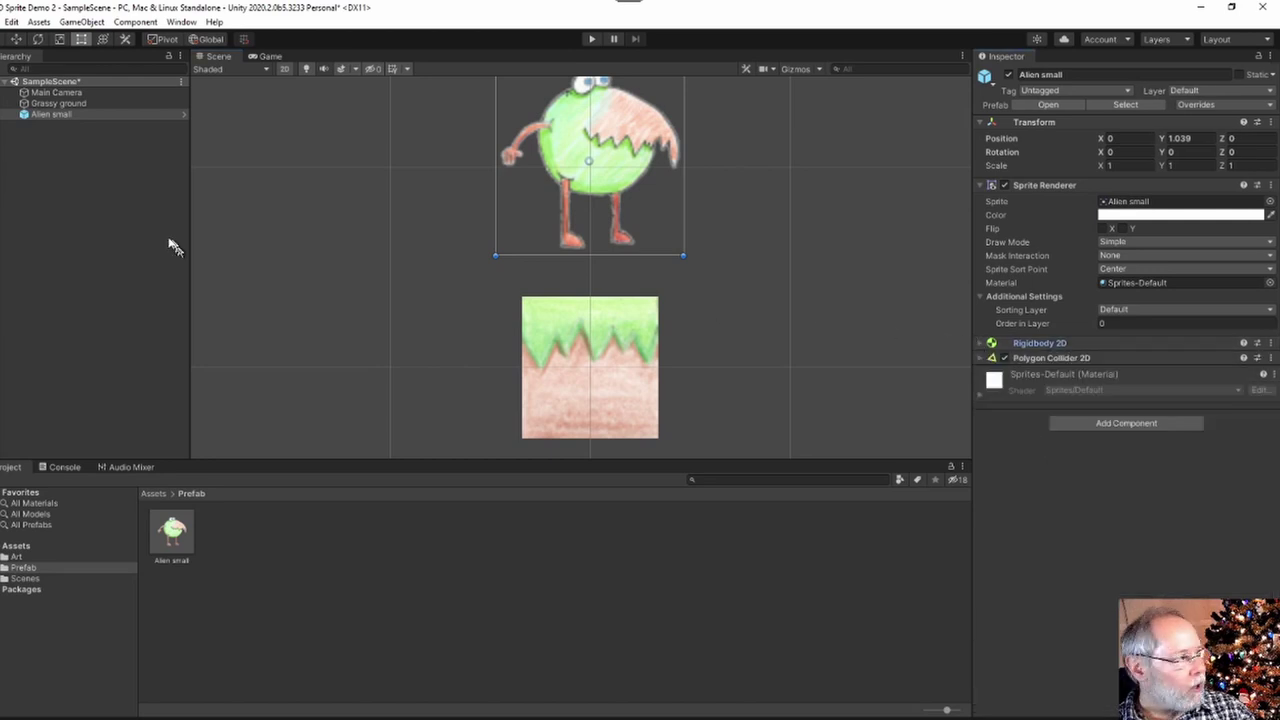
Add a Box Collider 2D to the Grassy ground object and test-run the game.
click(55, 104)
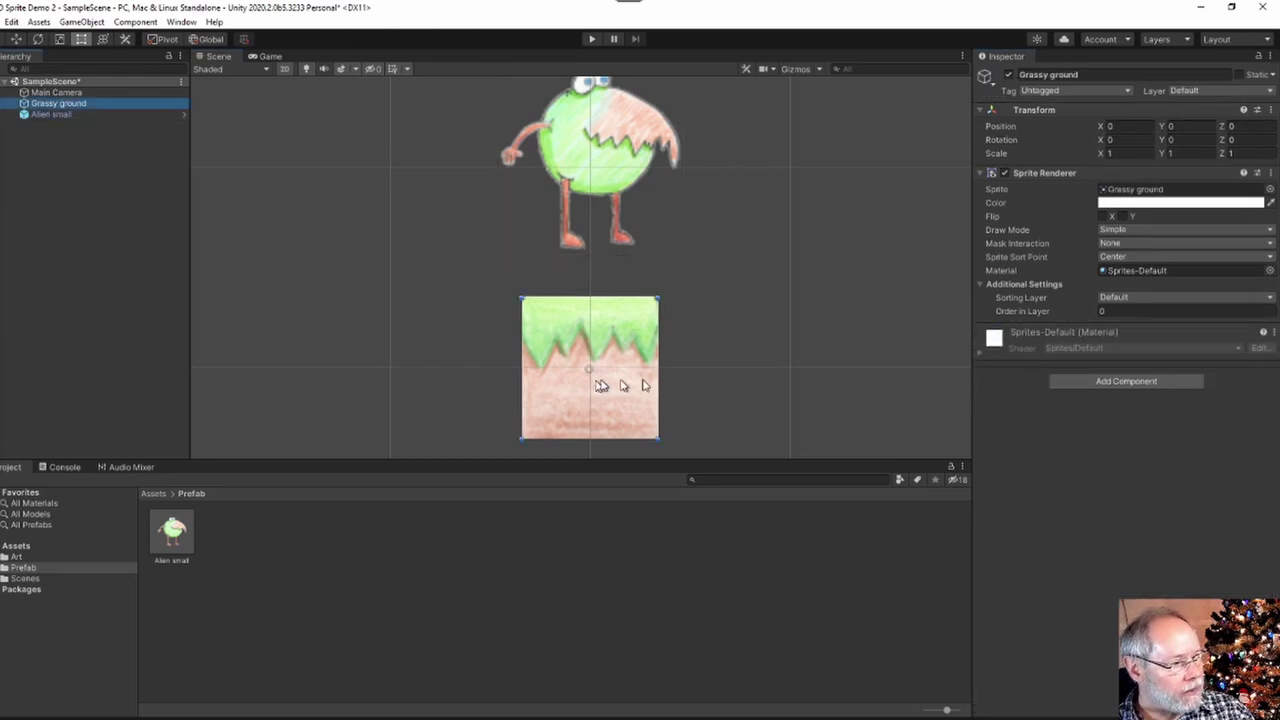
click(1146, 381)
text(box)
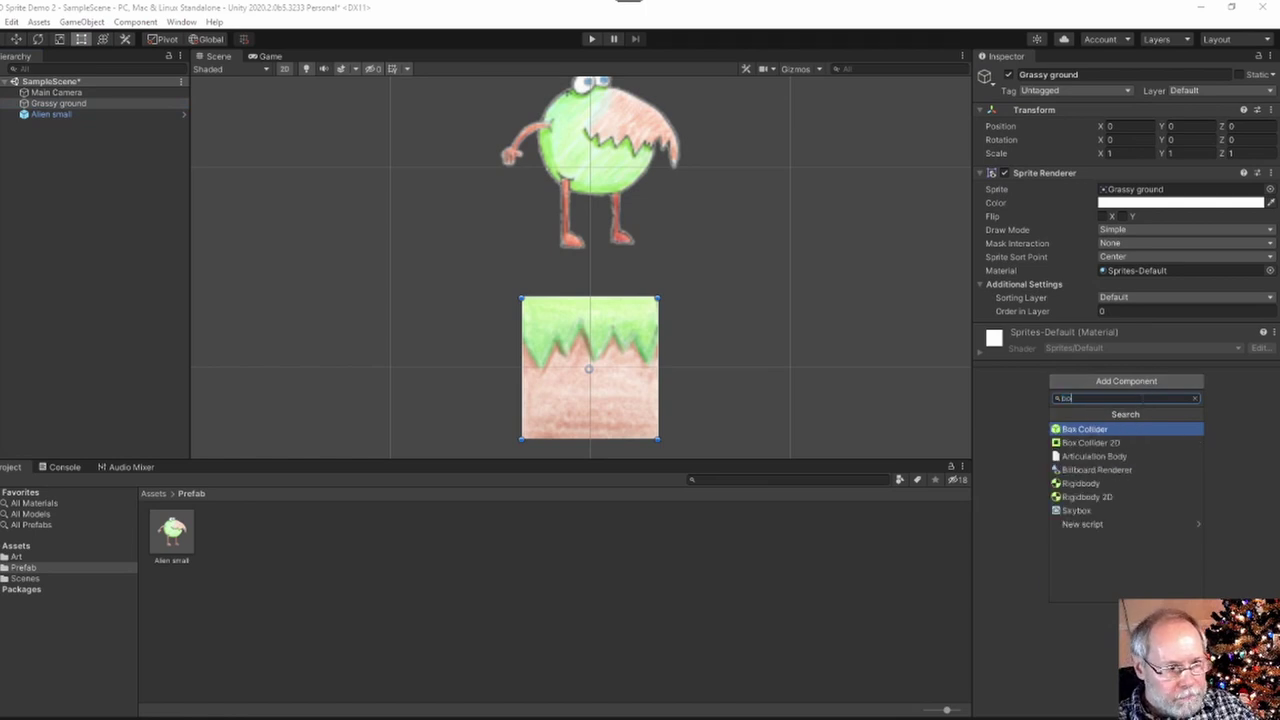
click(1100, 442)
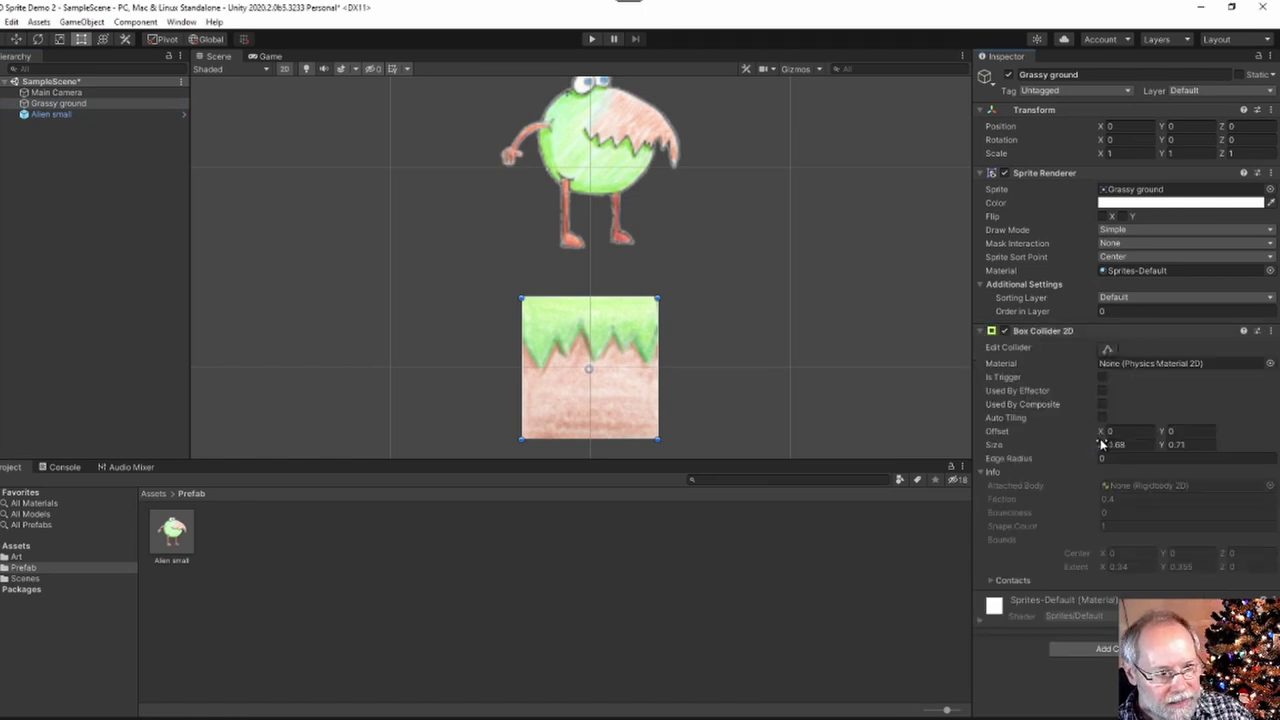
click(590, 40)
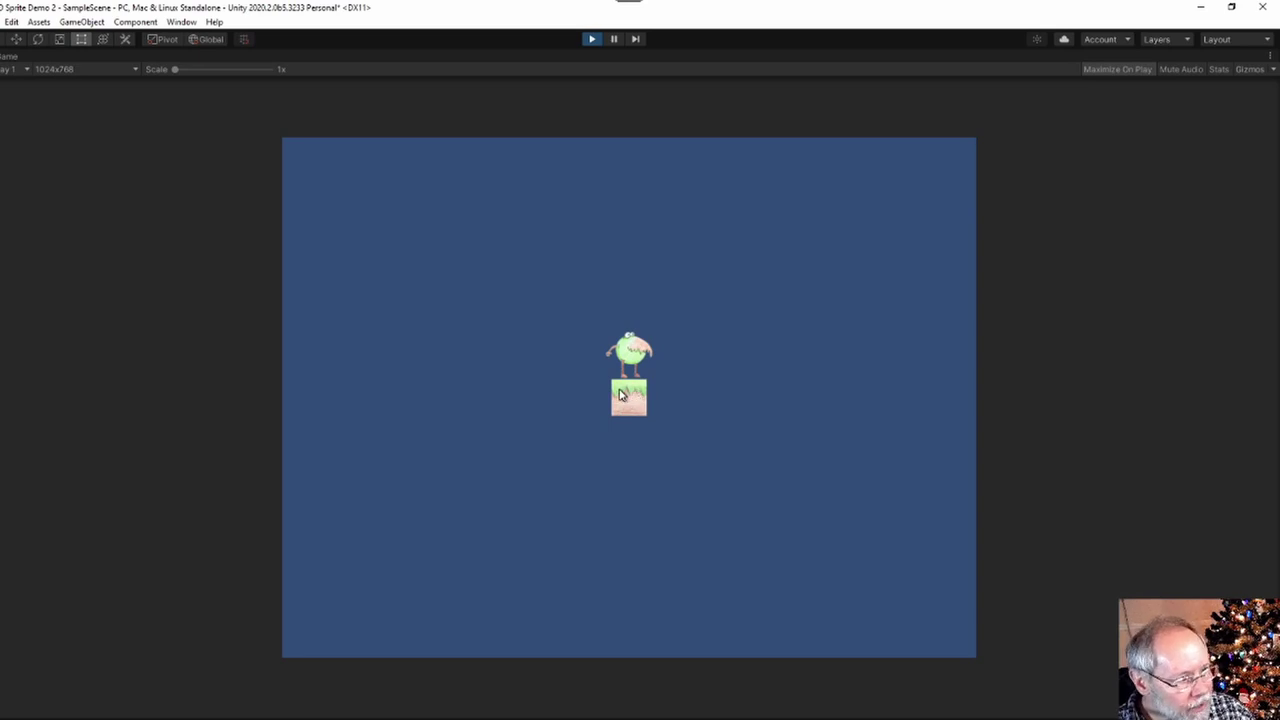
click(588, 42)
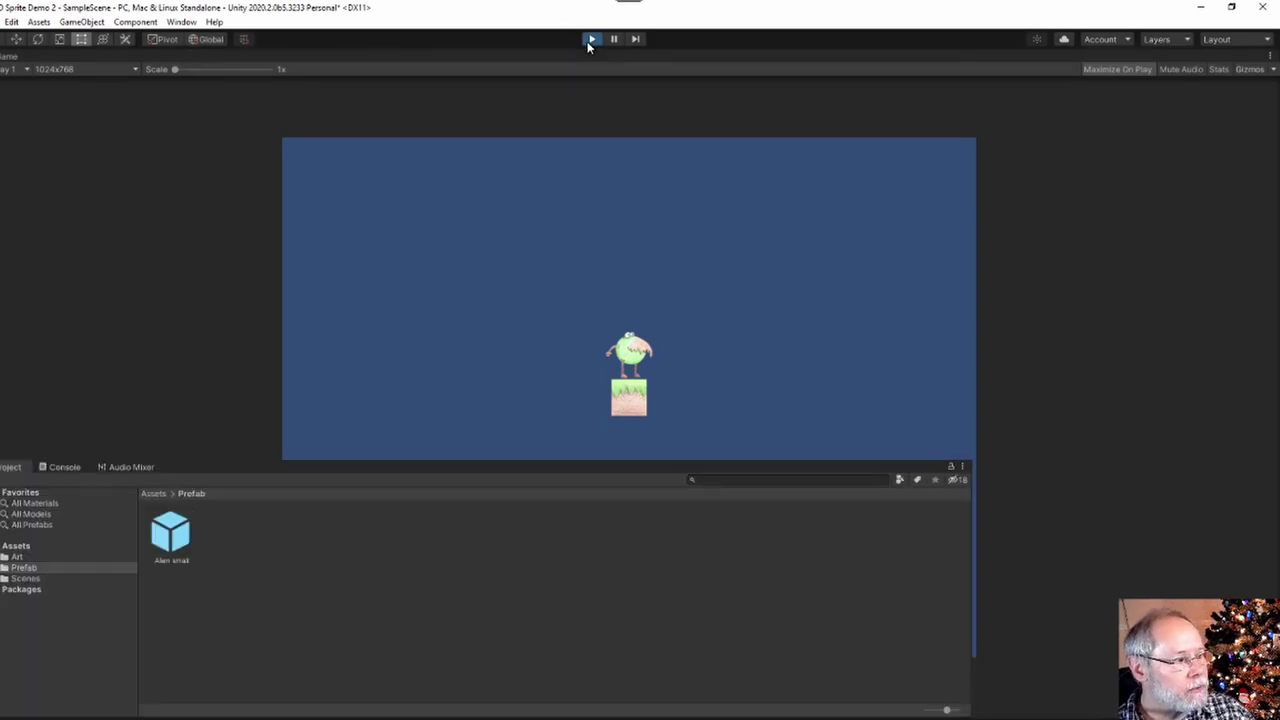
Examine the collider outlines of the Grassy ground's box collider and the Alien small's polygon collider.
scroll(594, 320, up, 3)
scroll(594, 325, up, 2)
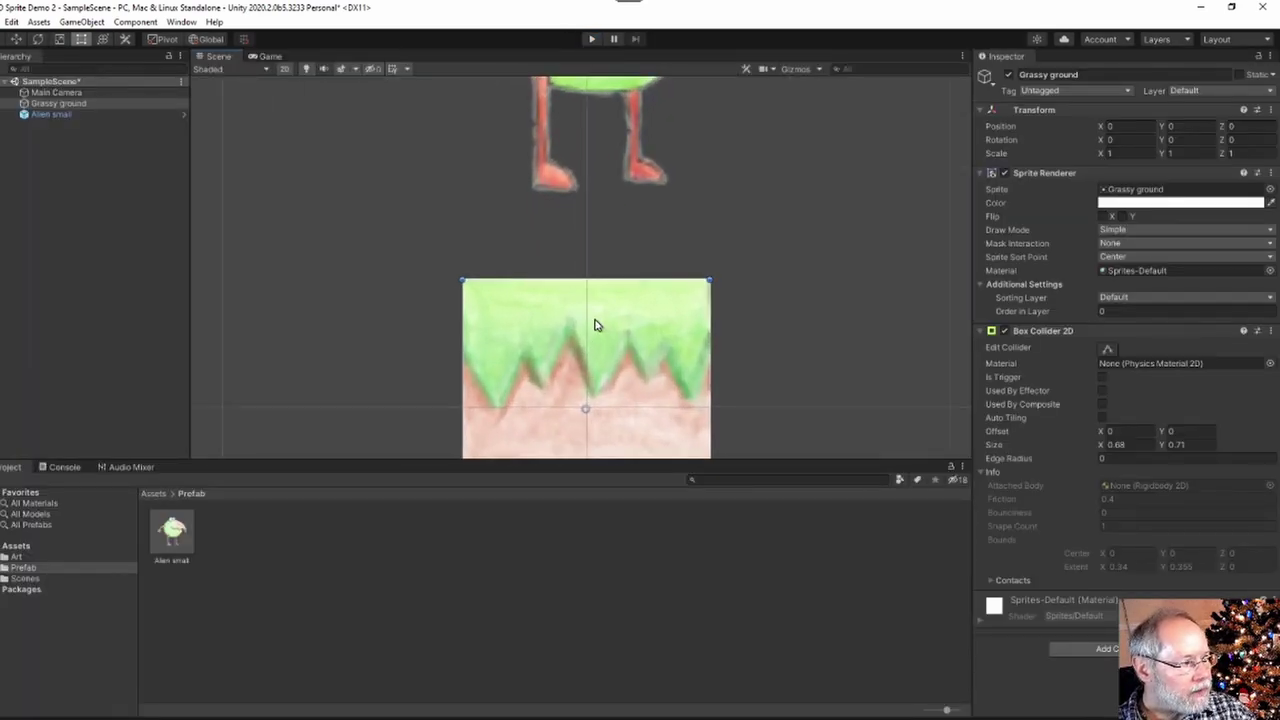
click(1107, 349)
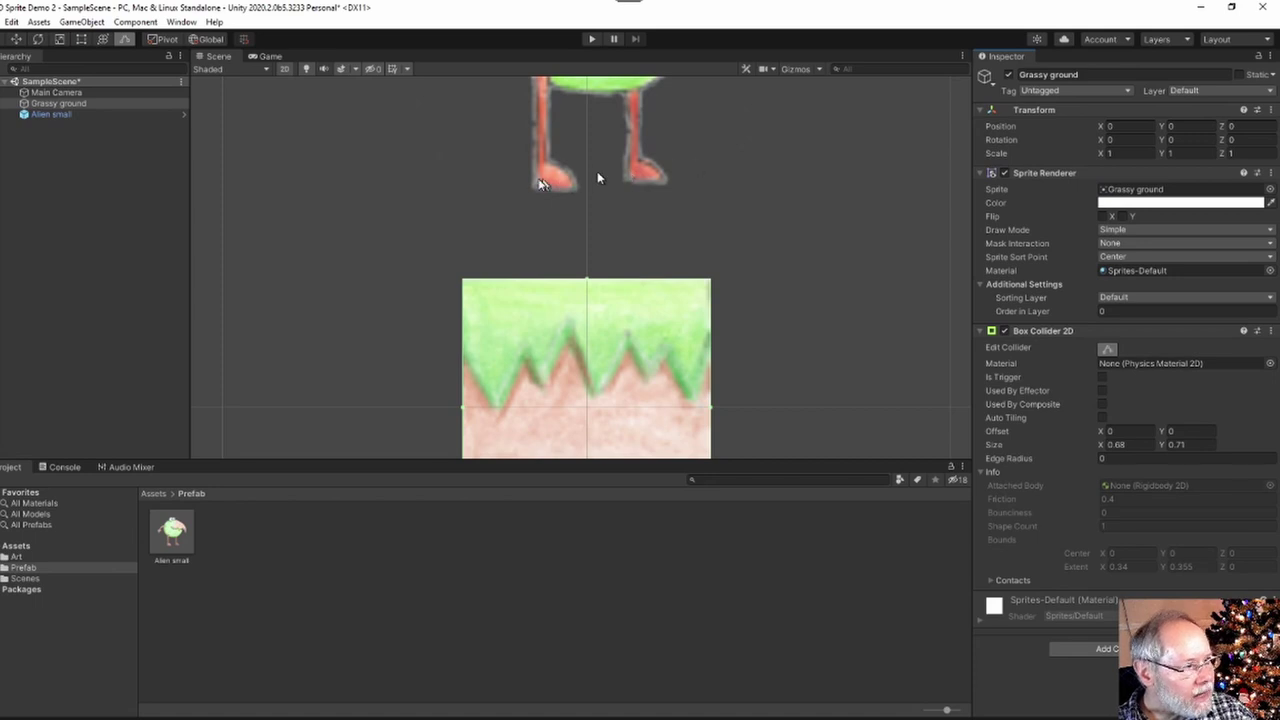
click(40, 114)
click(988, 358)
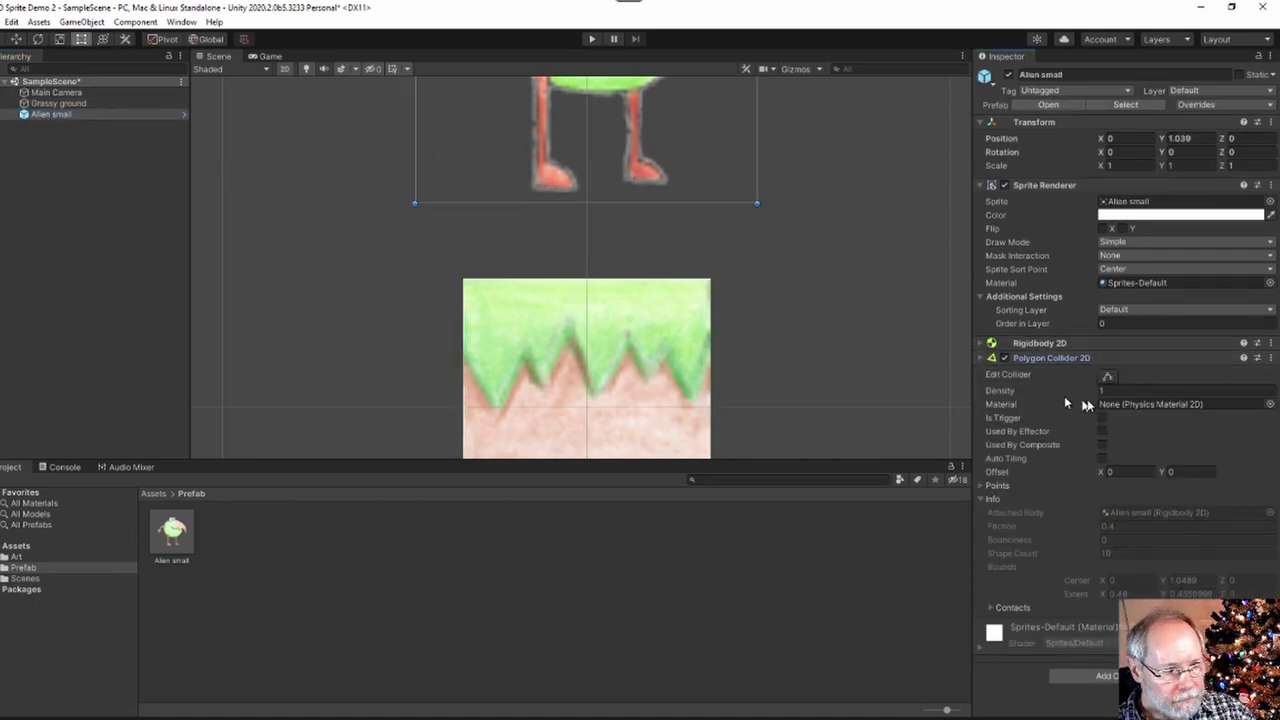
click(1108, 378)
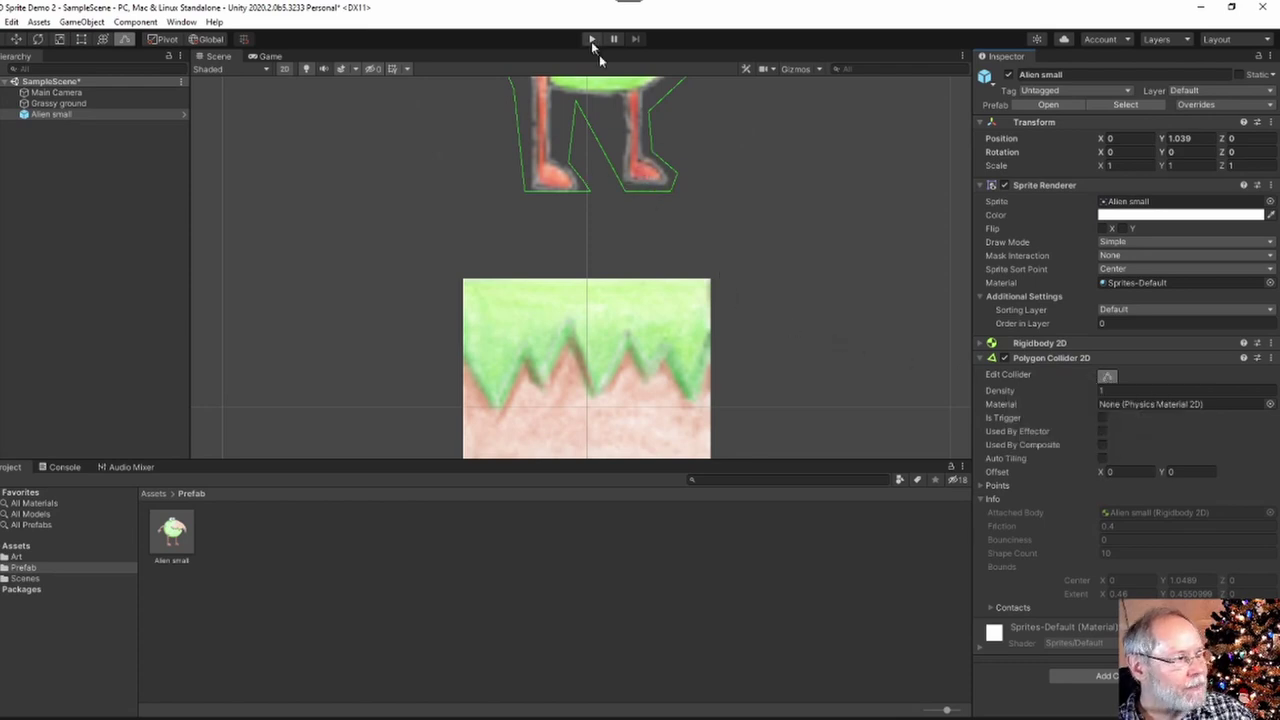
Try stretching the Grassy ground sideways to an X scale of about 4.4 in Simple draw mode, and undo it.
click(45, 103)
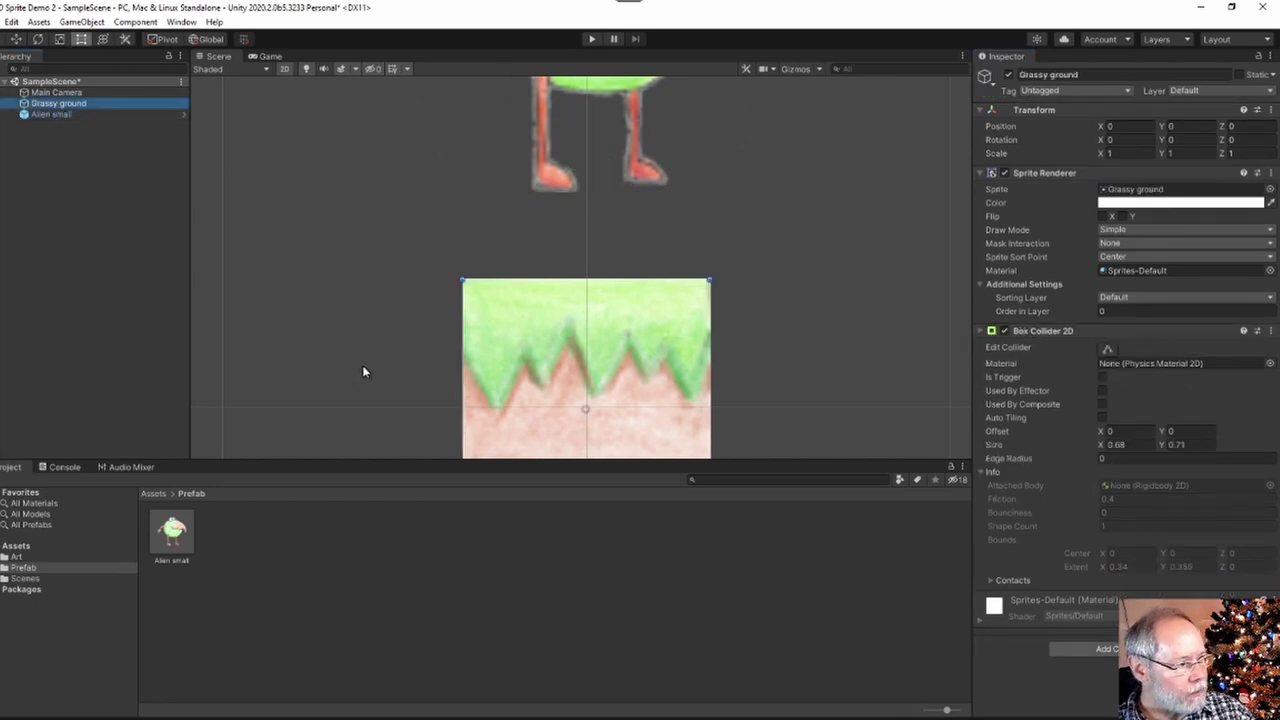
scroll(380, 423, down, 6)
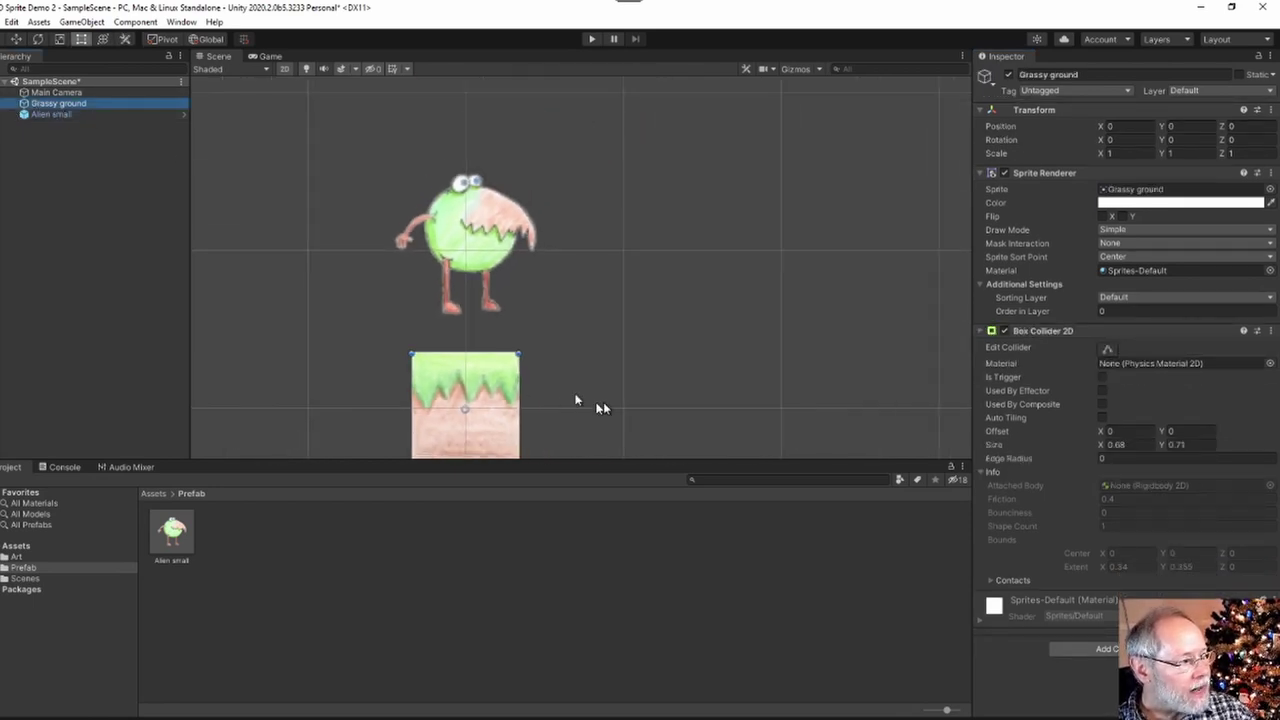
middle_drag(603, 404, 632, 359)
key(t)
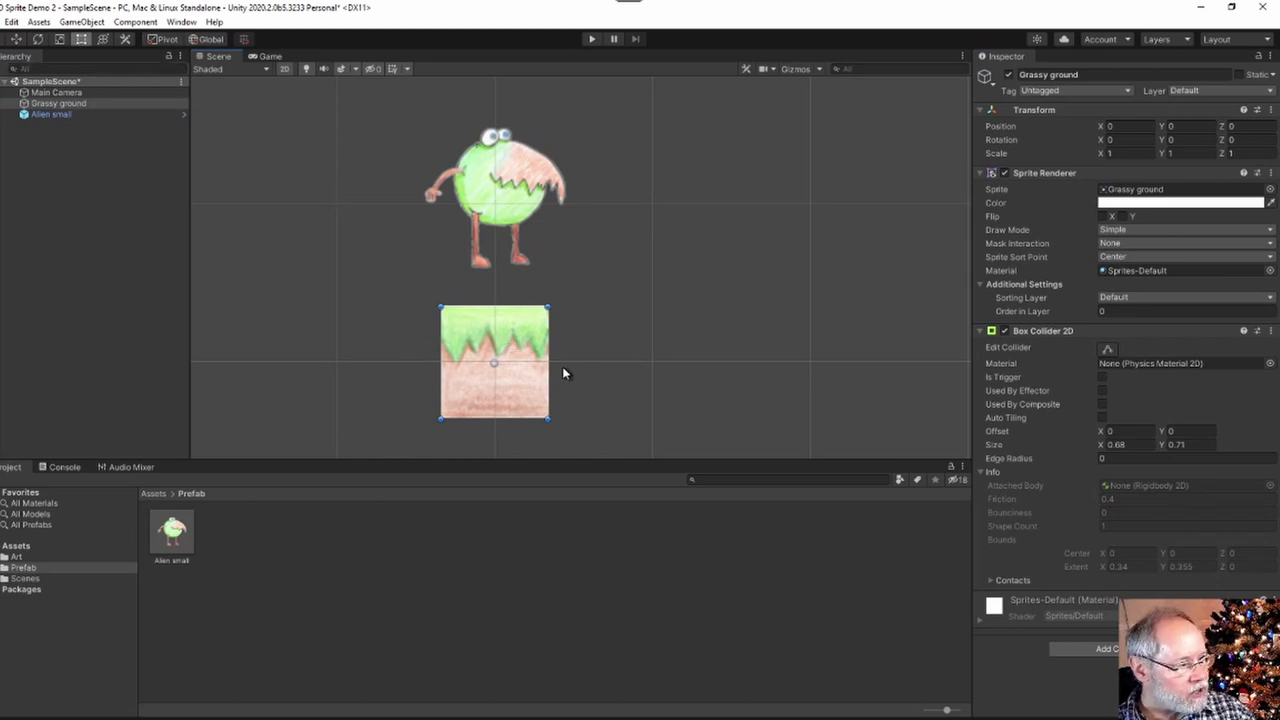
drag(545, 364, 913, 355)
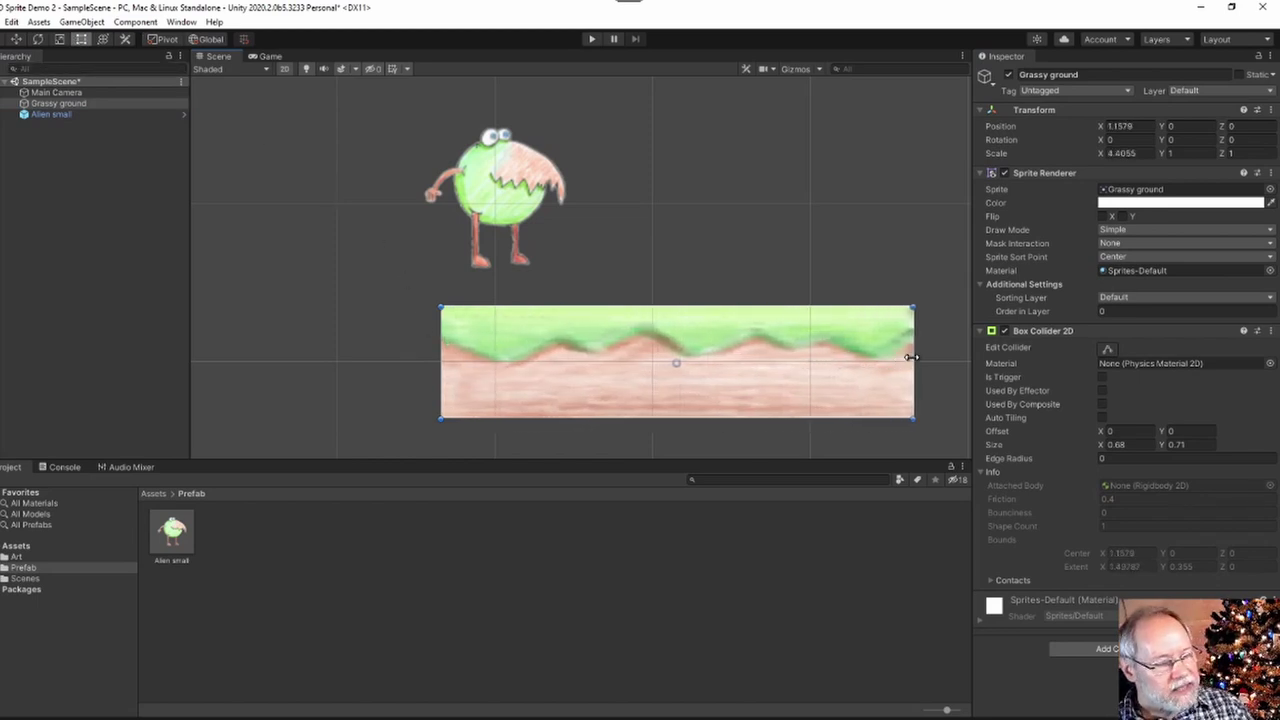
key(ctrl+z)
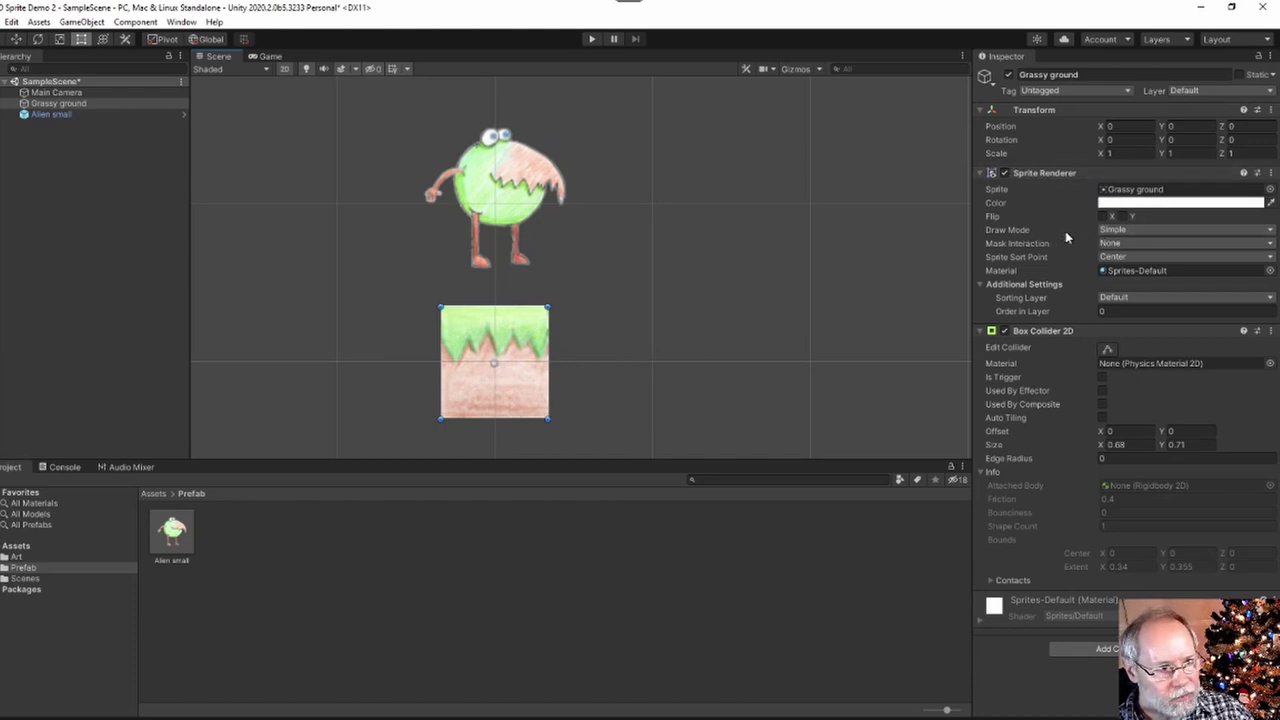
Set the Grassy ground's Draw Mode to Tiled and its Art texture's Mesh Type to Full Rect, applying the import settings.
click(1118, 231)
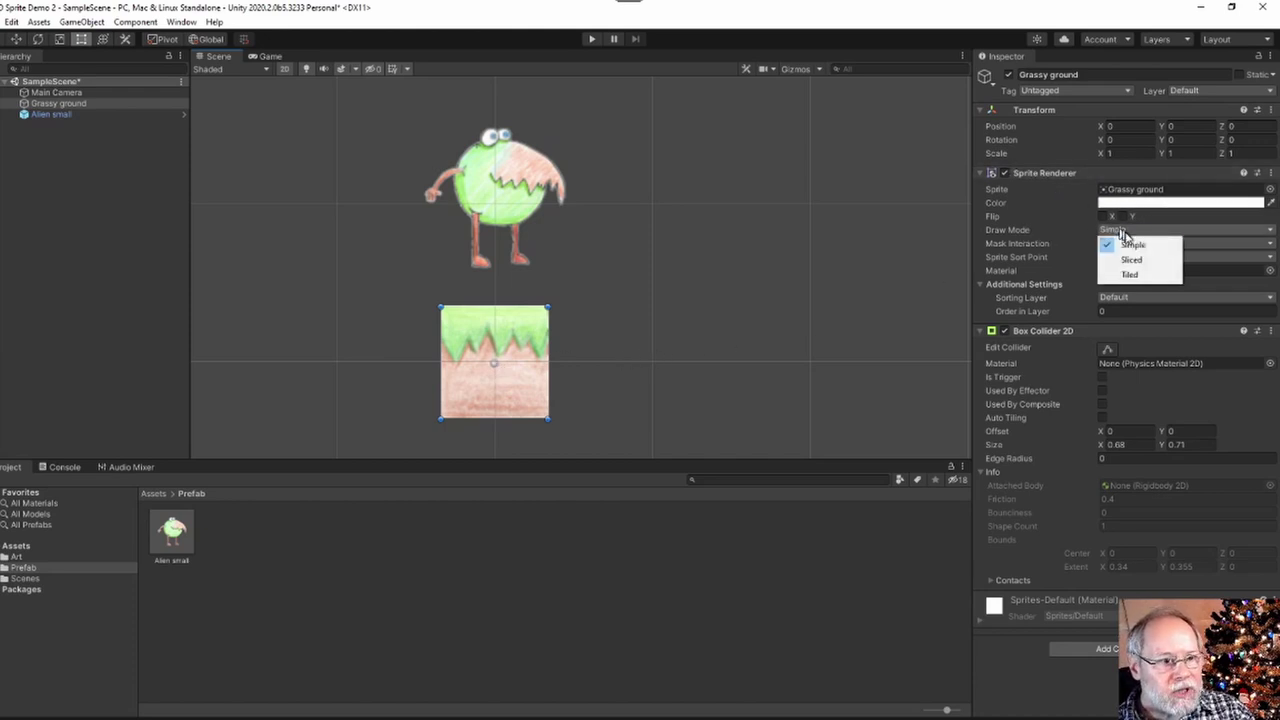
click(1127, 276)
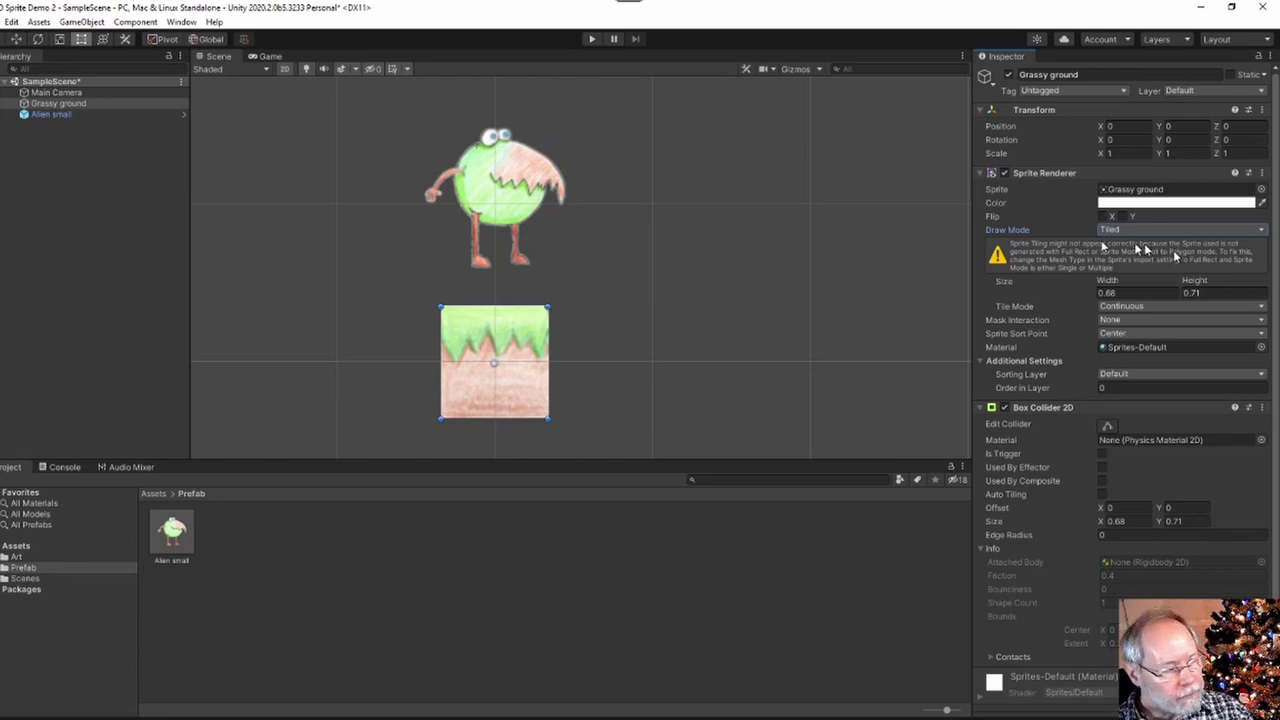
click(14, 557)
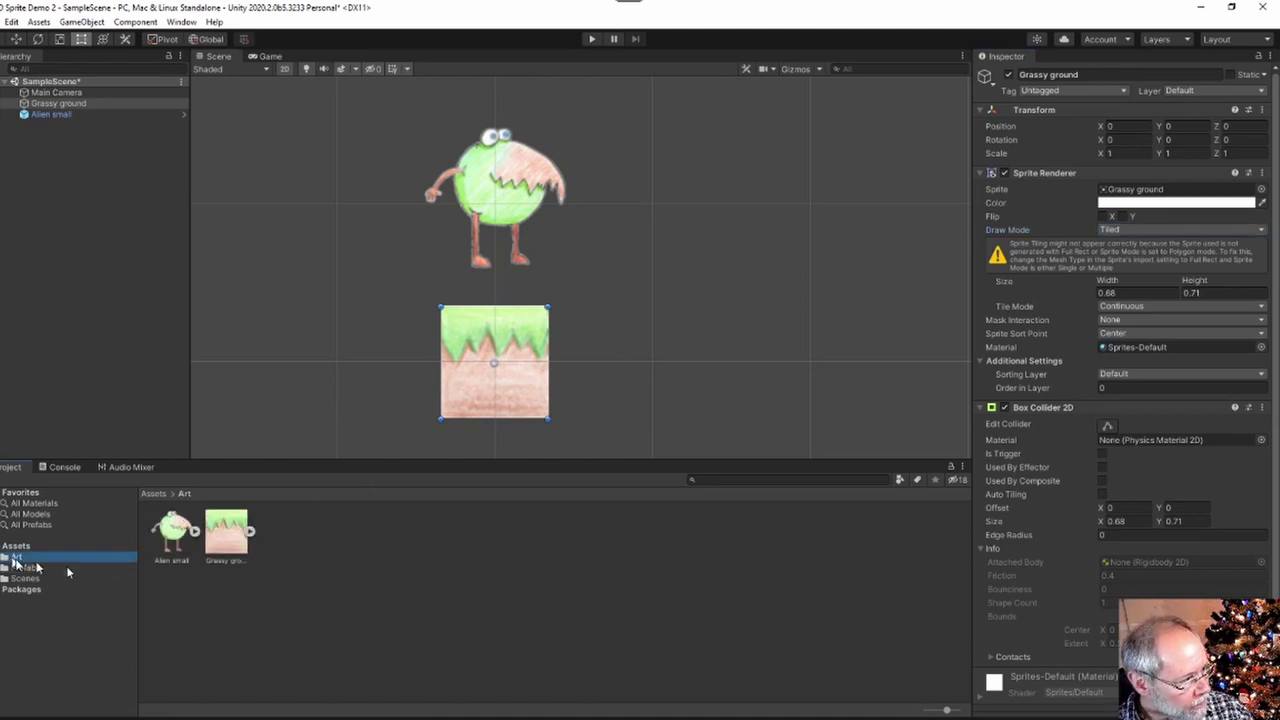
click(226, 535)
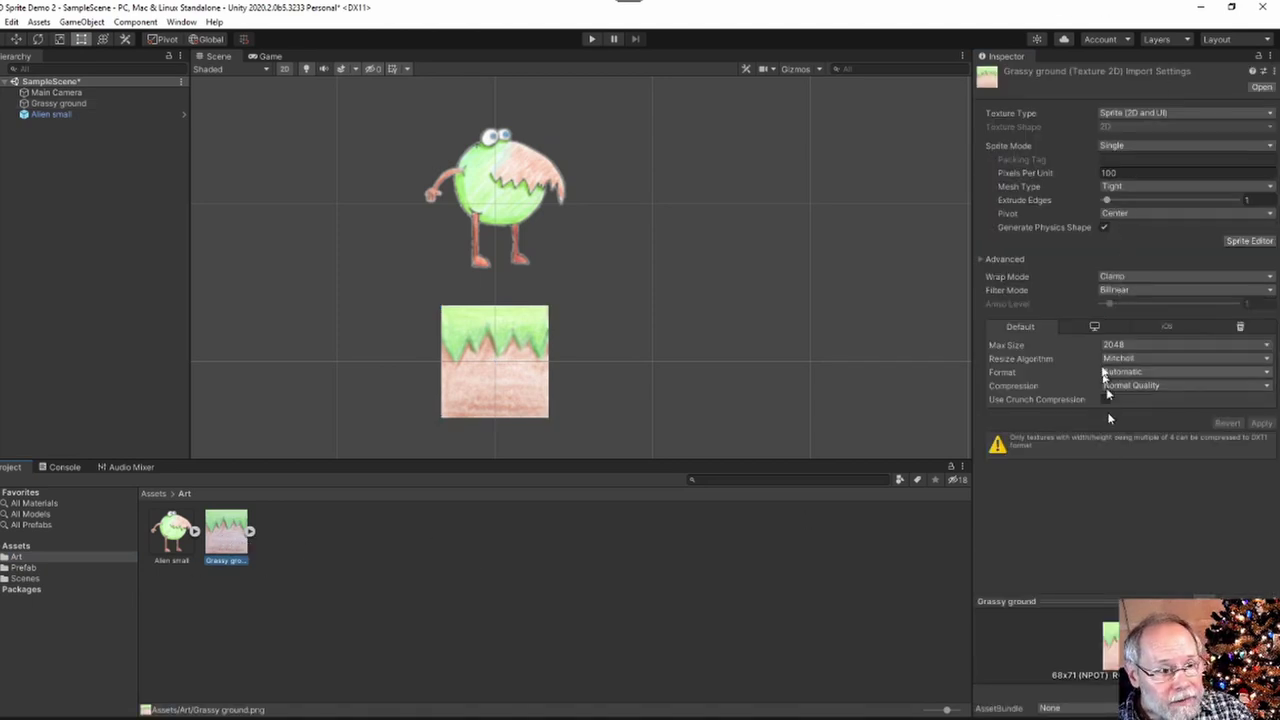
click(1135, 187)
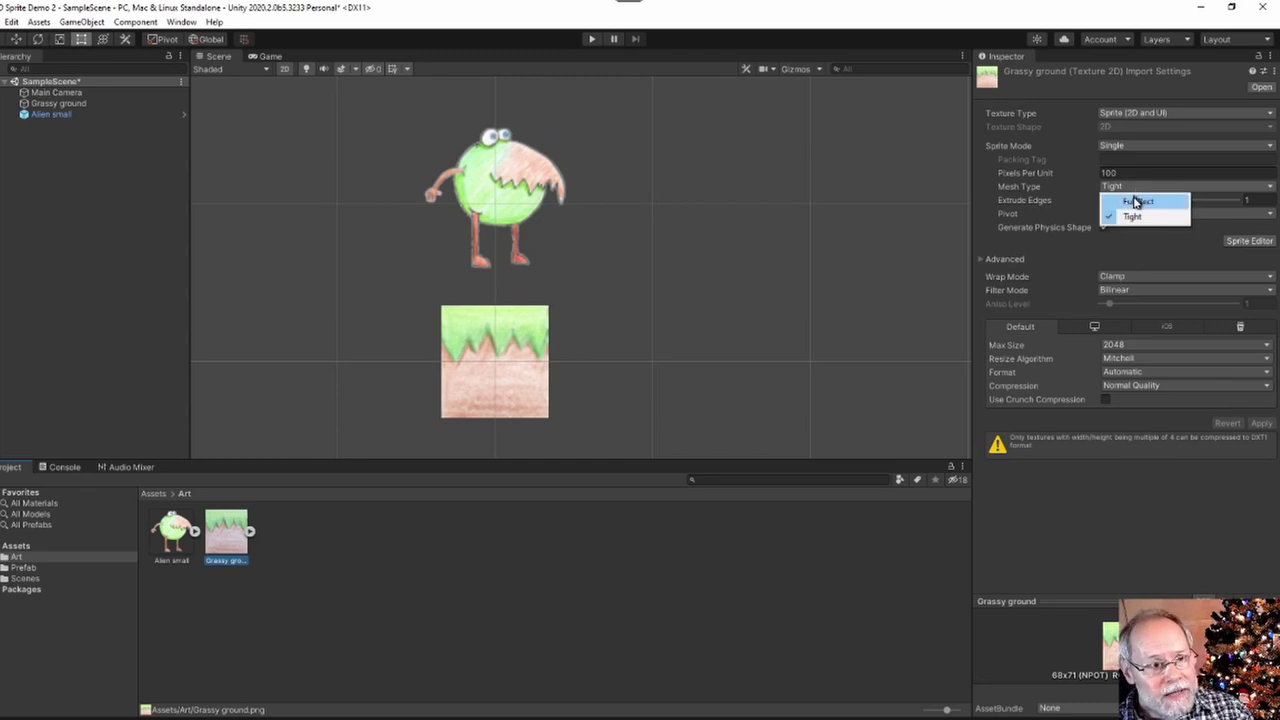
click(1134, 200)
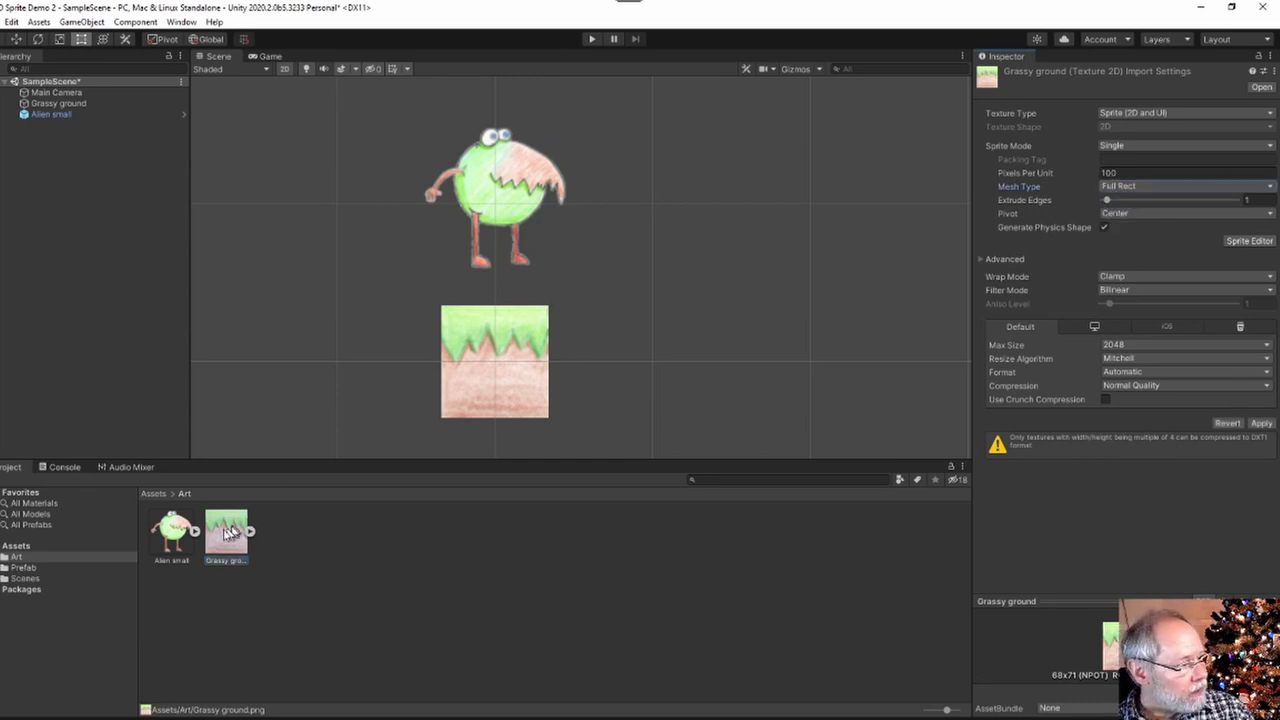
click(58, 104)
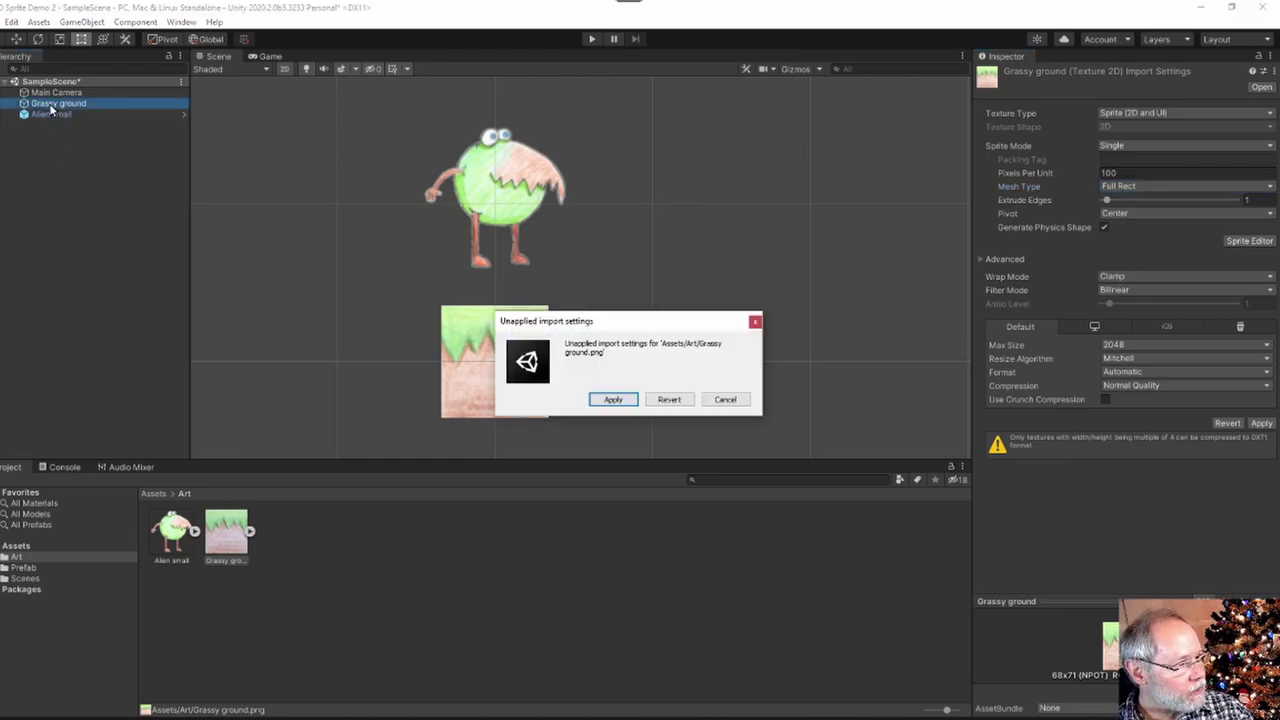
click(612, 399)
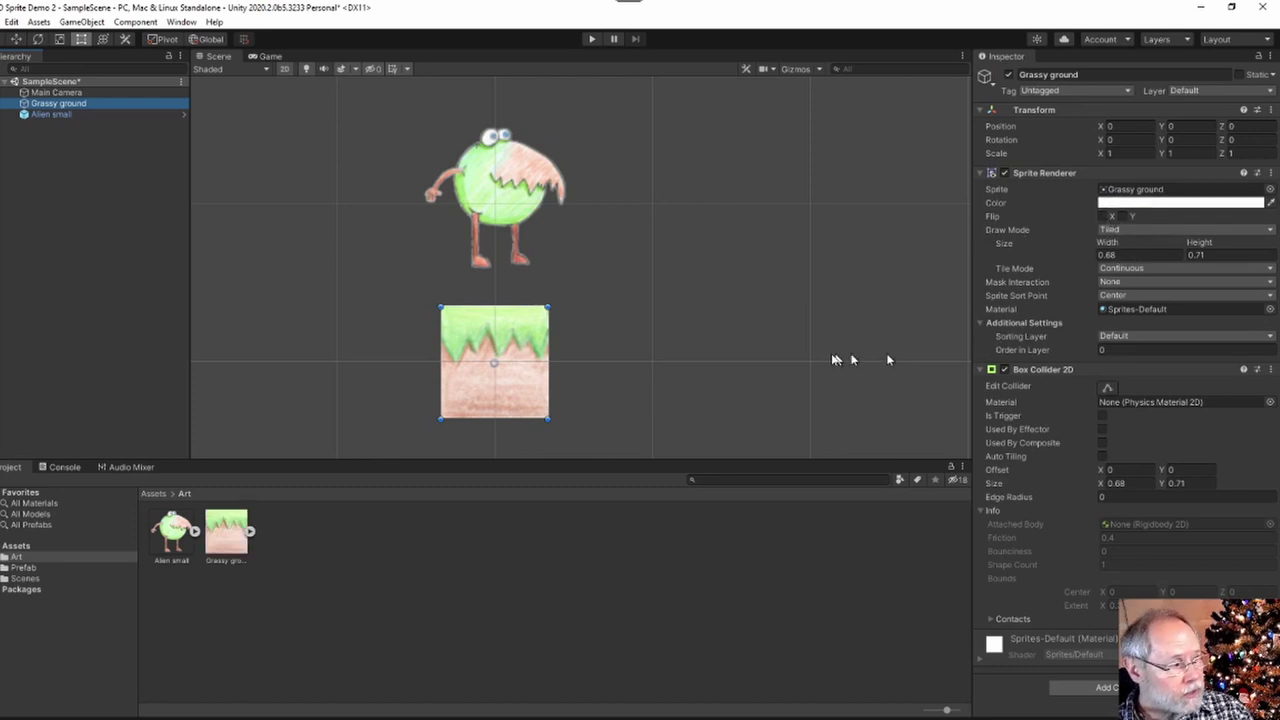
Extend the tiled Grassy ground on both sides to about 18.78 units wide, and test-run the game.
drag(545, 356, 947, 357)
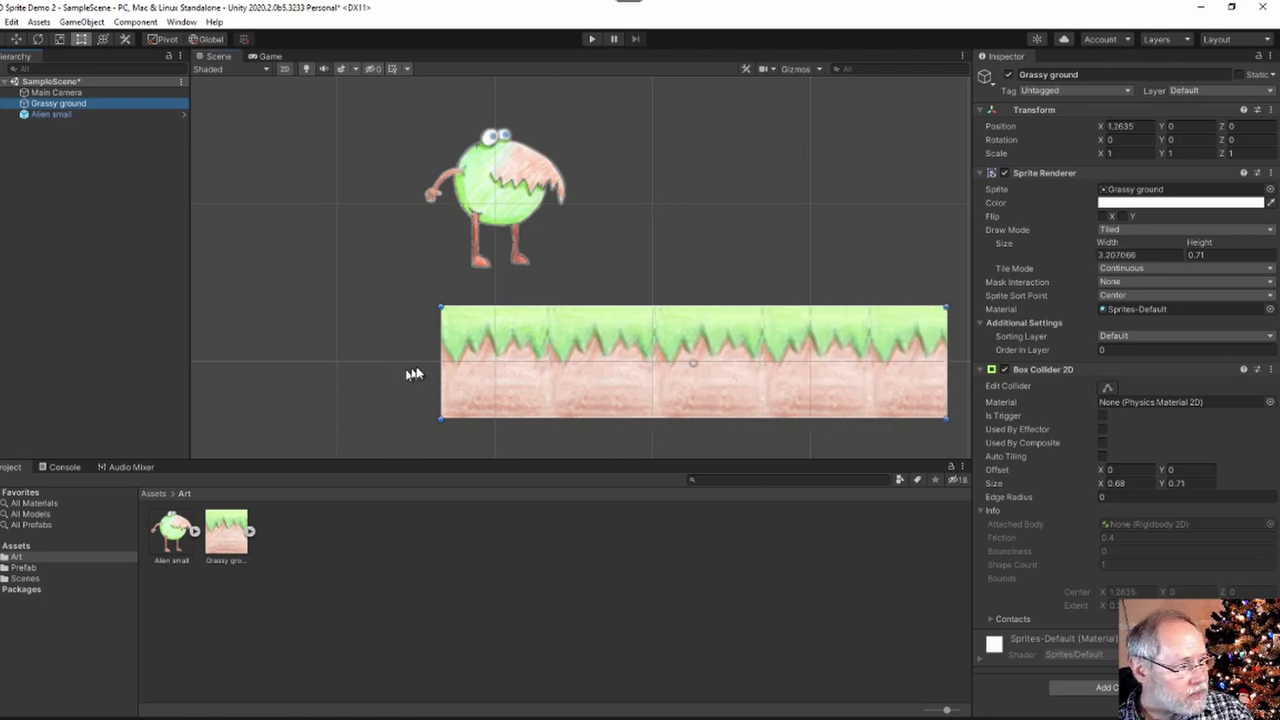
drag(438, 376, 190, 378)
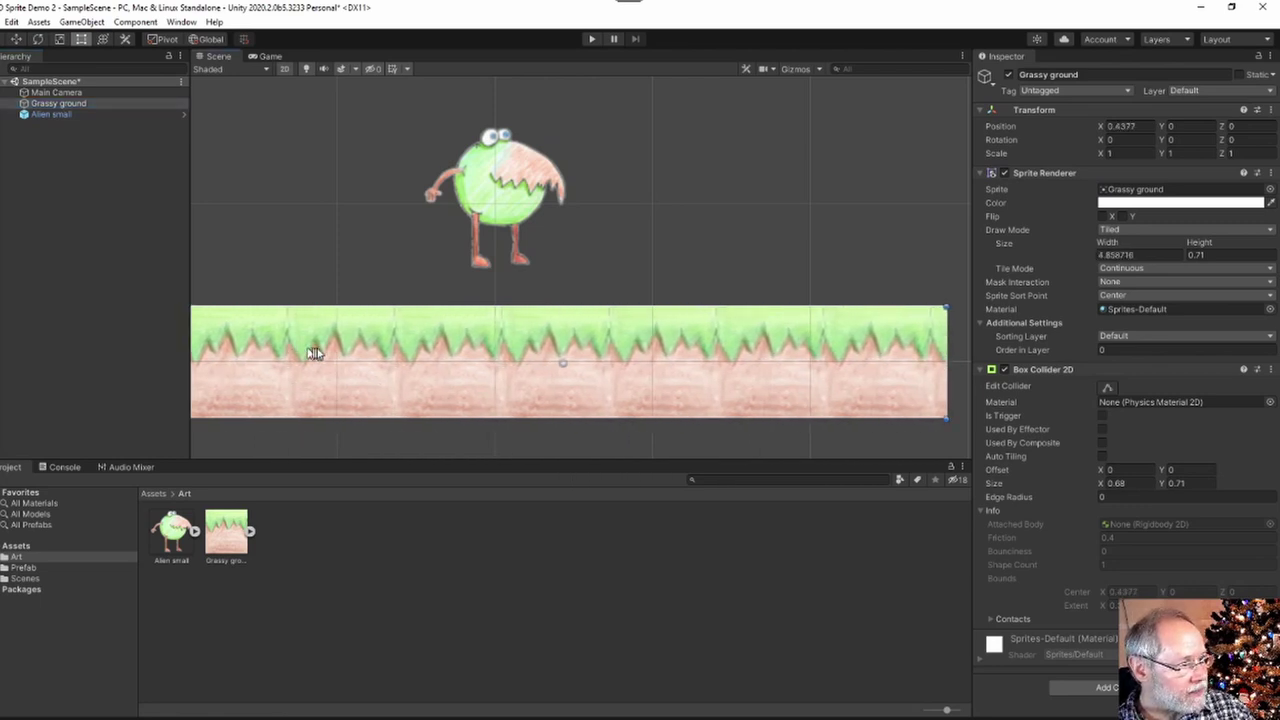
scroll(335, 369, down, 2)
scroll(335, 369, down, 3)
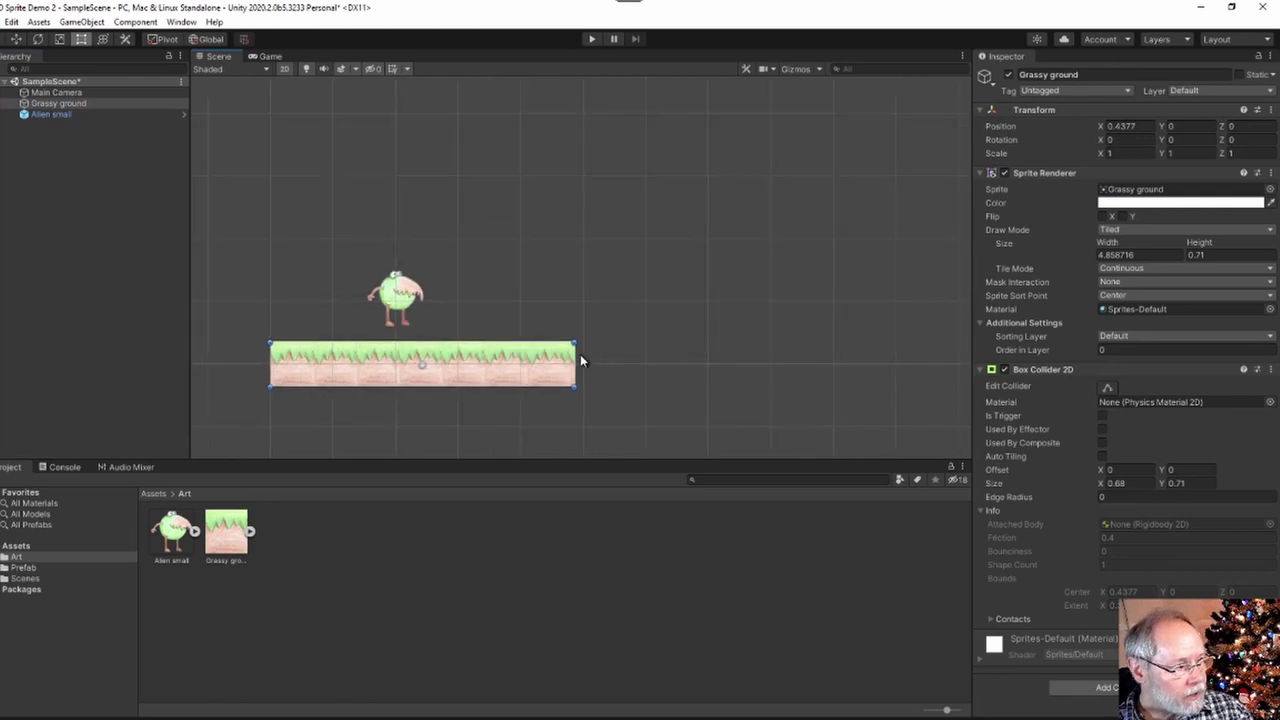
drag(575, 358, 966, 358)
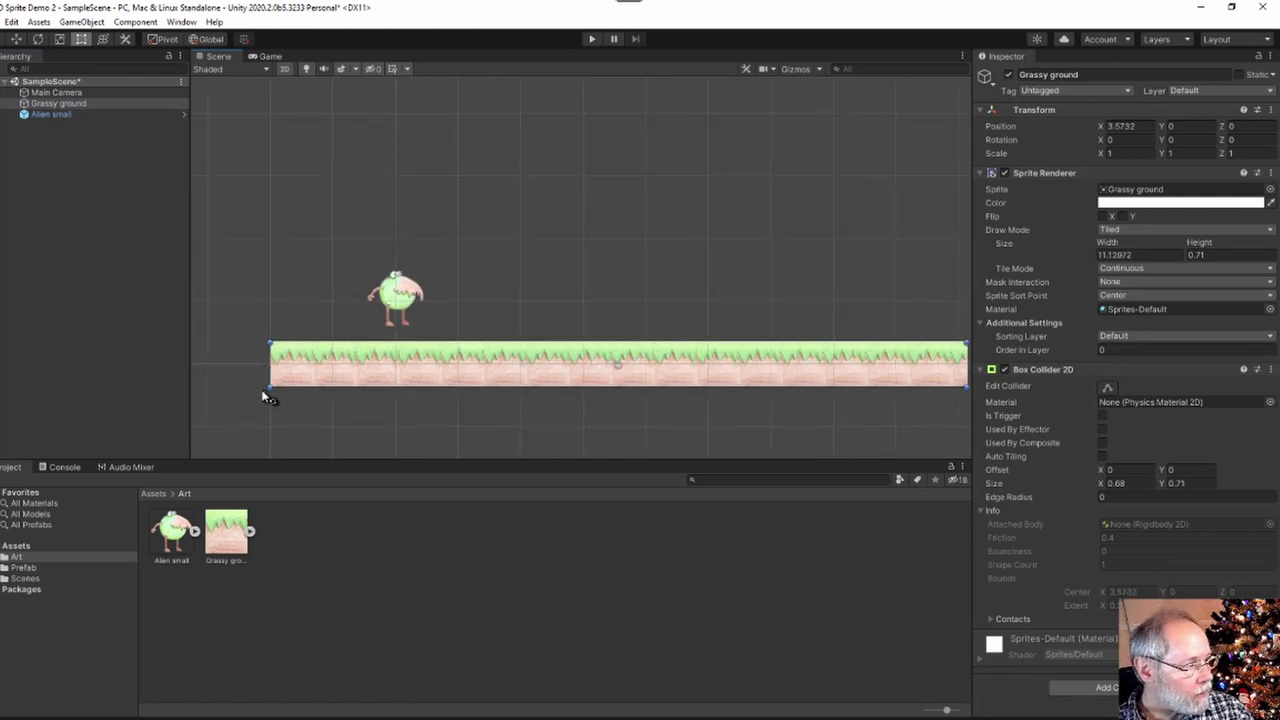
middle_drag(290, 408, 531, 400)
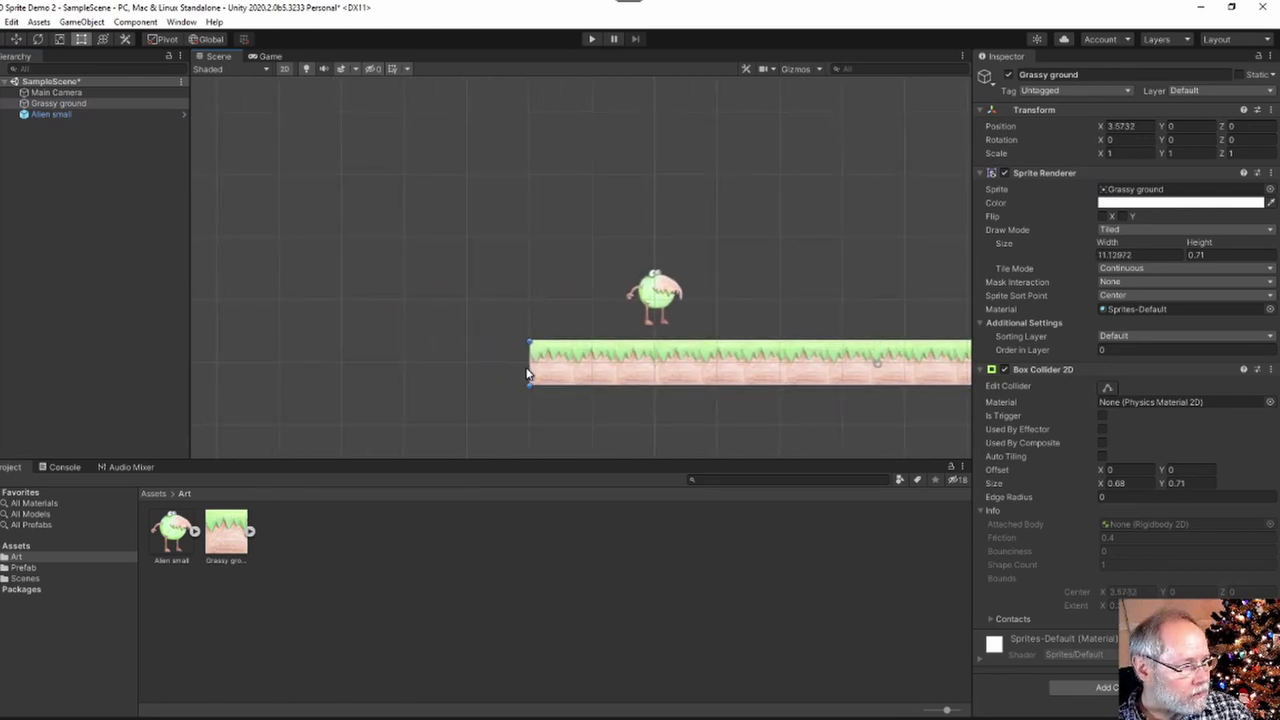
drag(531, 369, 56, 392)
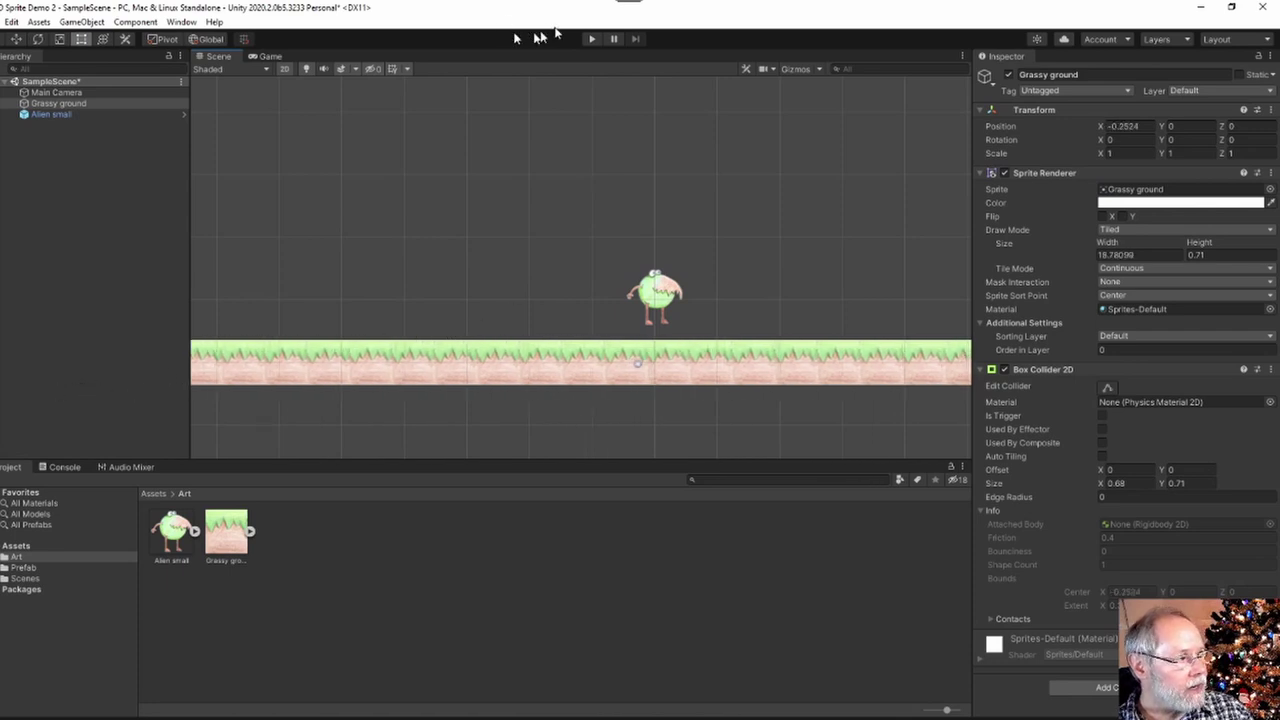
click(591, 38)
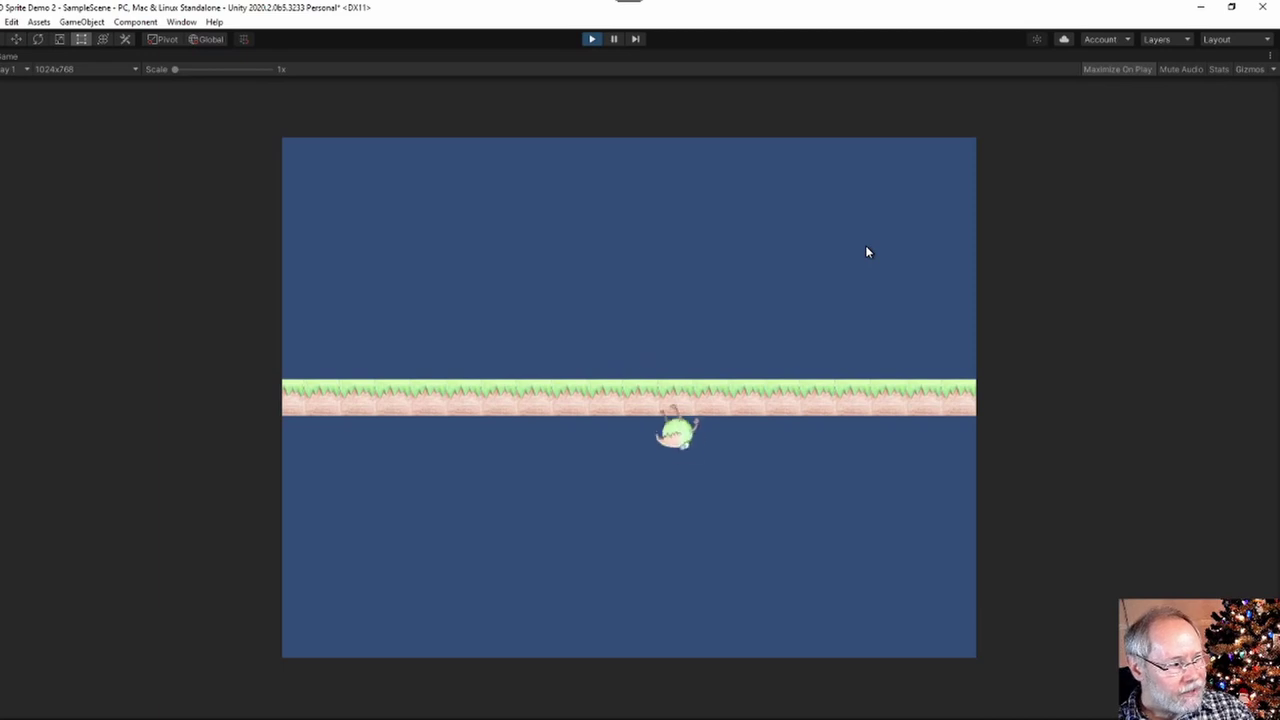
click(591, 40)
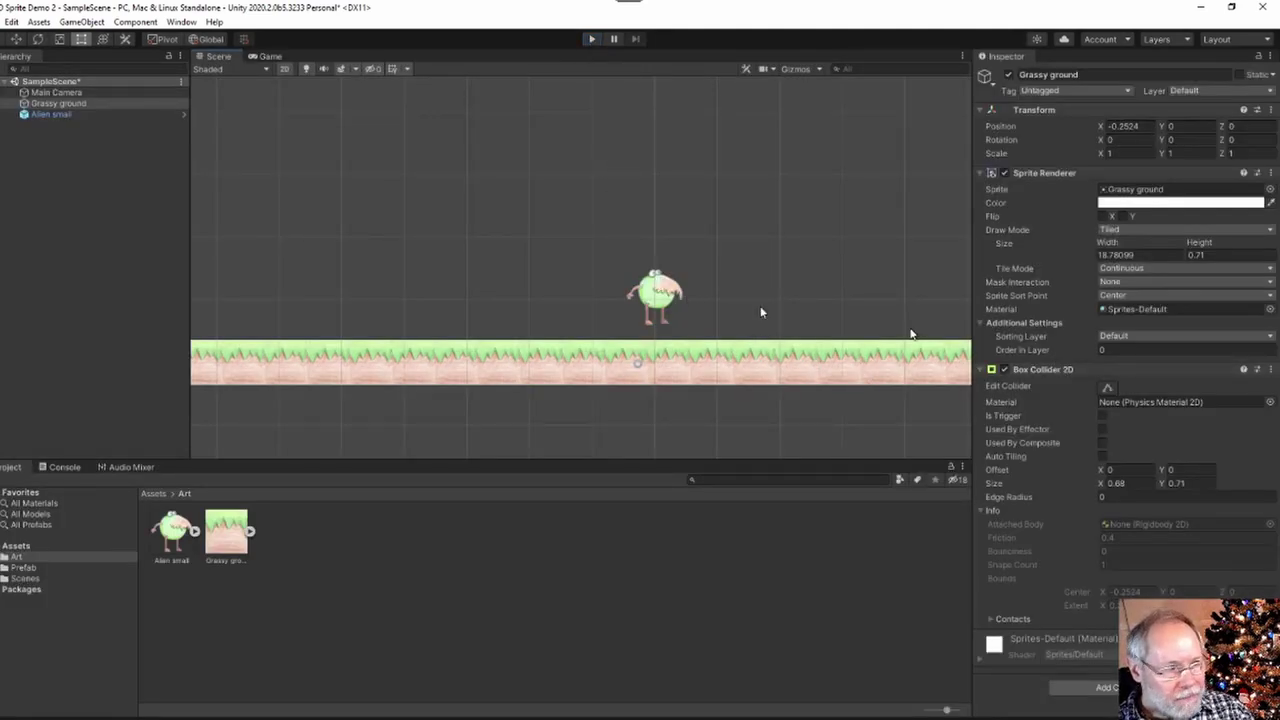
Freeze Z rotation in the constraints of the Alien small's Rigidbody 2D, and test-run the game.
click(51, 115)
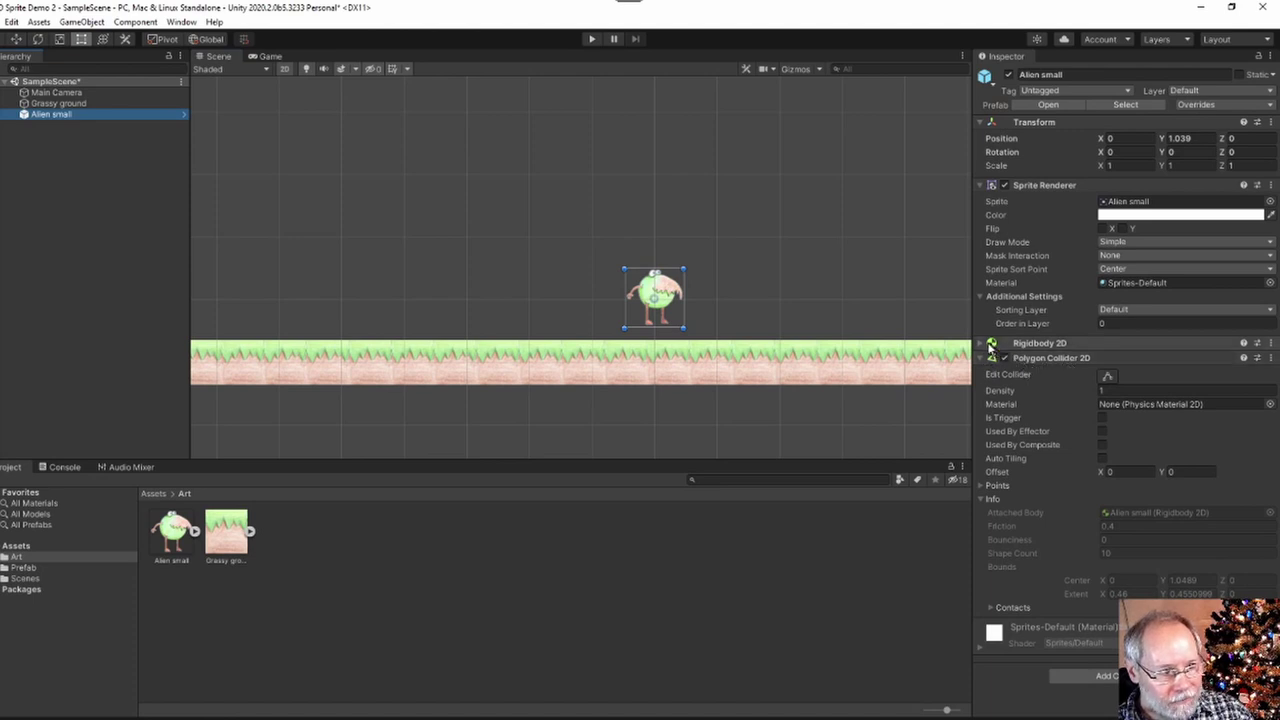
click(1038, 345)
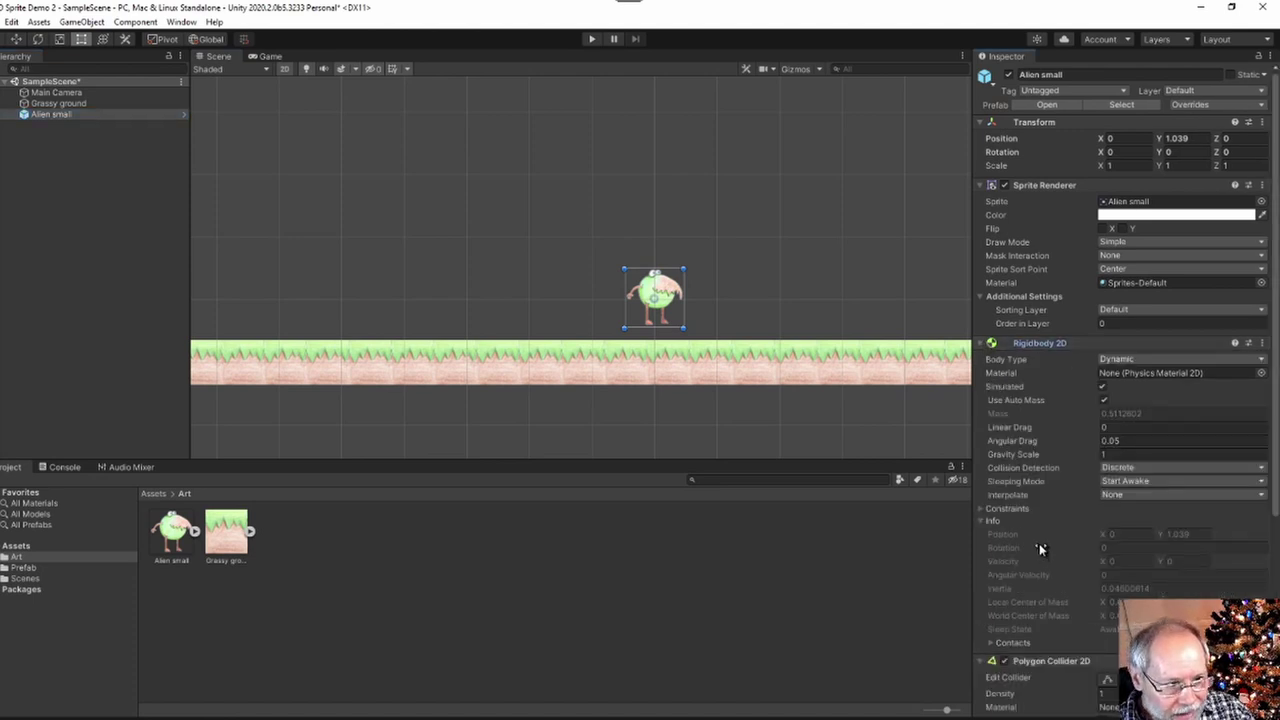
scroll(1035, 540, down, 3)
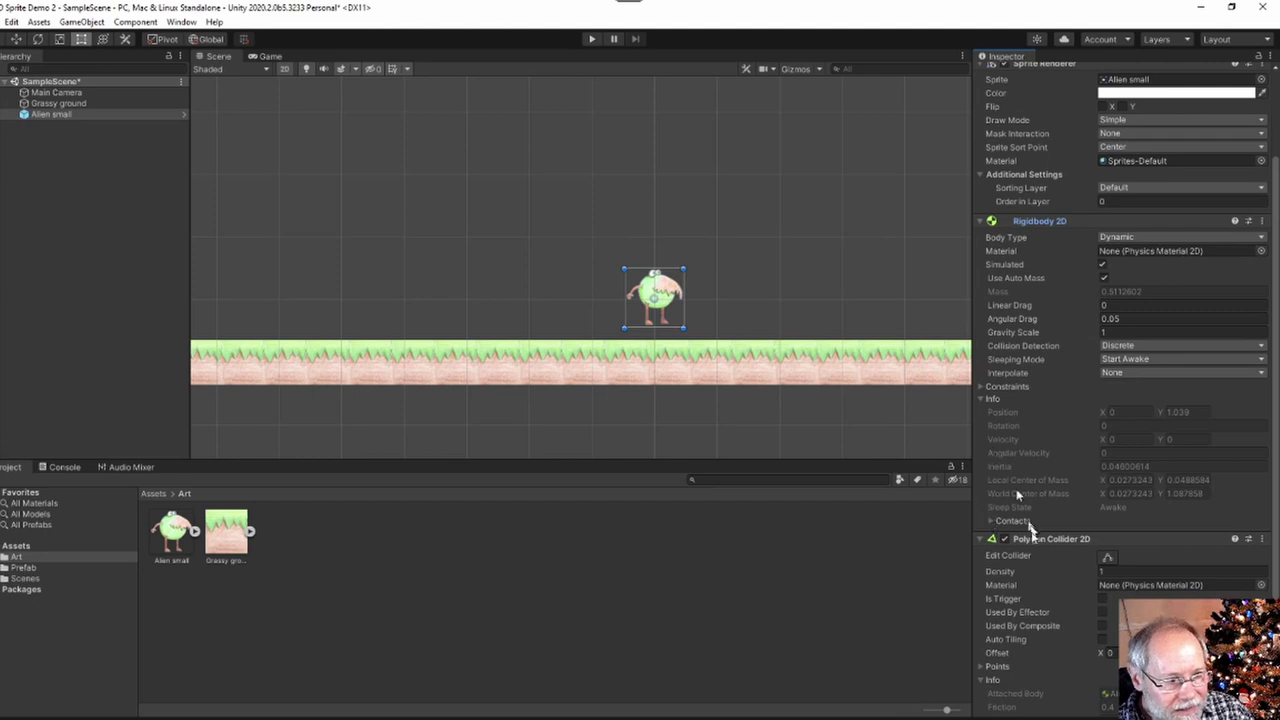
scroll(1014, 534, down, 4)
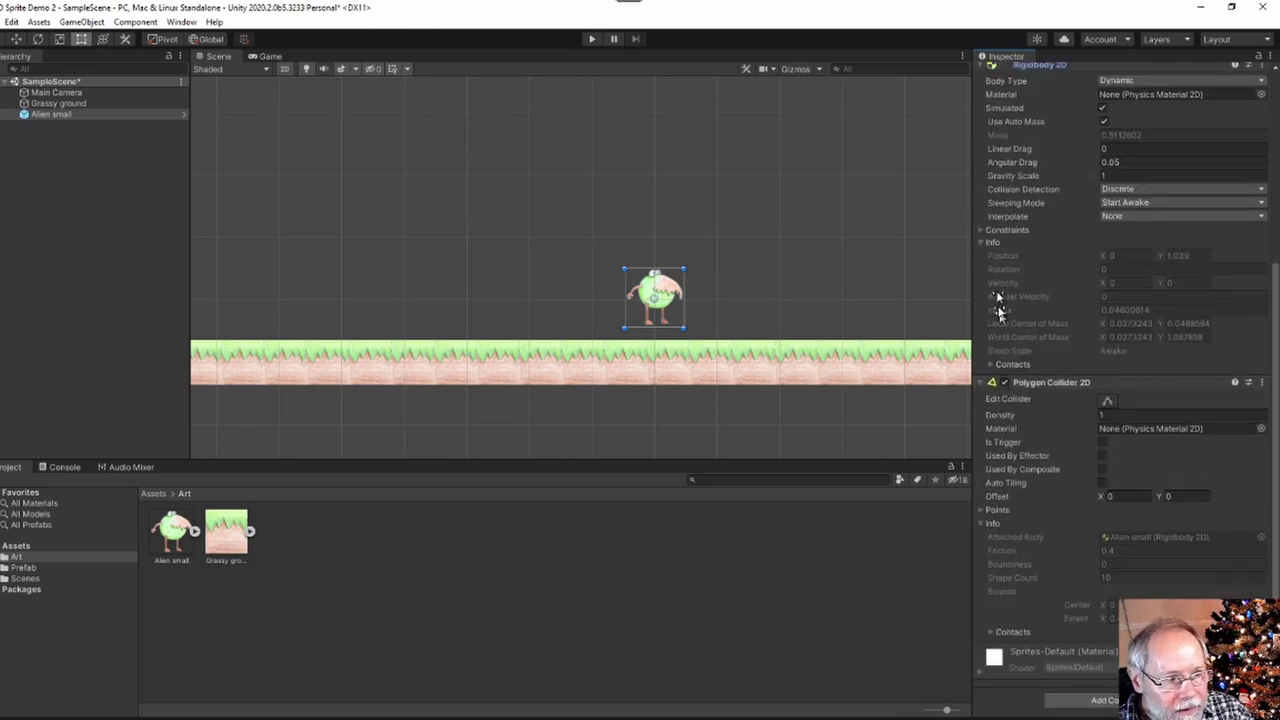
click(985, 231)
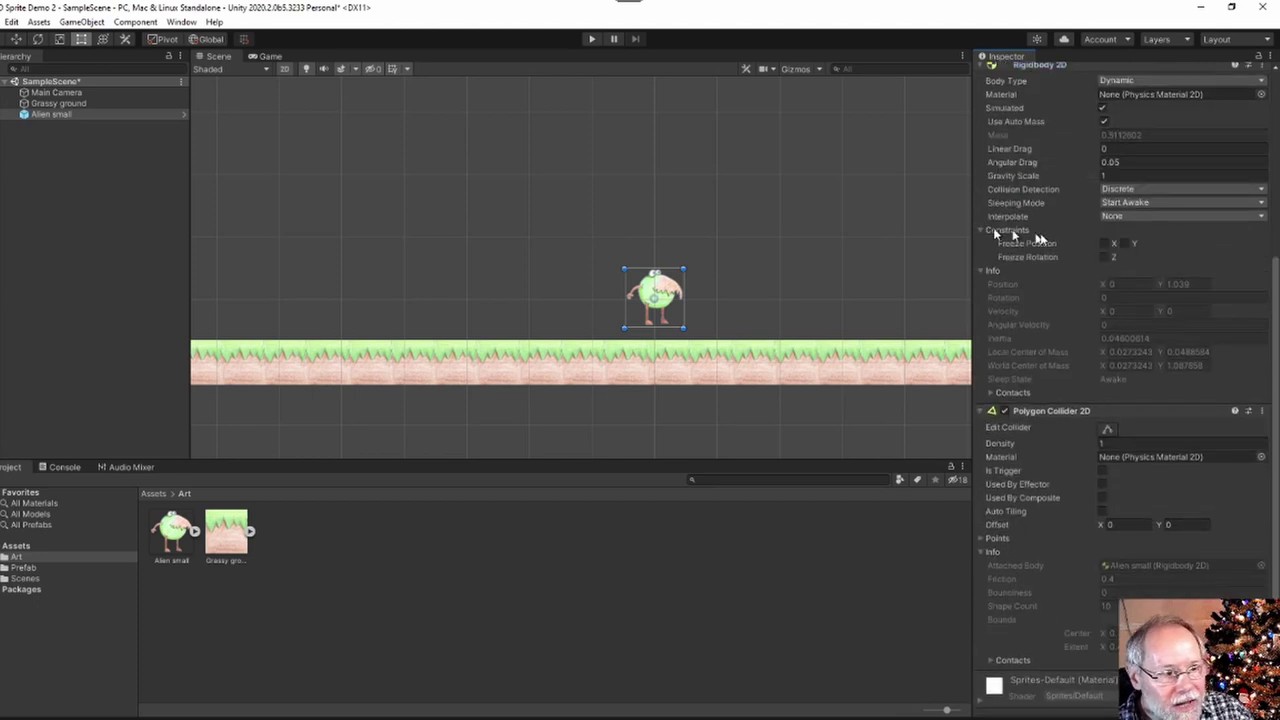
click(1105, 257)
click(592, 39)
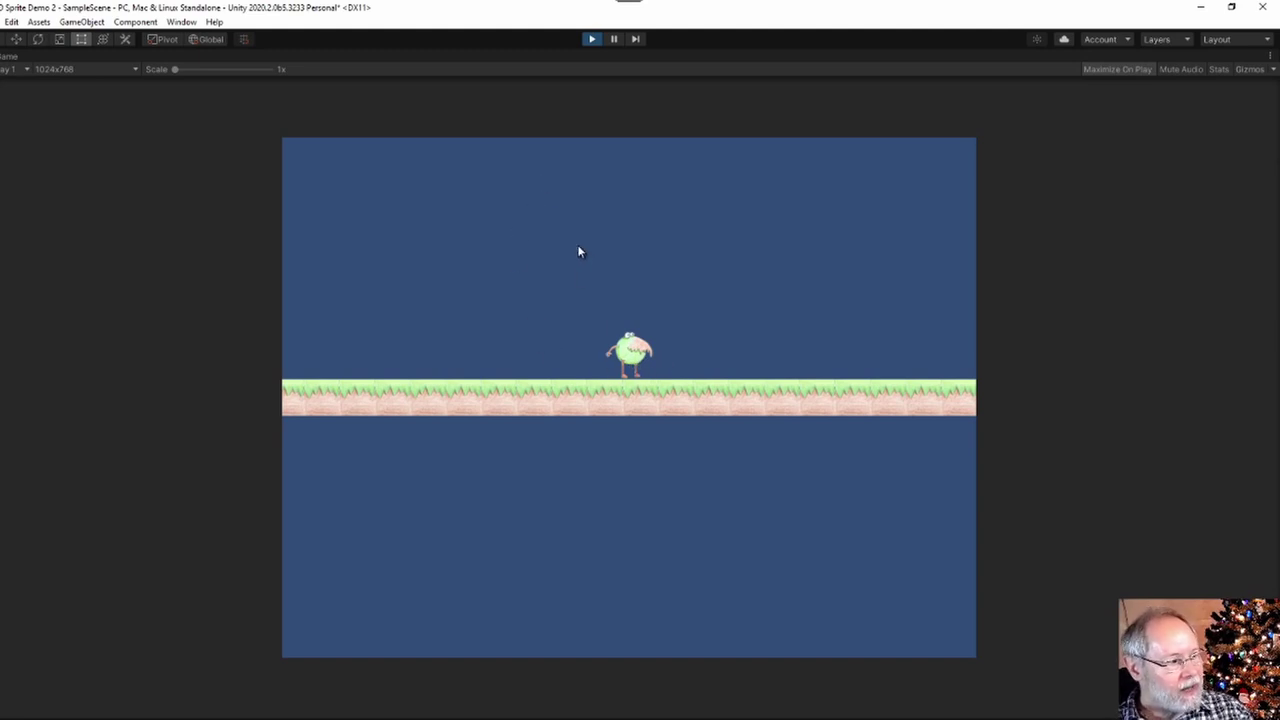
key(ctrl+p)
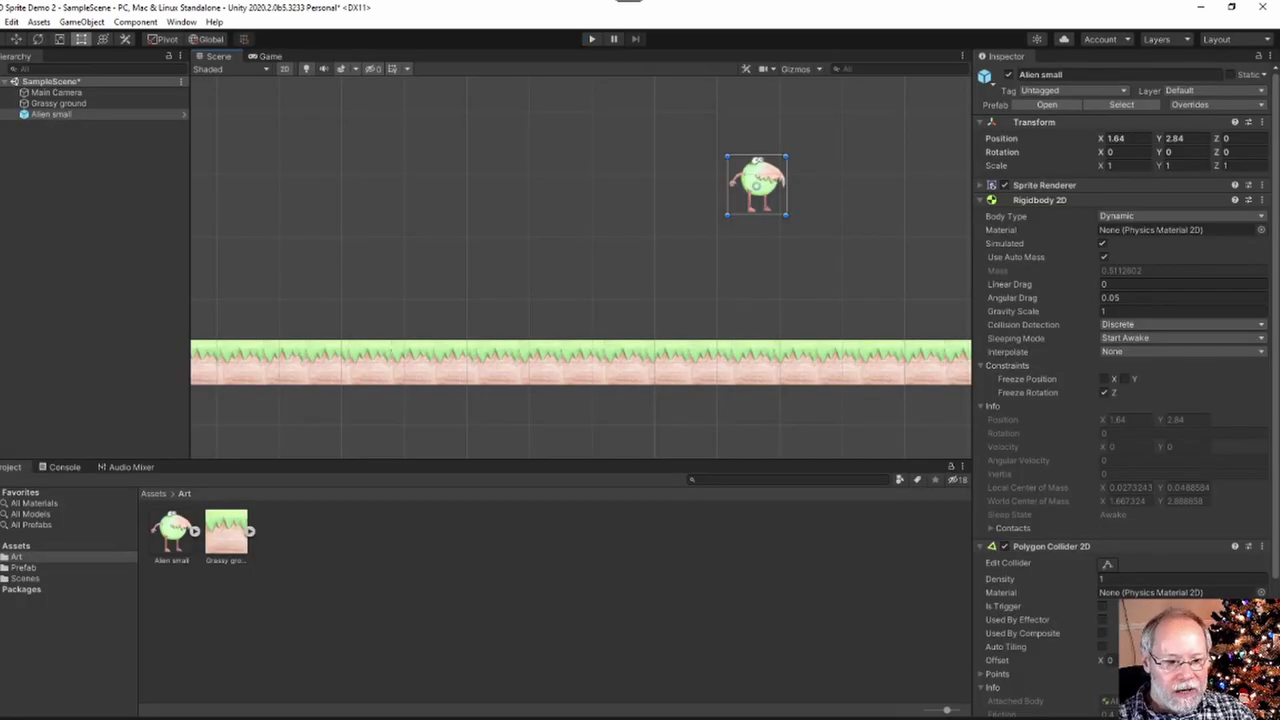